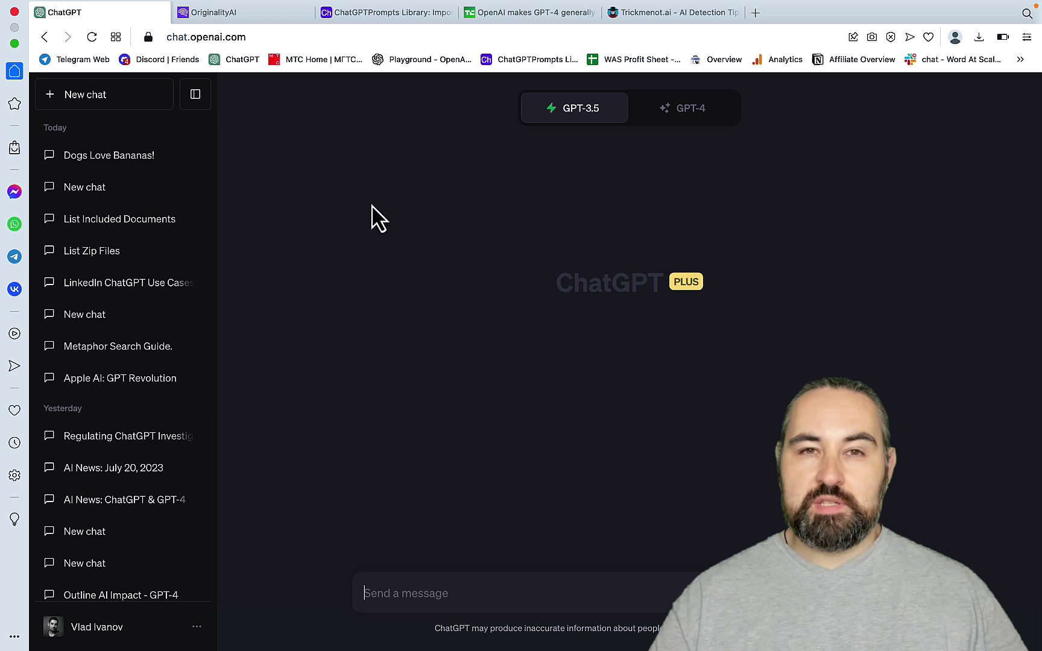
Step: Confirm the Custom instructions beta feature is on in Settings, then reopen the account menu
{"action": "left_click", "coordinate": [124, 633]}
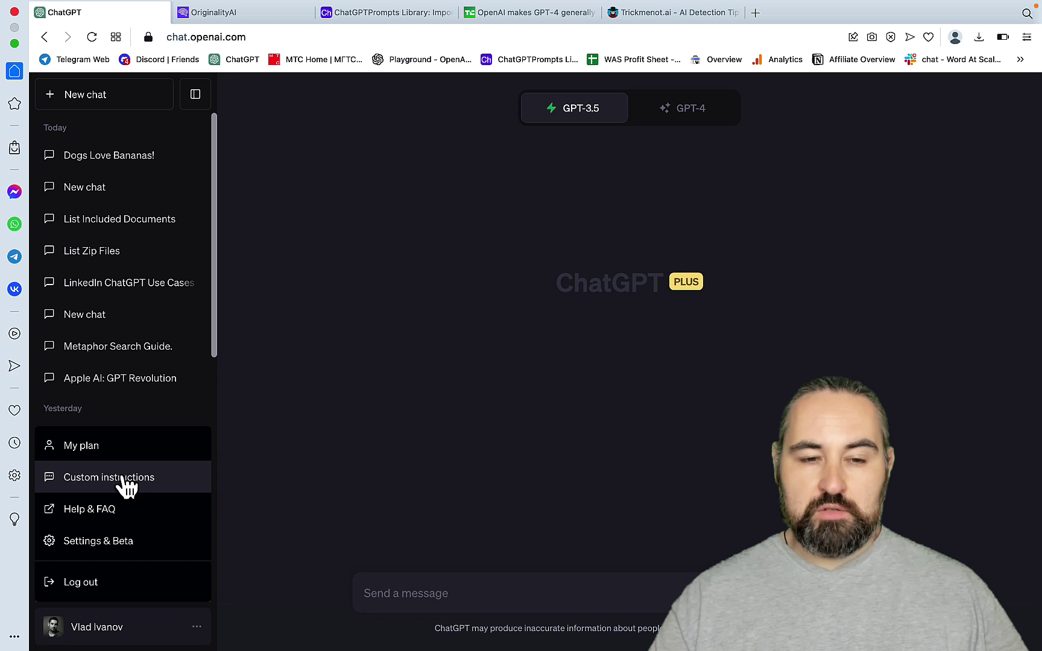
{"action": "left_click", "coordinate": [81, 548]}
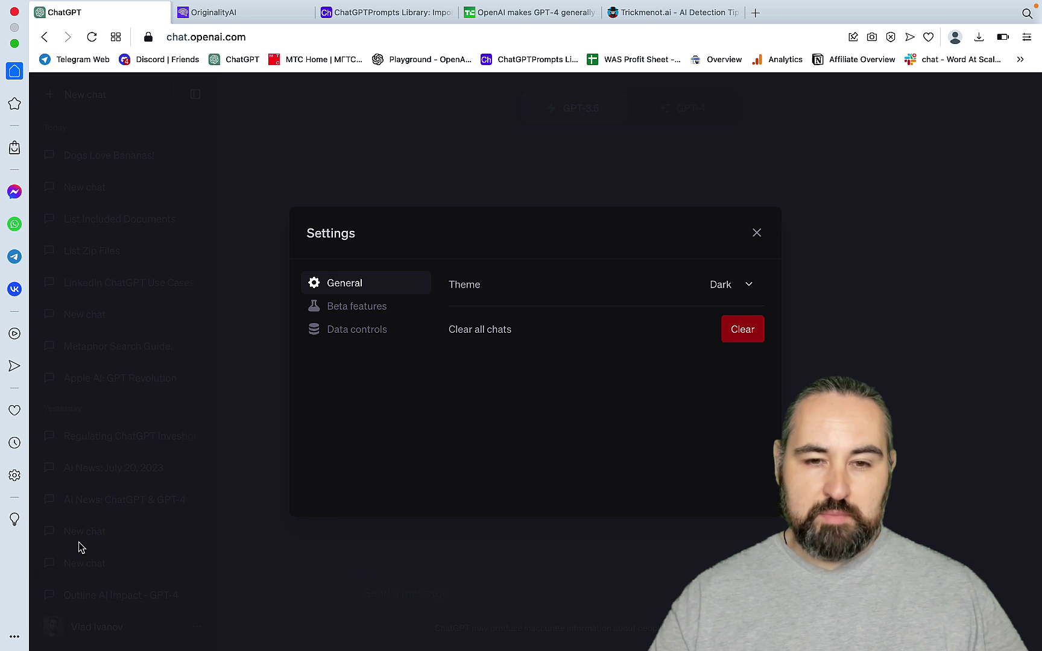
{"action": "left_click", "coordinate": [369, 310]}
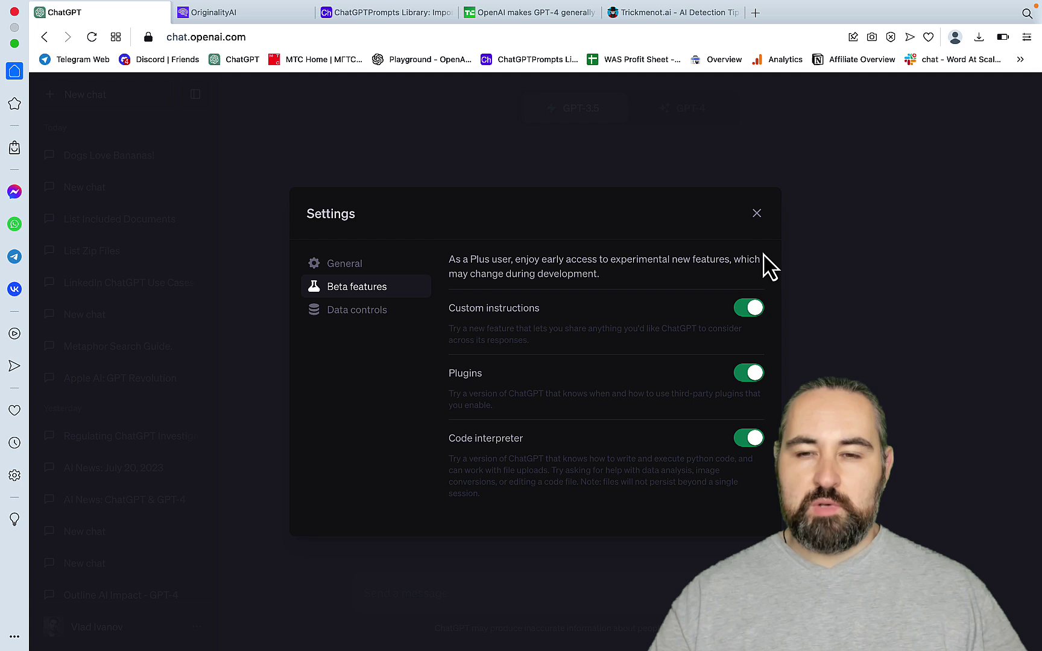
{"action": "left_click", "coordinate": [757, 214]}
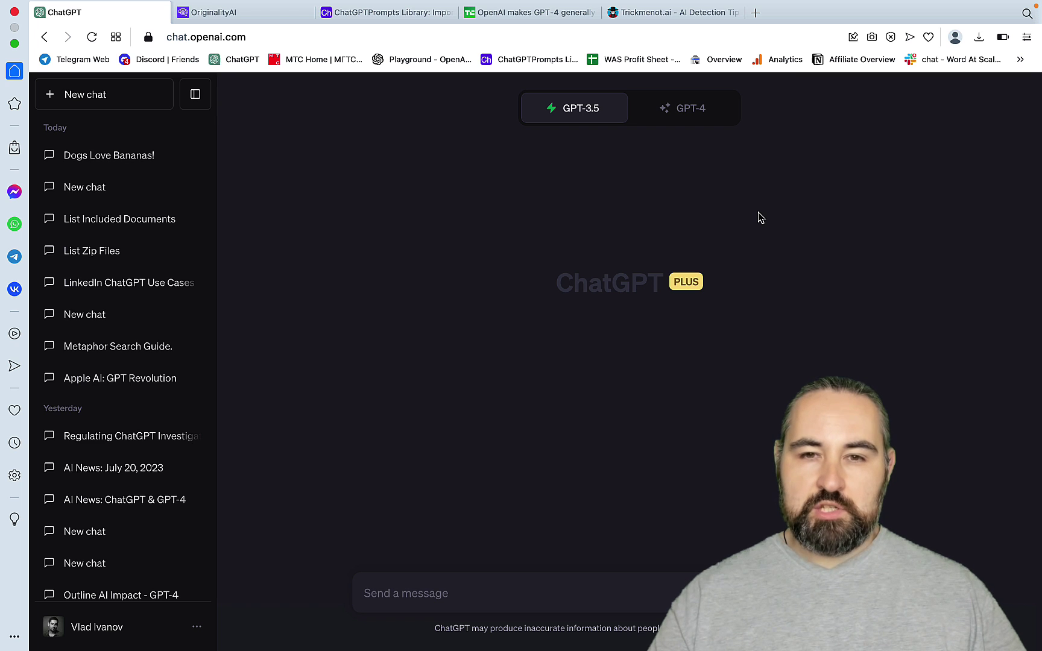
{"action": "left_click", "coordinate": [96, 628]}
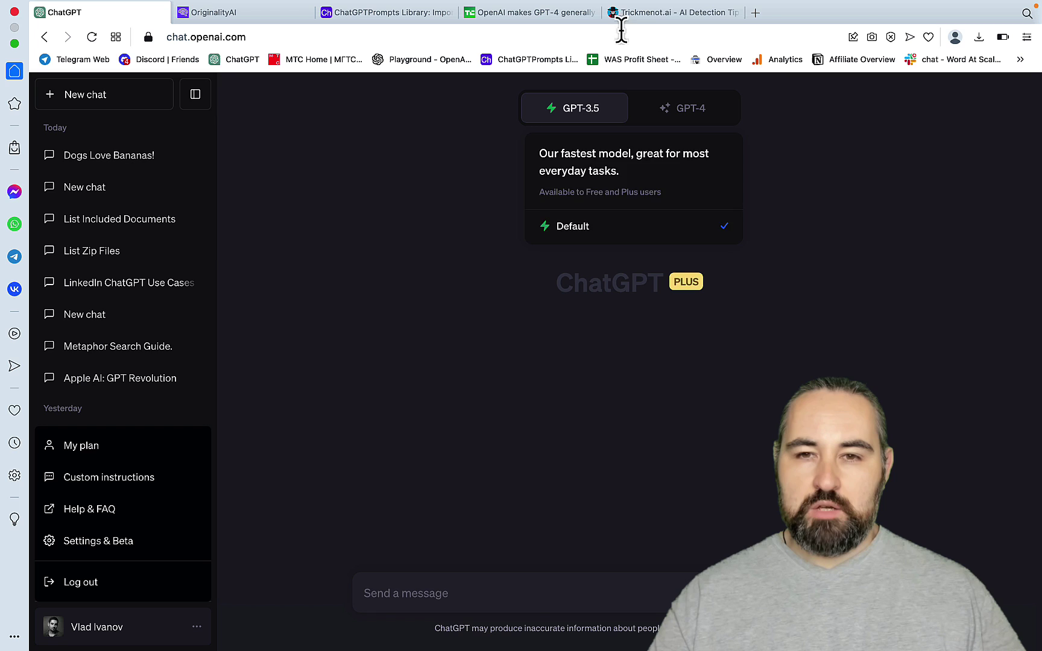
Step: Copy the Chat GPT Conversational Prompt paragraph from Trickmenot.ai's Anti-Detection Library table
{"action": "left_click", "coordinate": [656, 14]}
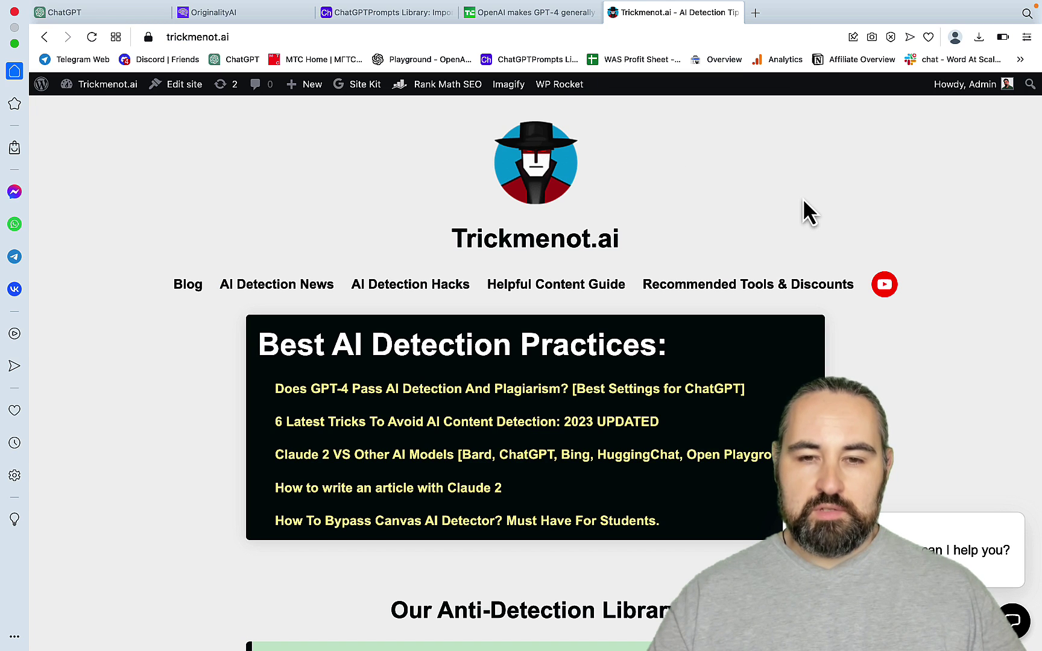
{"action": "scroll", "coordinate": [803, 202], "scroll_direction": "down", "scroll_amount": 7}
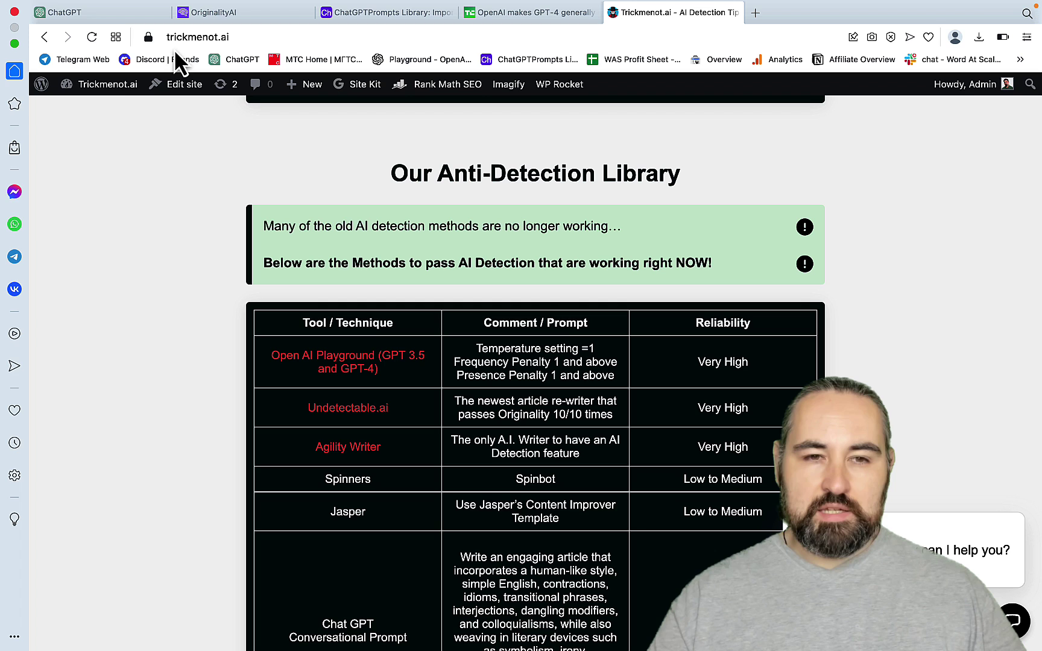
{"action": "scroll", "coordinate": [648, 361], "scroll_direction": "down", "scroll_amount": 4}
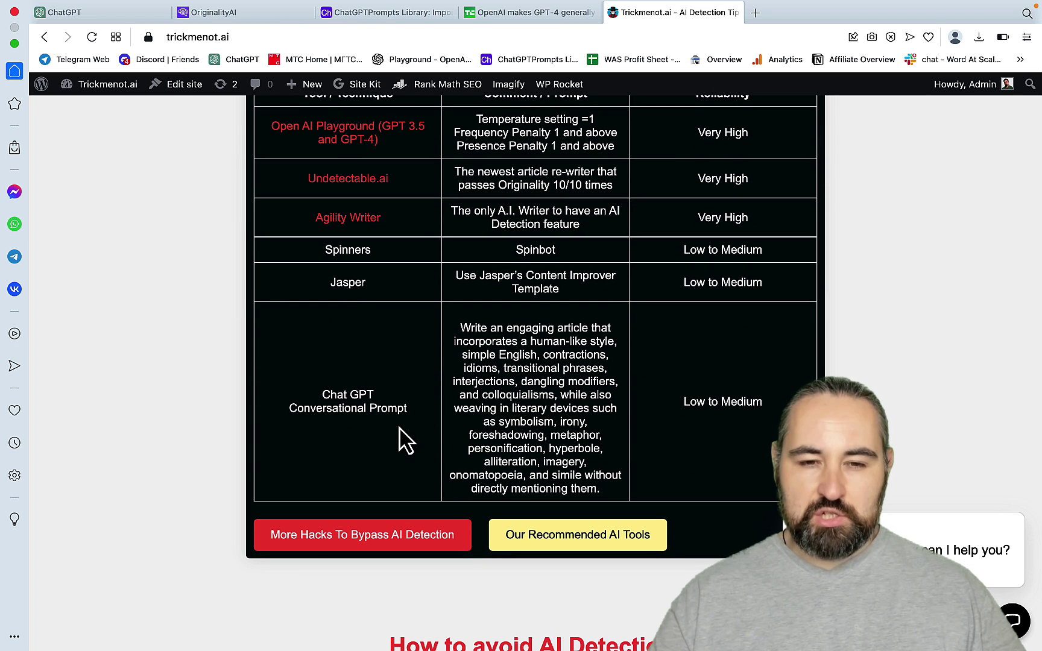
{"action": "double_click", "coordinate": [537, 395]}
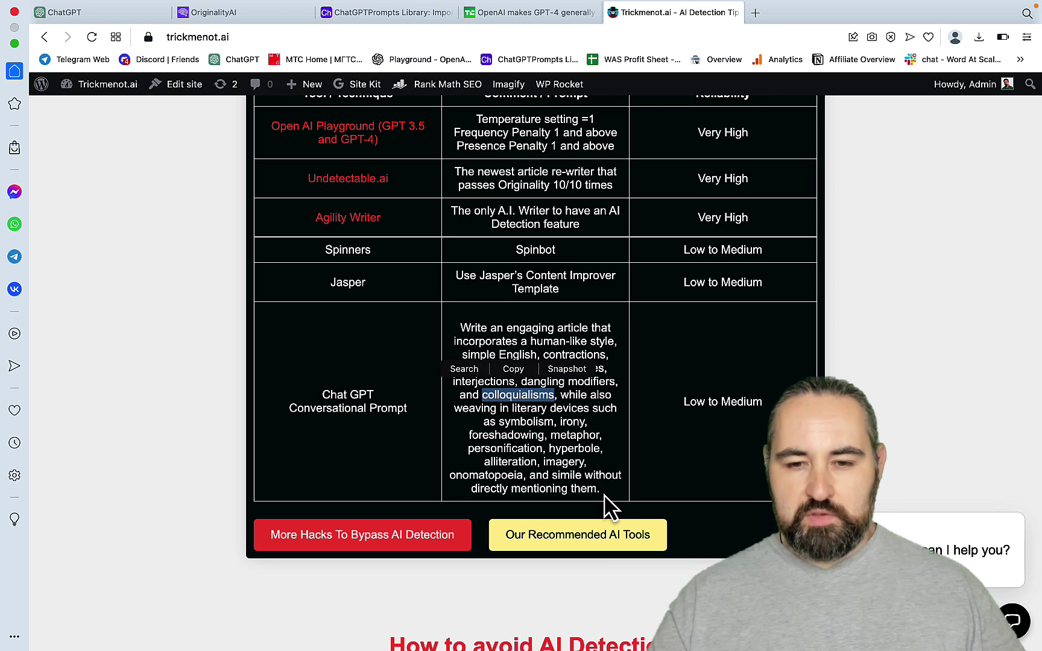
{"action": "left_click_drag", "start_coordinate": [605, 505], "coordinate": [462, 327]}
{"action": "key", "text": "super+c"}
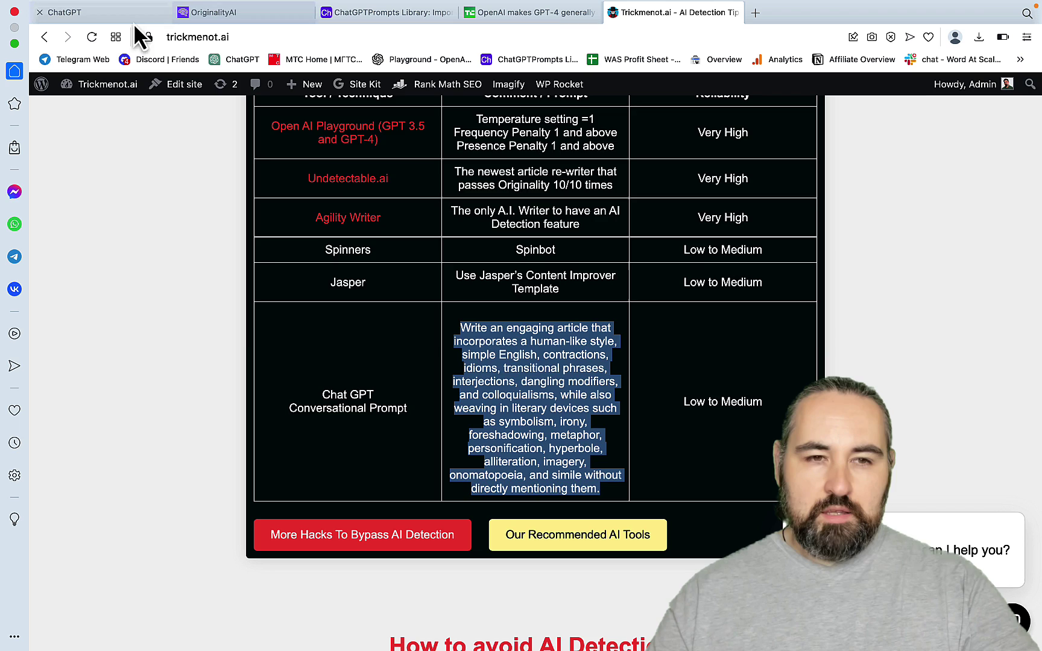
Step: Back in ChatGPT, open Custom instructions from the account menu
{"action": "left_click", "coordinate": [115, 13]}
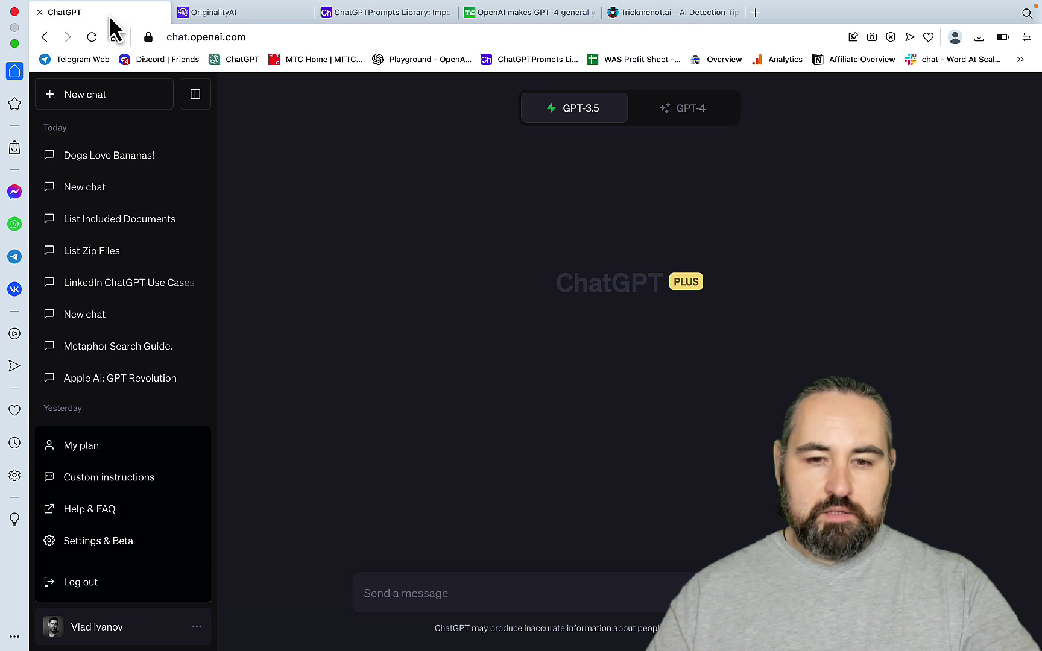
{"action": "left_click", "coordinate": [118, 634]}
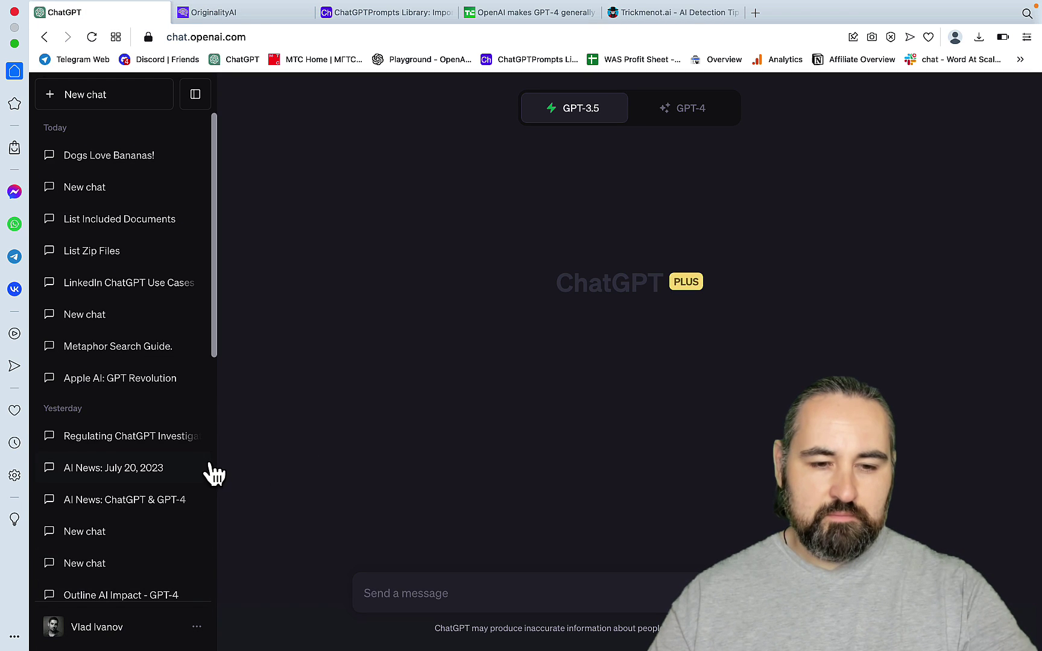
{"action": "scroll", "coordinate": [159, 494], "scroll_direction": "down", "scroll_amount": 5}
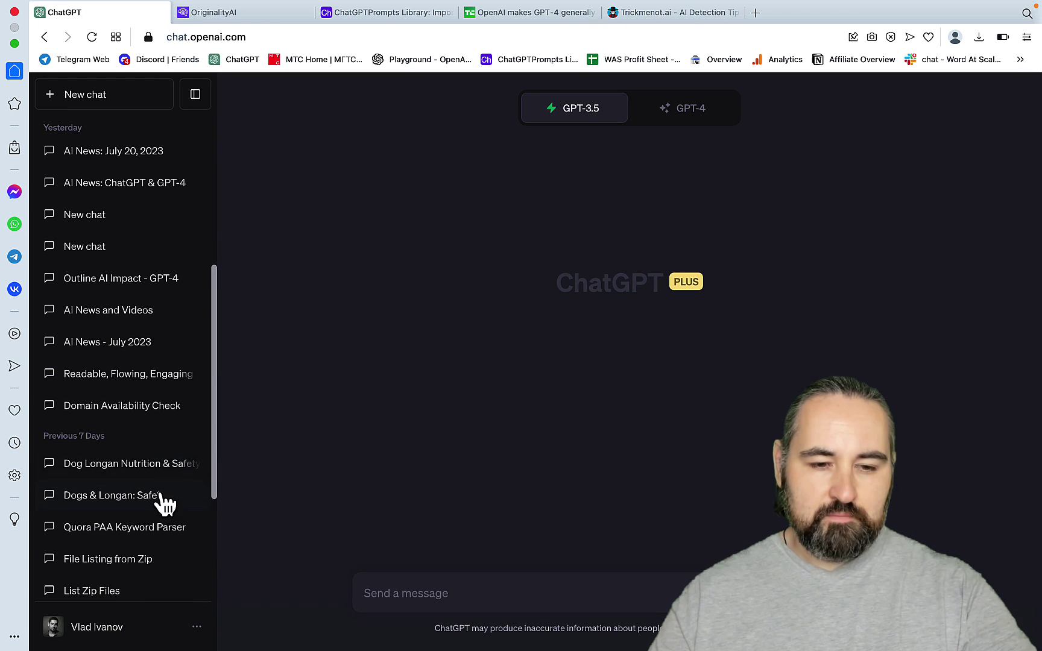
{"action": "left_click", "coordinate": [197, 633]}
{"action": "left_click", "coordinate": [106, 479]}
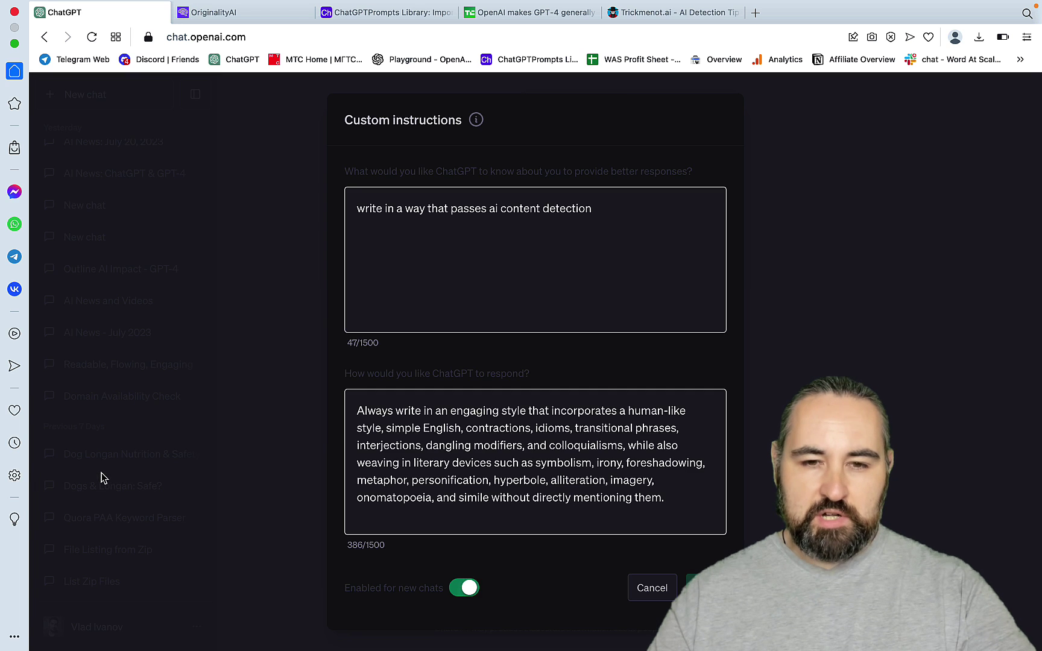
Step: Clear both boxes and enter 'I'd like ChatGPT responsees to pass AI content detetction' in the first
{"action": "triple_click", "coordinate": [425, 289]}
{"action": "key", "text": "BackSpace"}
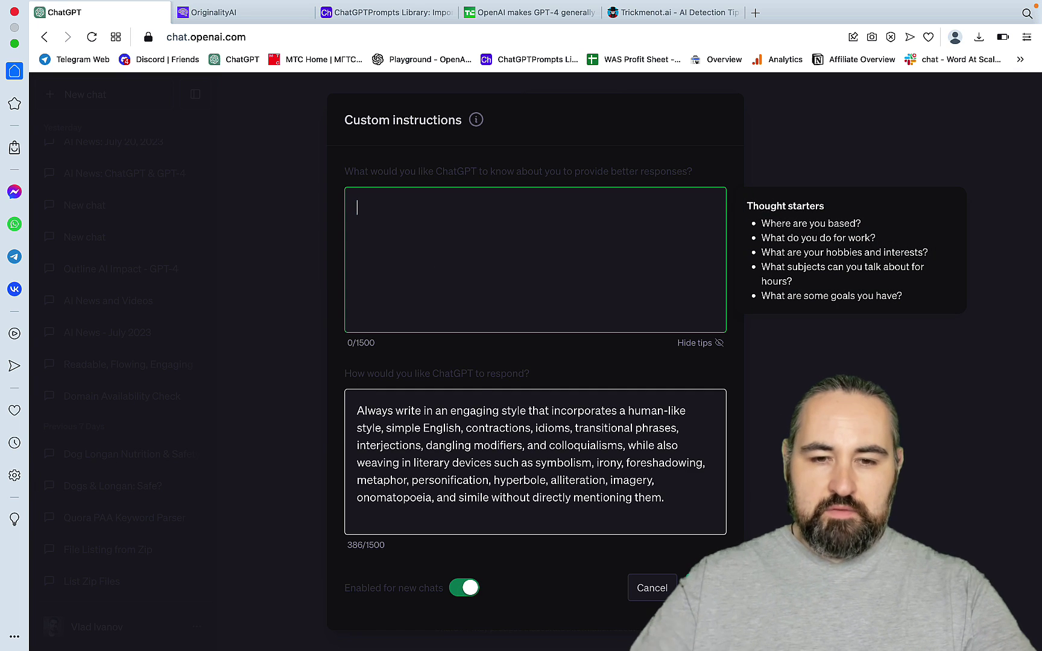
{"action": "triple_click", "coordinate": [479, 447]}
{"action": "key", "text": "BackSpace"}
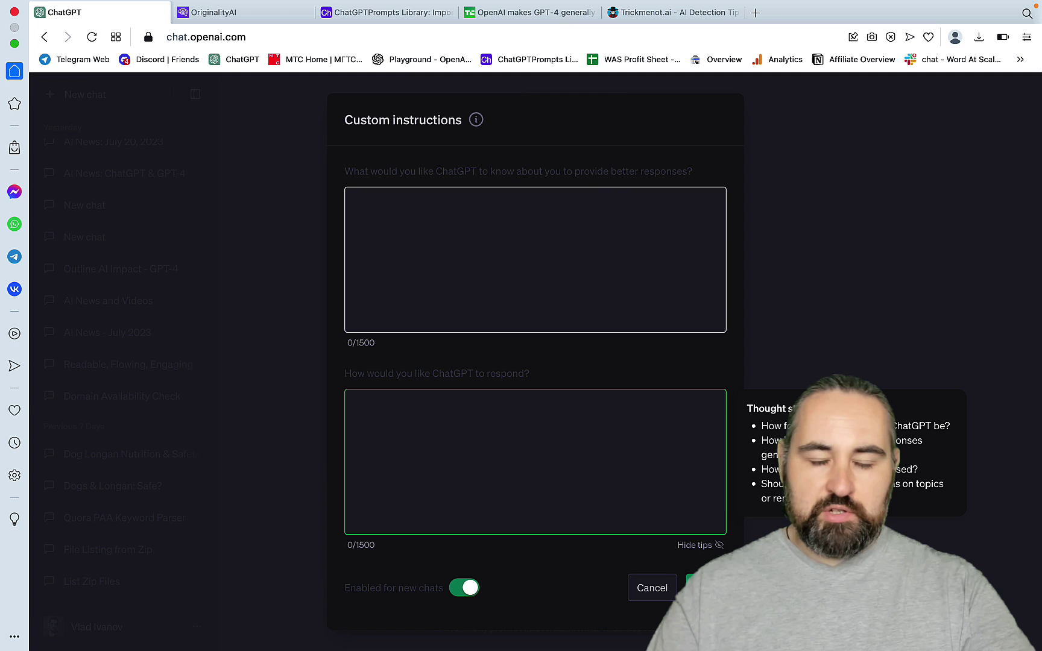
{"action": "left_click", "coordinate": [478, 249]}
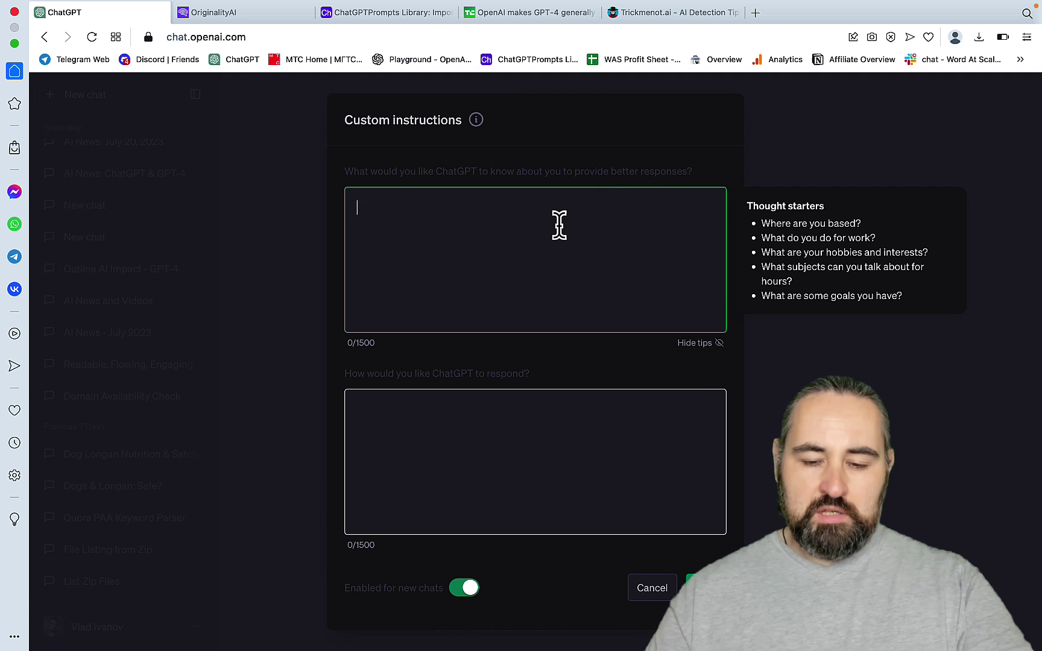
{"action": "type", "text": "I"}
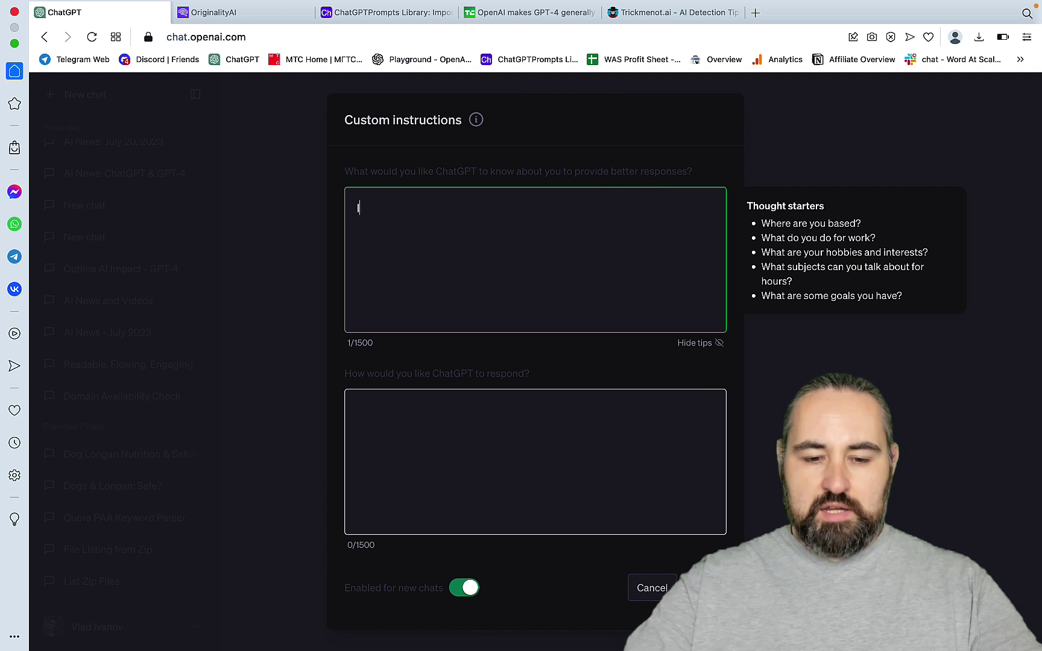
{"action": "type", "text": "'d like "}
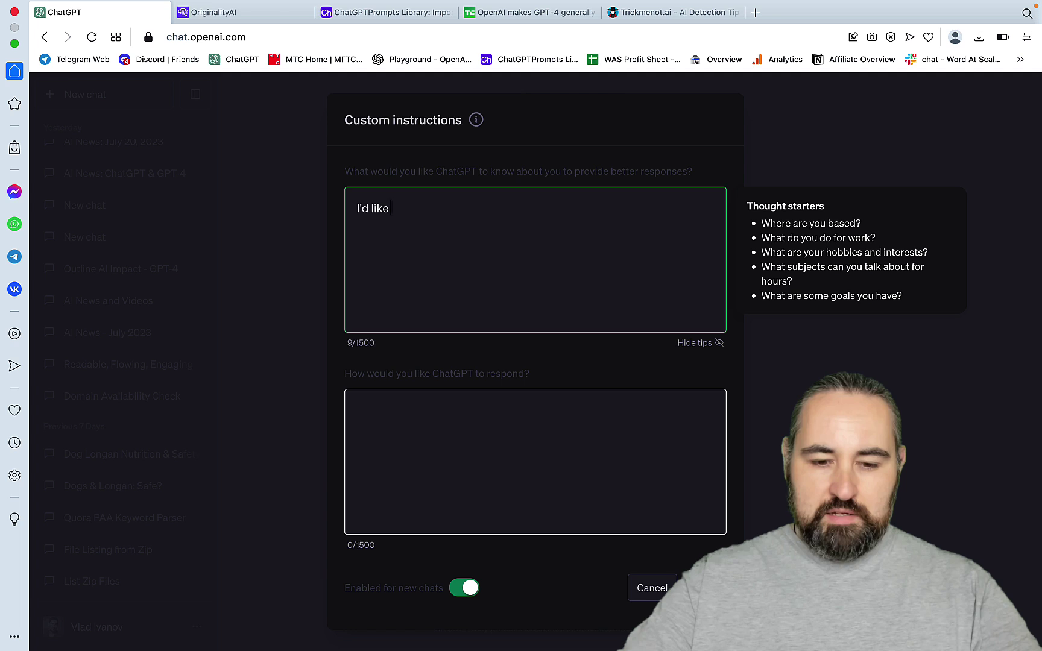
{"action": "type", "text": "ChatGP"}
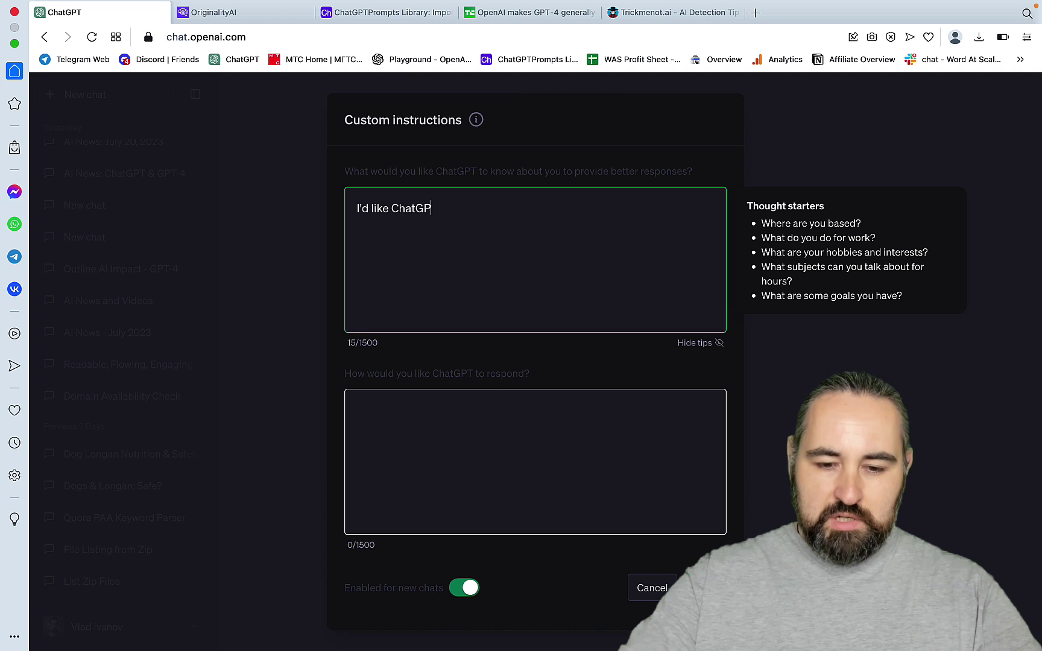
{"action": "type", "text": "T response"}
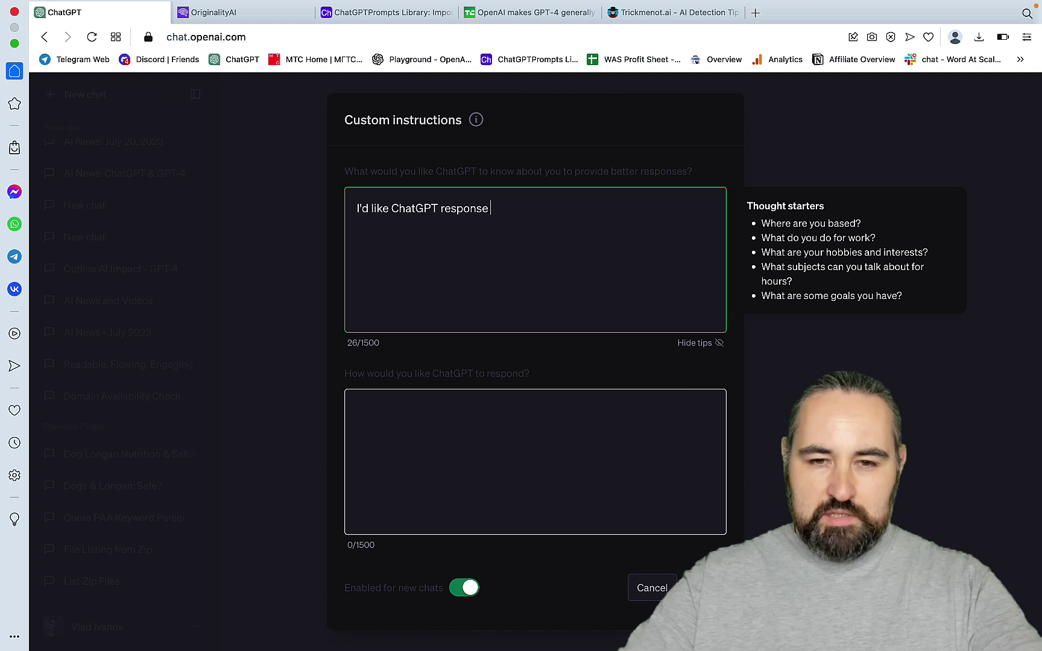
{"action": "type", "text": "es to pas"}
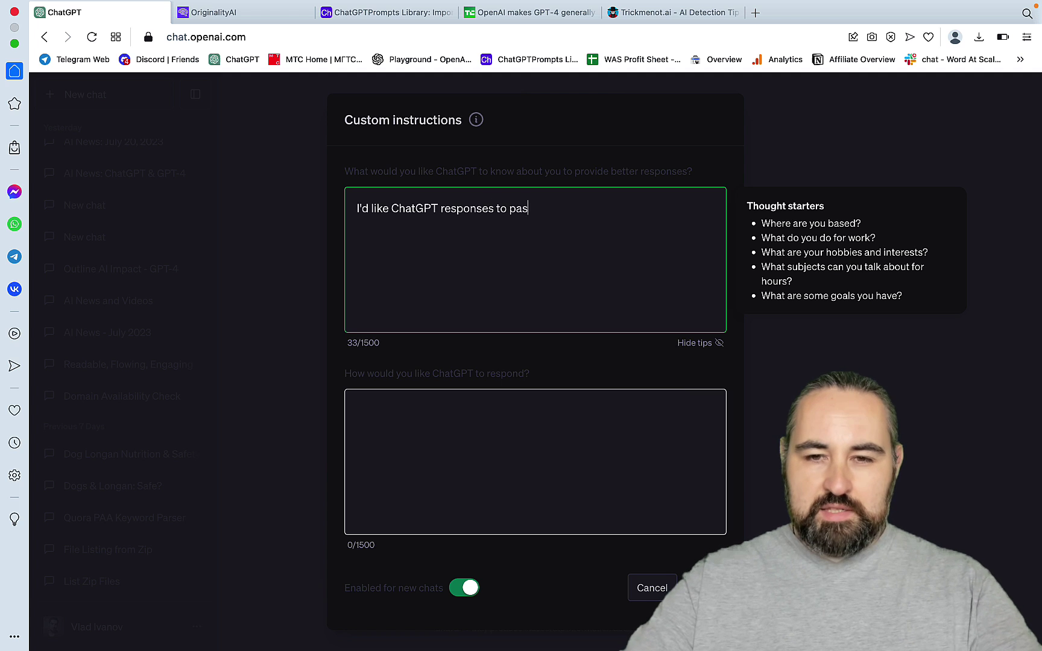
{"action": "type", "text": "s AI "}
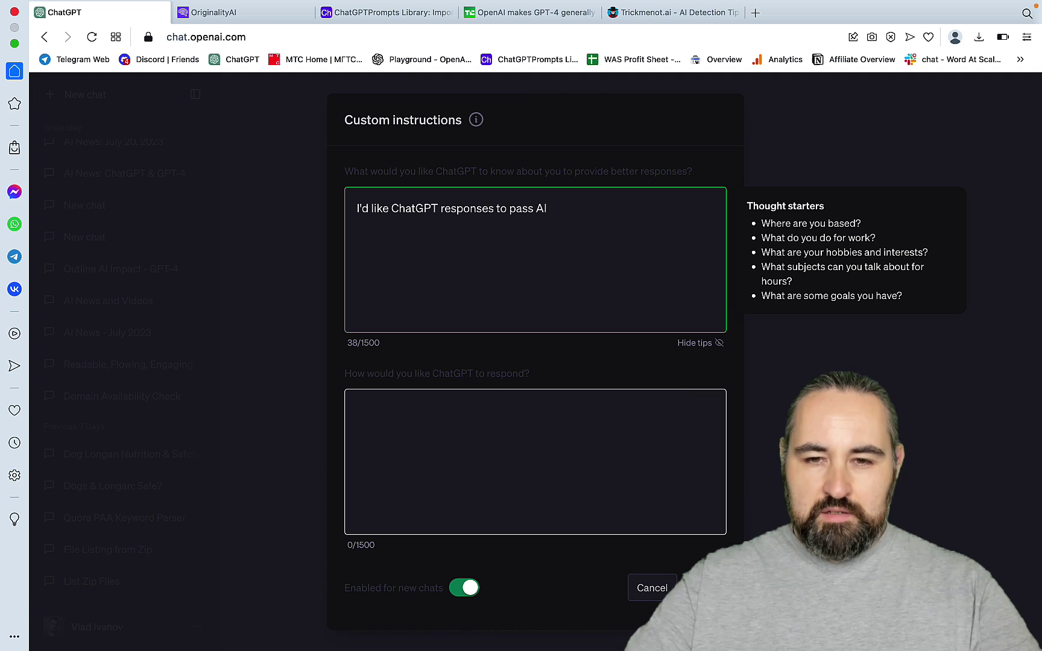
{"action": "type", "text": "content d"}
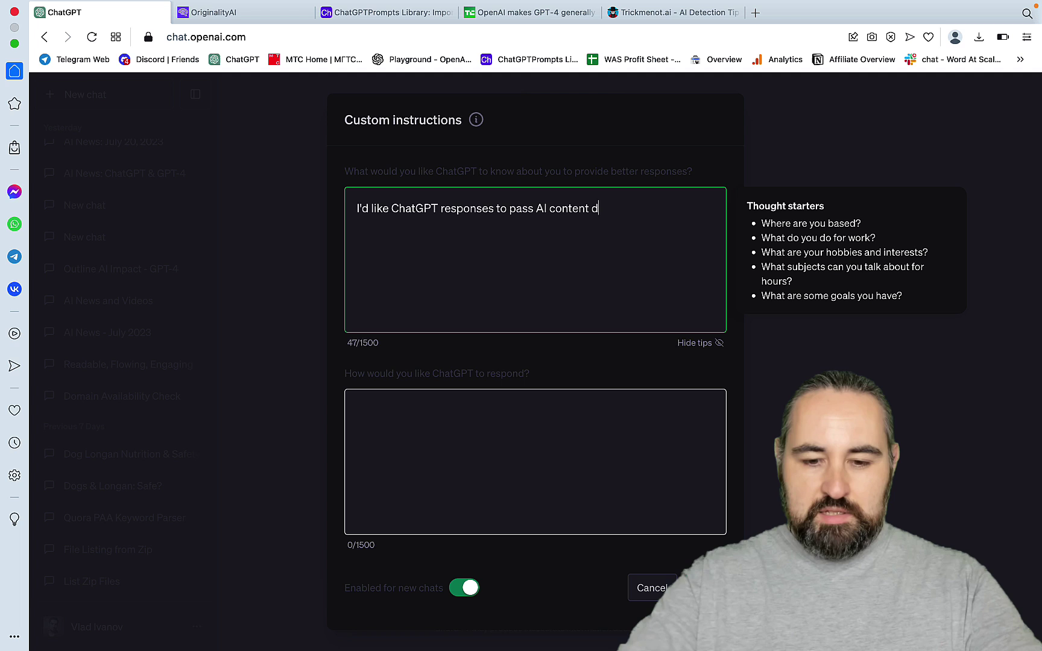
{"action": "type", "text": "etetctio"}
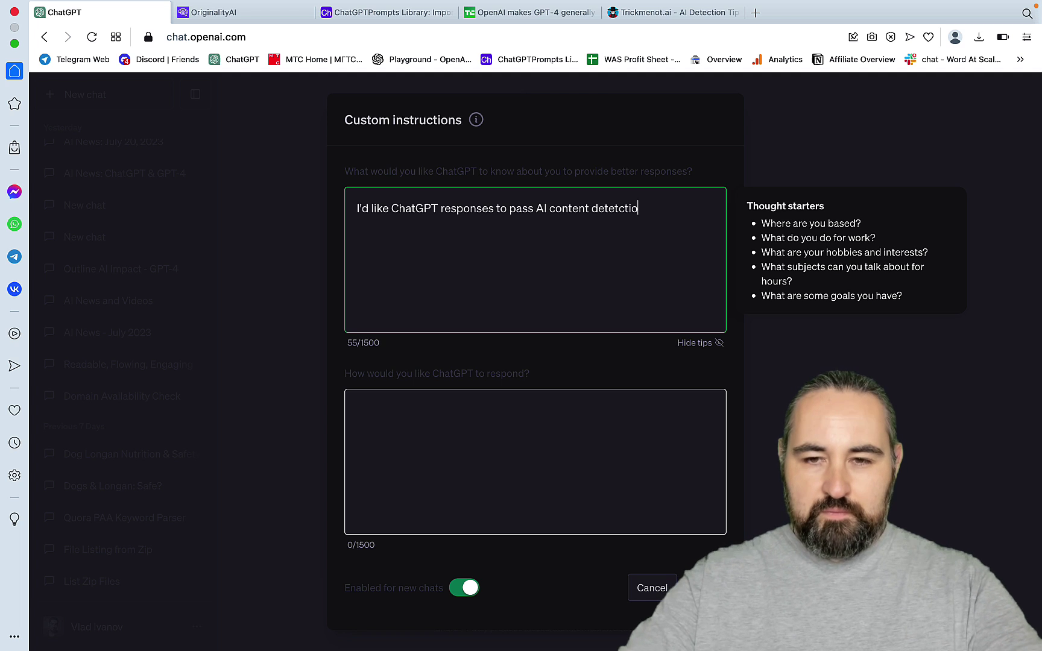
{"action": "type", "text": "n"}
{"action": "right_click", "coordinate": [617, 211]}
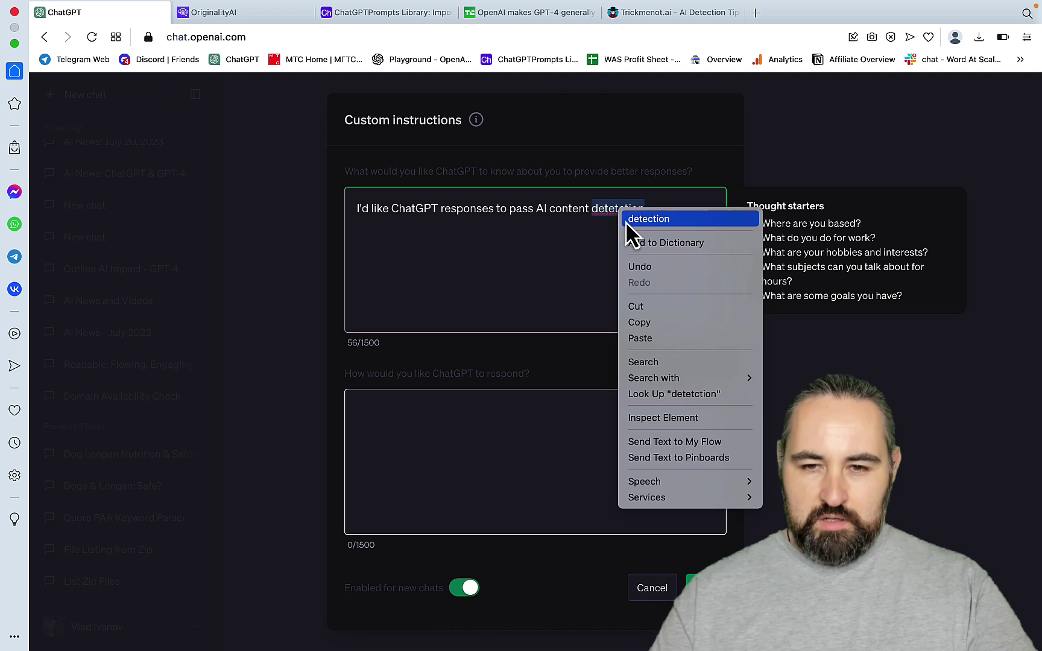
Step: Correct 'detetction' to 'detection' and paste the conversational prompt into the response box
{"action": "left_click", "coordinate": [626, 219]}
{"action": "left_click", "coordinate": [446, 418]}
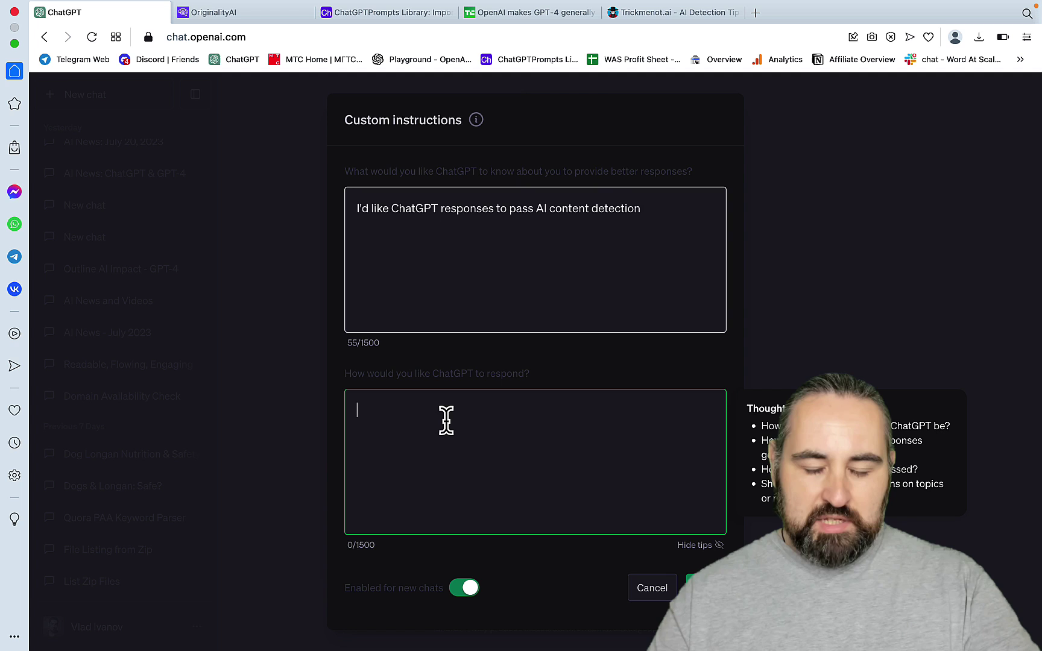
{"action": "type", "text": "Write an engaging article that incorporates a human-like style, simple English, contractions, idioms, transitional phrases, interjections, dangling modifiers, and colloquialisms, while also weaving in literary devices such as symbolism, irony, foreshadowing, metaphor, personification, hyperbole, alliteration, imagery, onomatopoeia, and simile without directly mentioning them."}
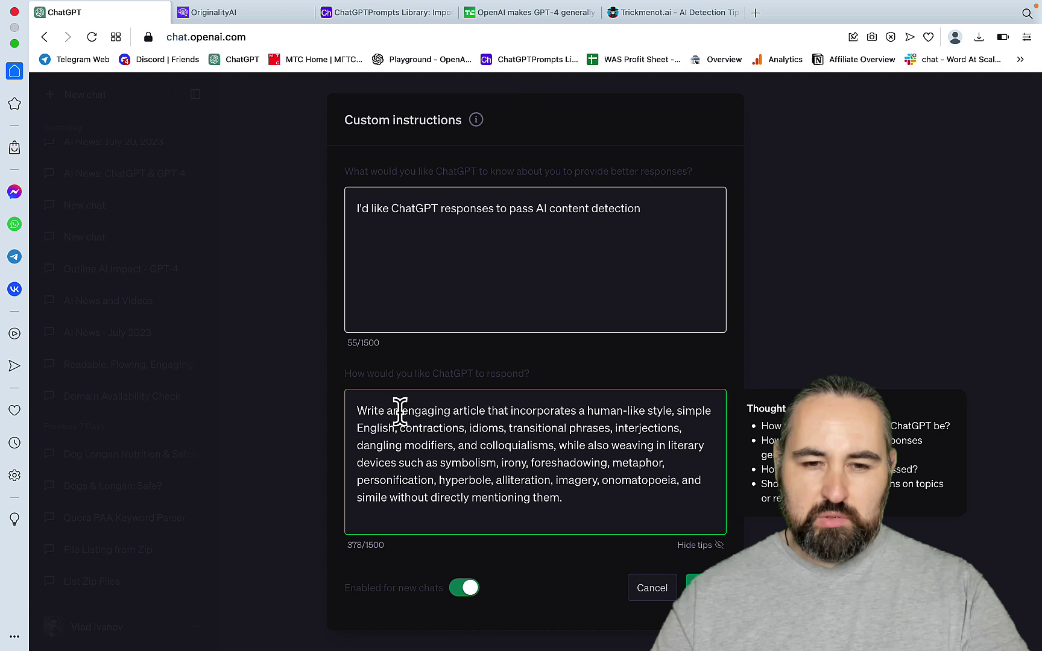
Step: Reword the pasted prompt's opening from 'an engaging article' to 'in a style'
{"action": "left_click", "coordinate": [511, 411]}
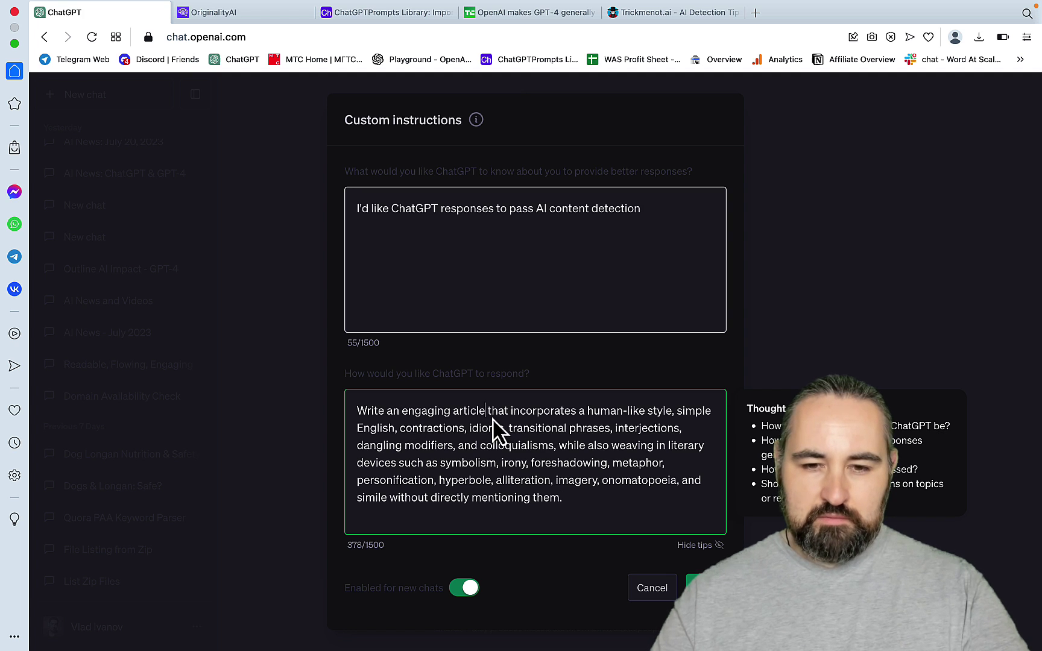
{"action": "key", "text": "BackSpace"}
{"action": "key", "text": "BackSpace"}
{"action": "key", "text": "BackSpace"}
{"action": "key", "text": "BackSpace"}
{"action": "key", "text": "BackSpace"}
{"action": "key", "text": "BackSpace"}
{"action": "key", "text": "BackSpace"}
{"action": "key", "text": "BackSpace"}
{"action": "key", "text": "BackSpace"}
{"action": "key", "text": "BackSpace"}
{"action": "key", "text": "BackSpace"}
{"action": "key", "text": "BackSpace"}
{"action": "key", "text": "BackSpace"}
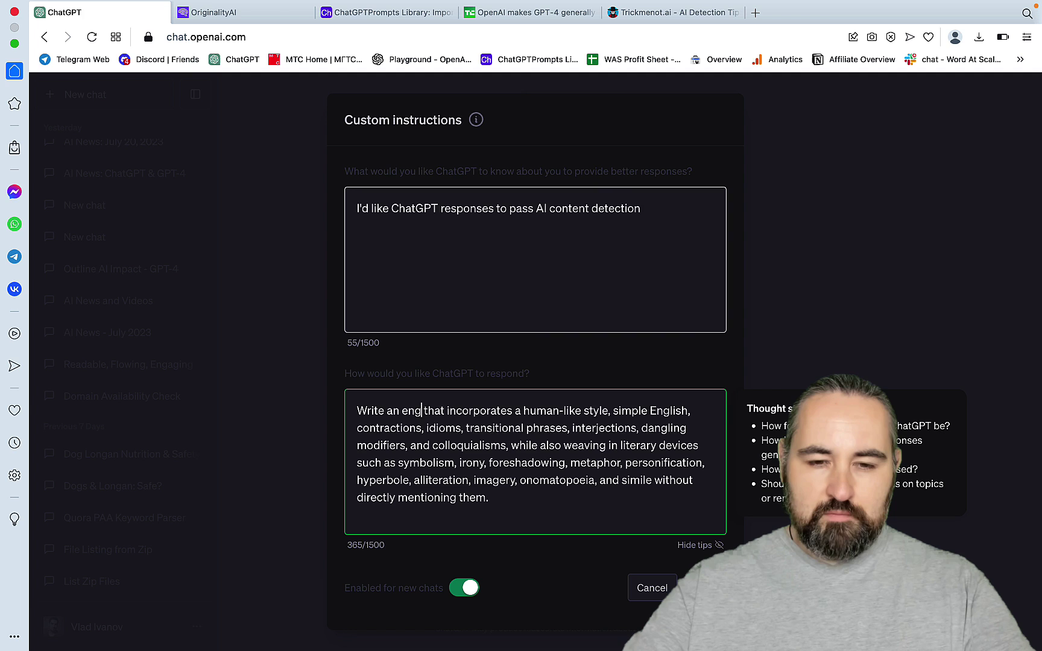
{"action": "key", "text": "BackSpace"}
{"action": "key", "text": "BackSpace"}
{"action": "key", "text": "BackSpace"}
{"action": "key", "text": "BackSpace"}
{"action": "key", "text": "BackSpace"}
{"action": "key", "text": "BackSpace"}
{"action": "type", "text": "in a s"}
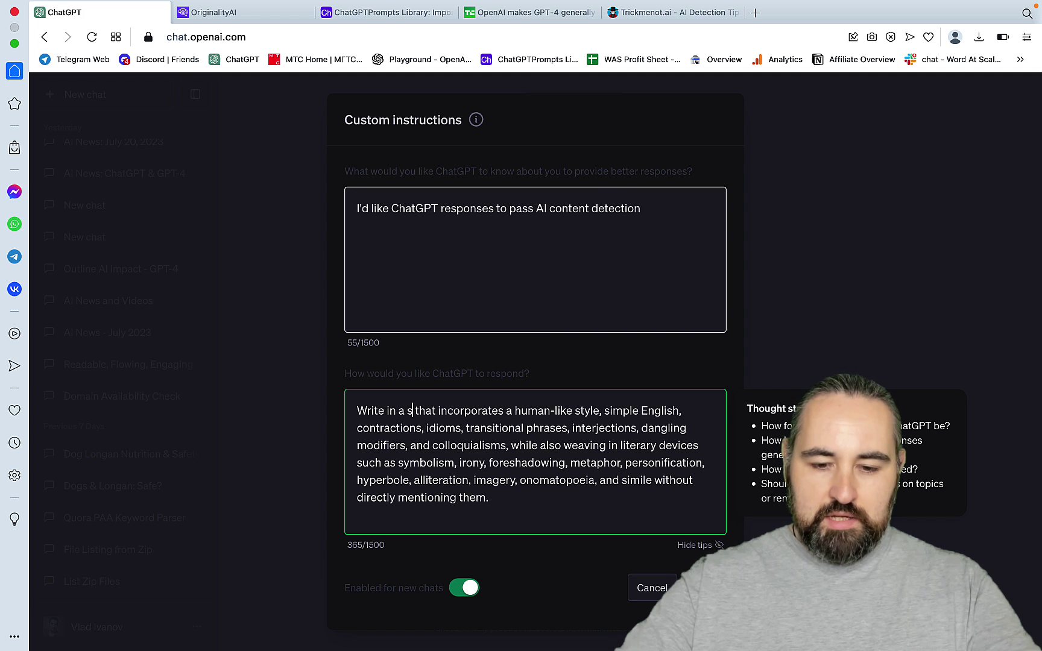
{"action": "type", "text": "tyle"}
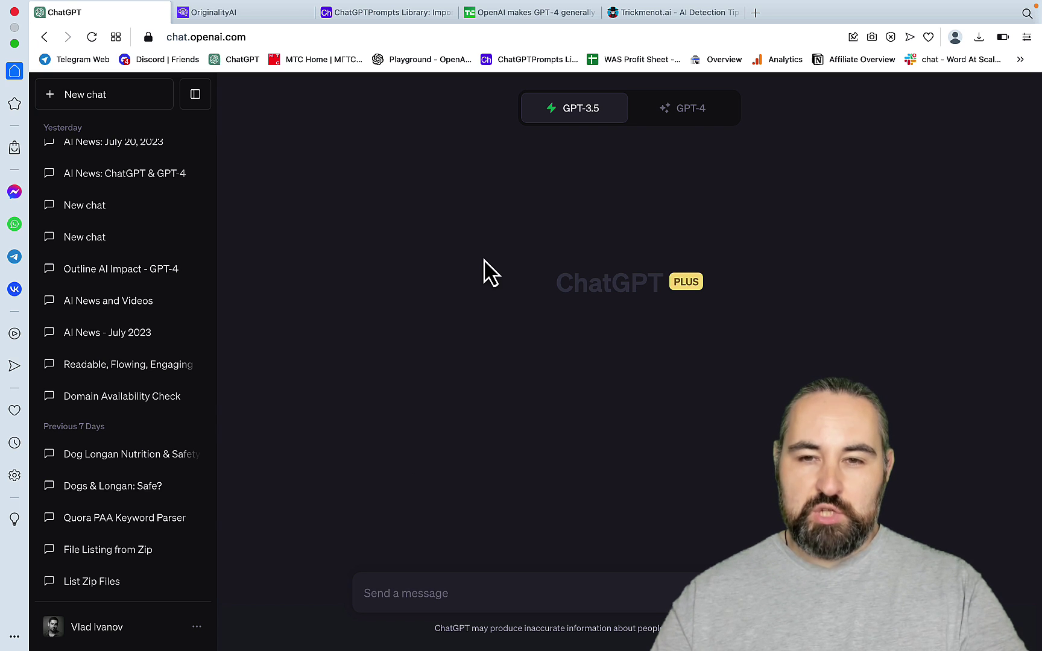
Step: Switch the new chat to GPT-4 and type 'use markdown formatting to write an article about "Can dogs eat Pringles"'
{"action": "left_click", "coordinate": [700, 124]}
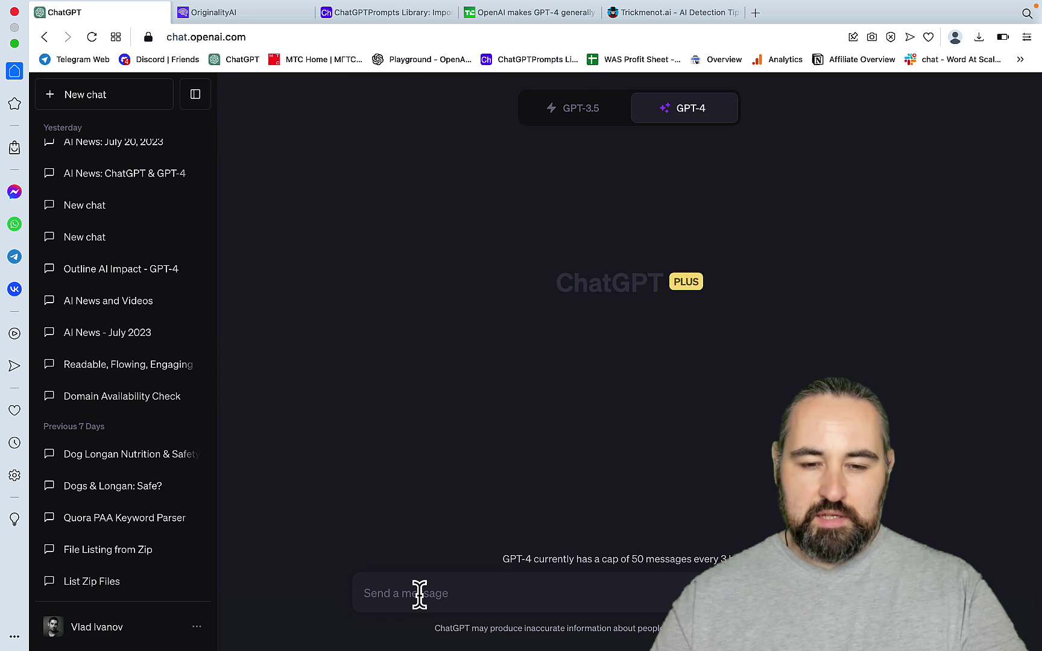
{"action": "type", "text": "u"}
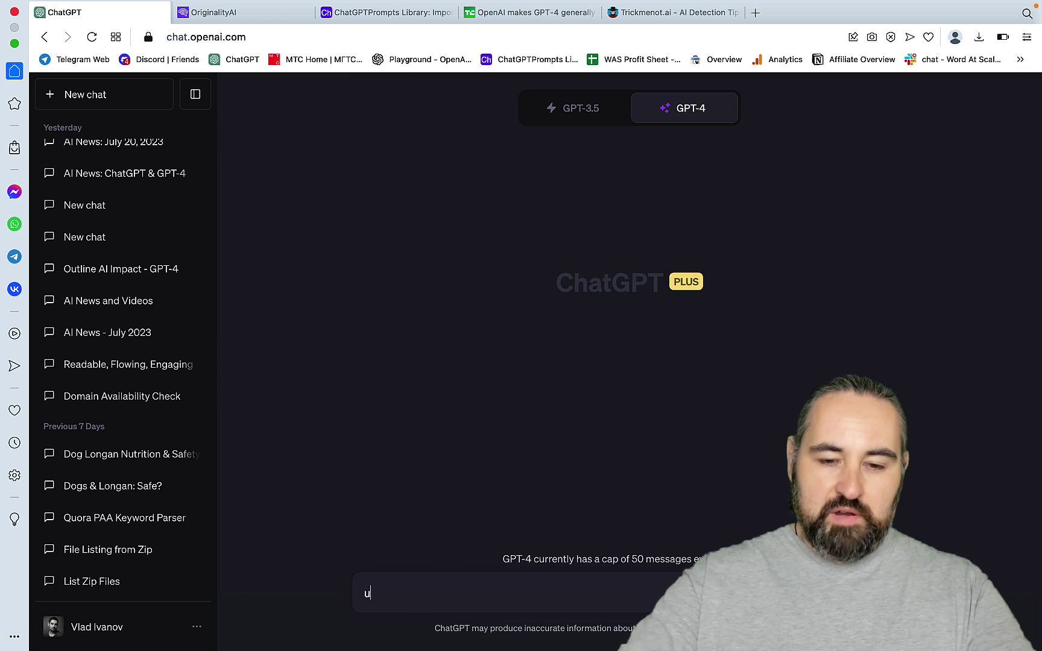
{"action": "type", "text": "se markdown for"}
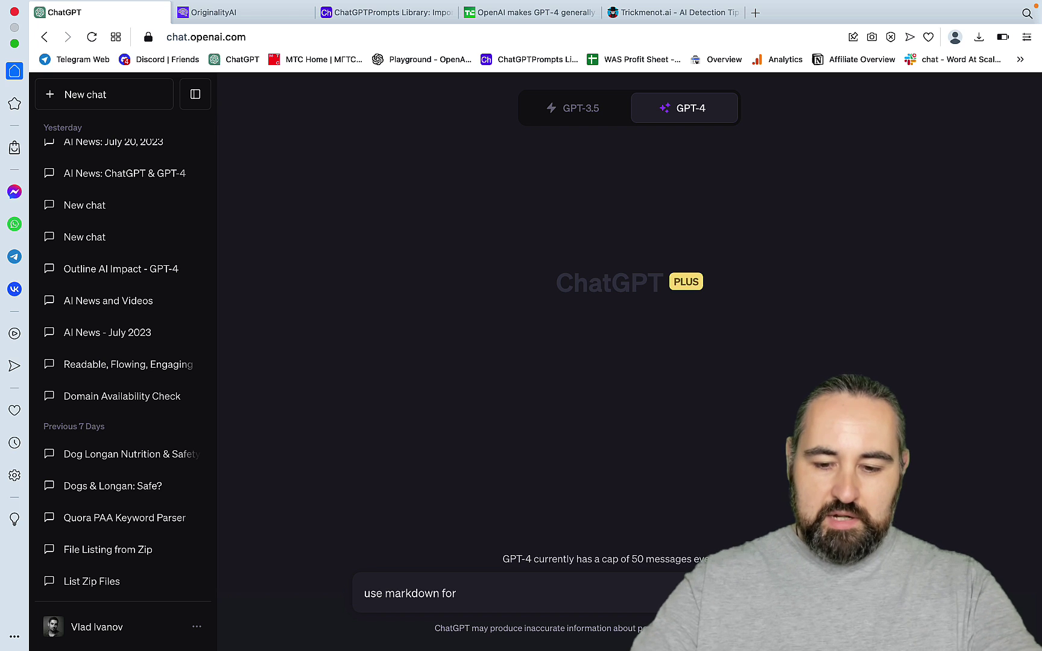
{"action": "type", "text": "ma"}
{"action": "key", "text": "BackSpace"}
{"action": "type", "text": "a"}
{"action": "key", "text": "BackSpace"}
{"action": "key", "text": "BackSpace"}
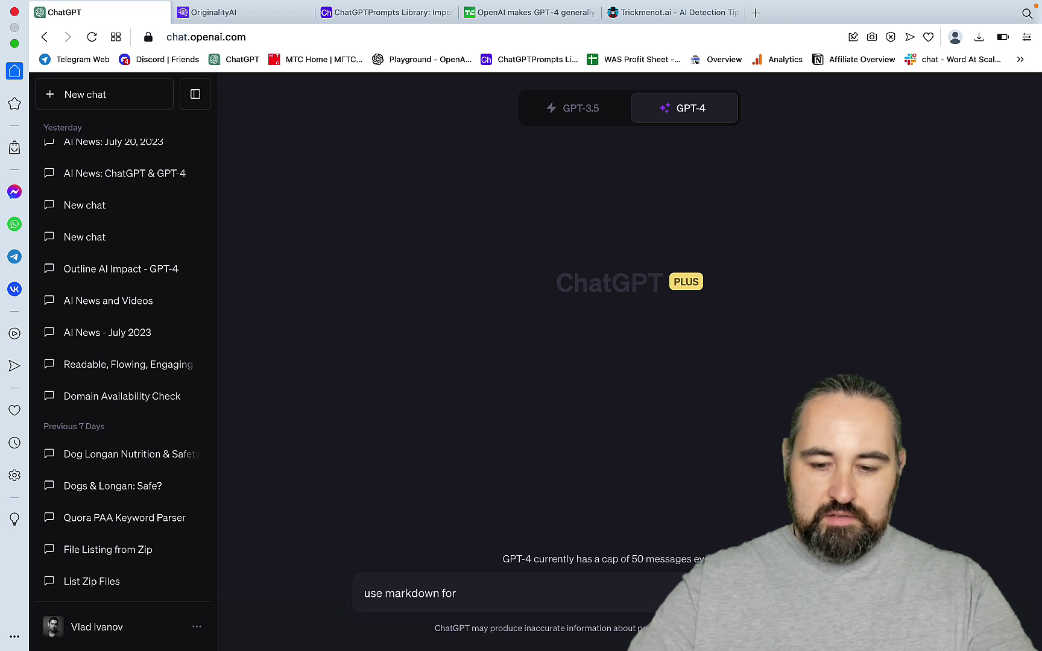
{"action": "type", "text": "matting to"}
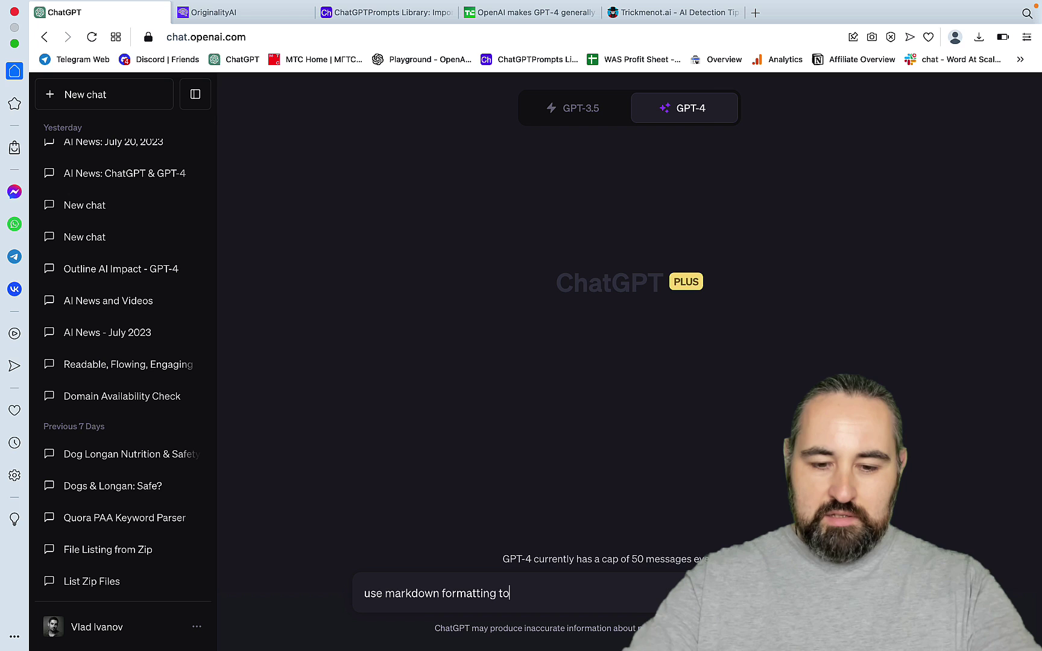
{"action": "type", "text": " write an"}
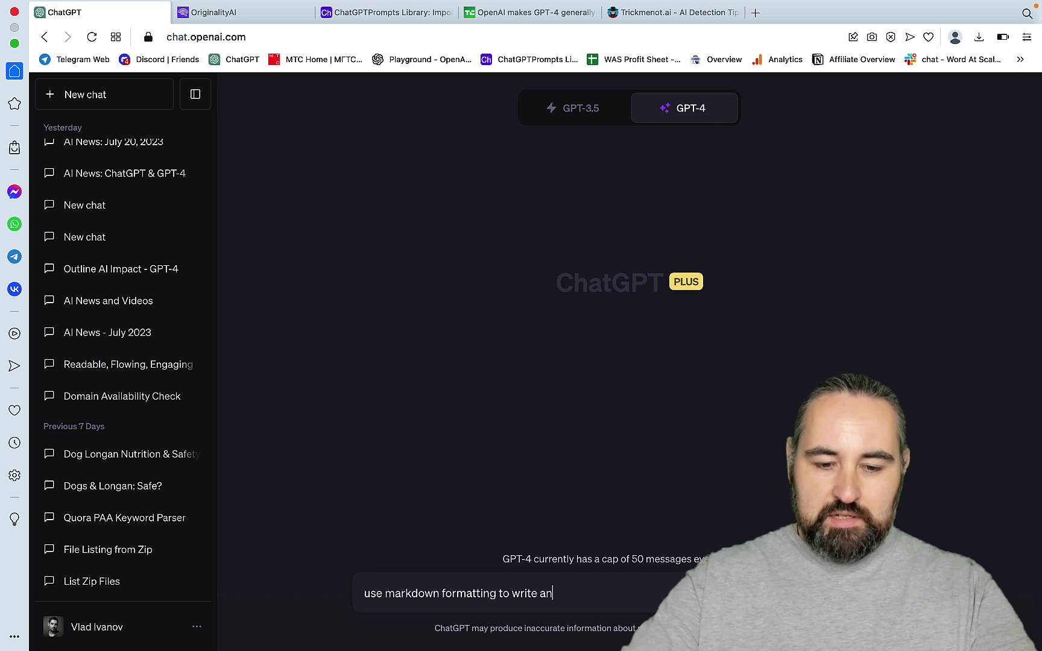
{"action": "type", "text": " artic le"}
{"action": "key", "text": "BackSpace"}
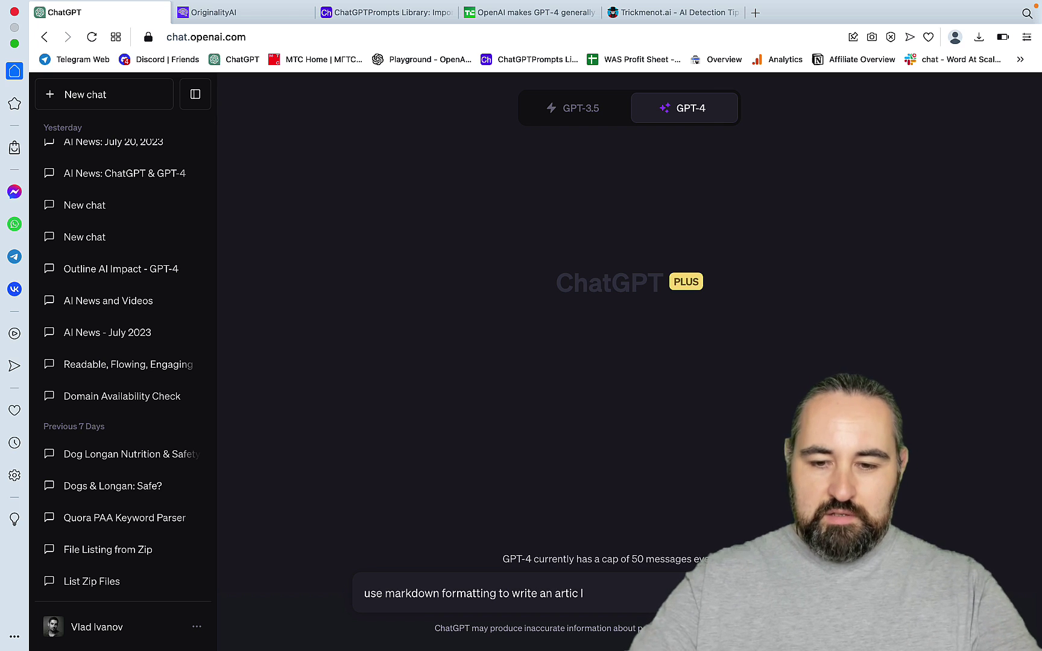
{"action": "type", "text": "le"}
{"action": "key", "text": "BackSpace"}
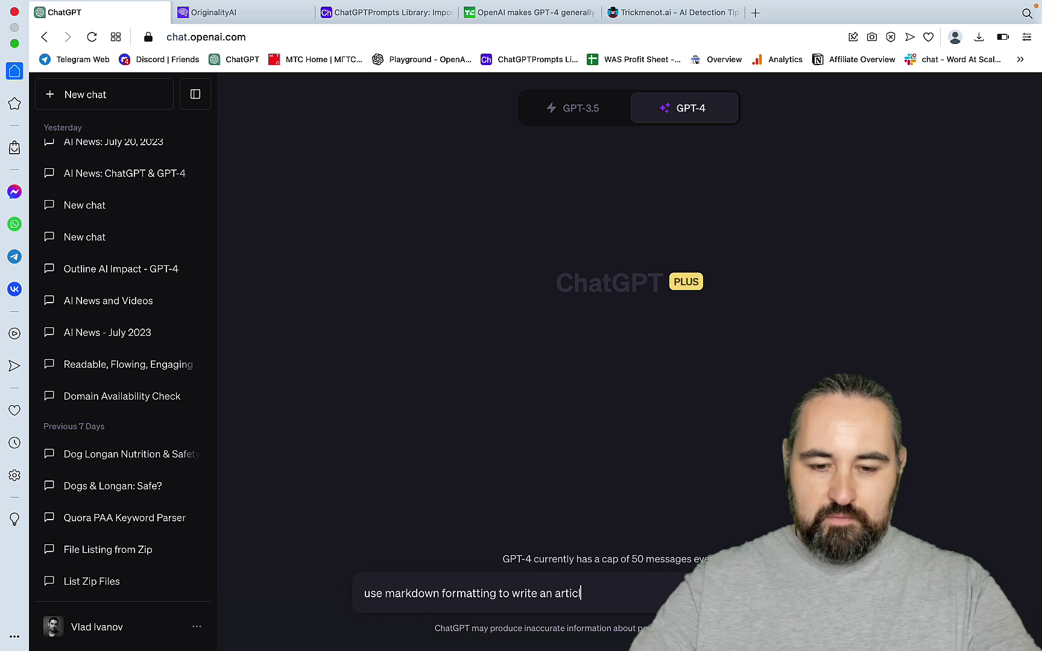
{"action": "type", "text": "e about \"Can dogs"}
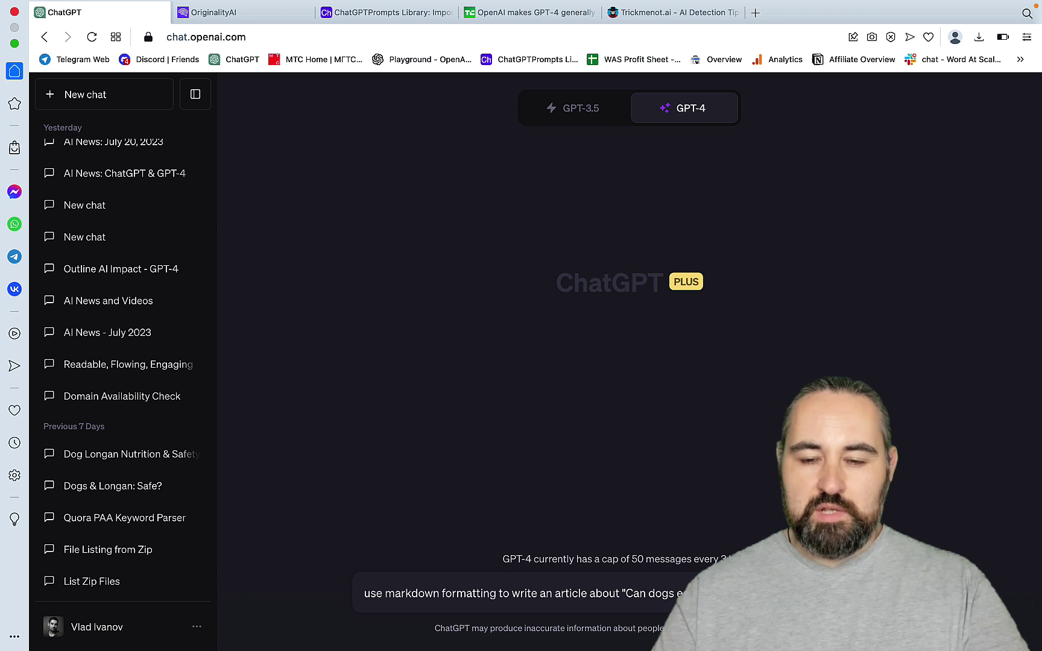
Step: Send the prompt and copy GPT-4's article 'Oh, Dogs and Pringles, What a Tasty Twist!'
{"action": "key", "text": "Return"}
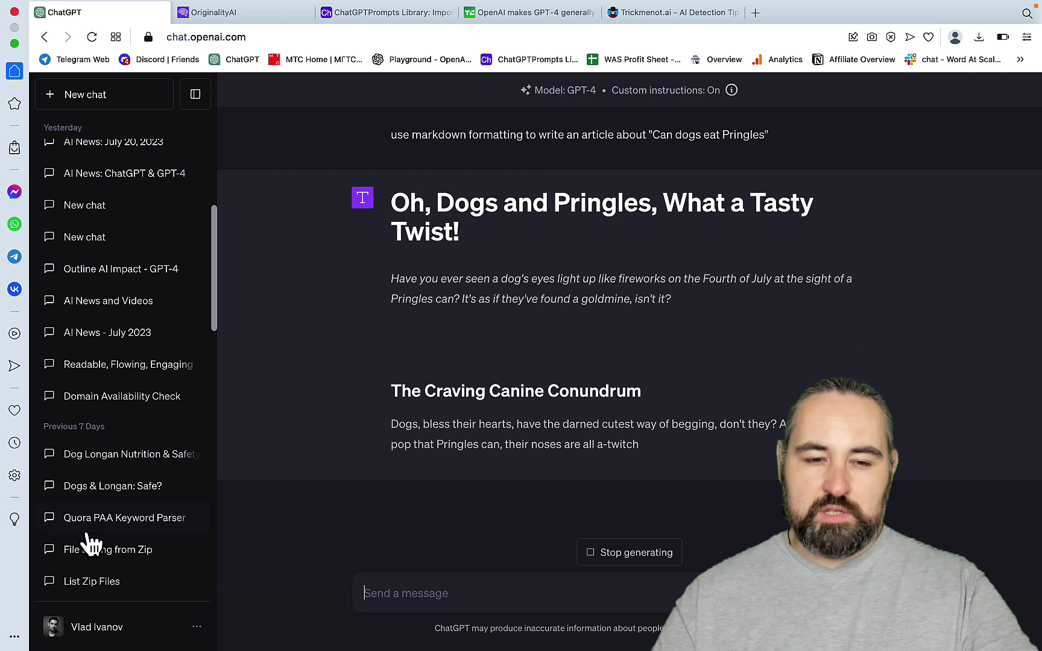
{"action": "left_click", "coordinate": [108, 638]}
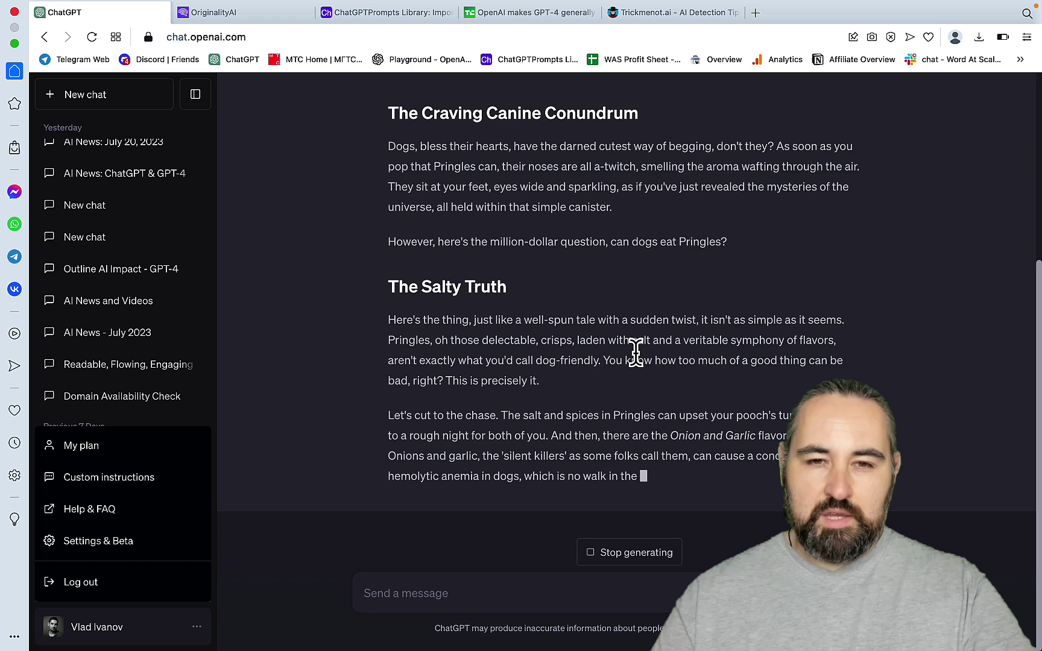
{"action": "scroll", "coordinate": [580, 238], "scroll_direction": "up", "scroll_amount": 1}
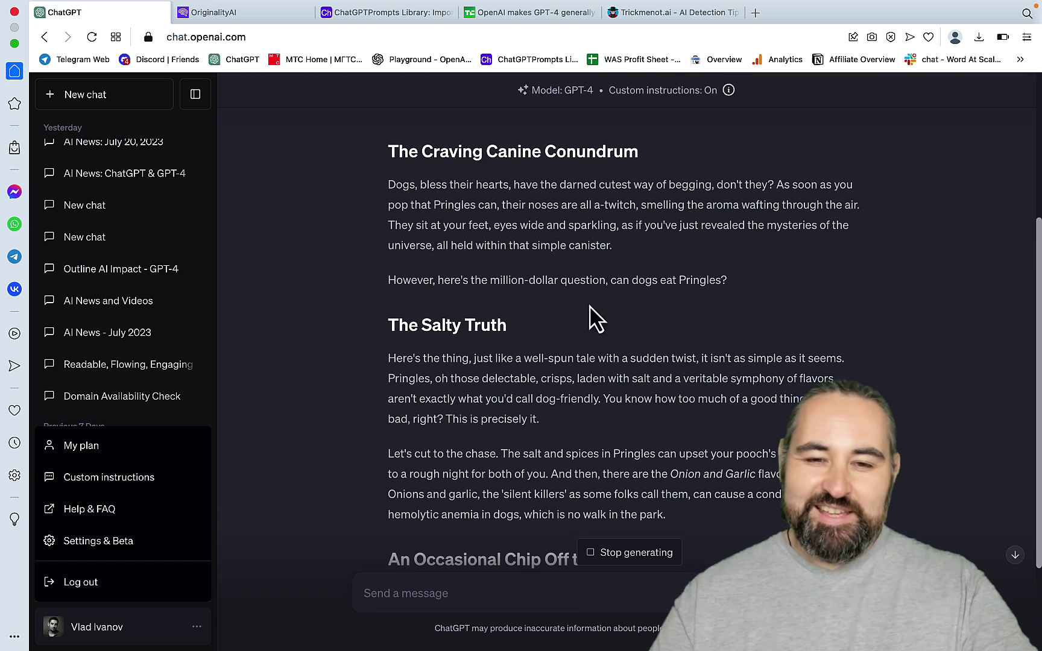
{"action": "scroll", "coordinate": [666, 361], "scroll_direction": "down", "scroll_amount": 3}
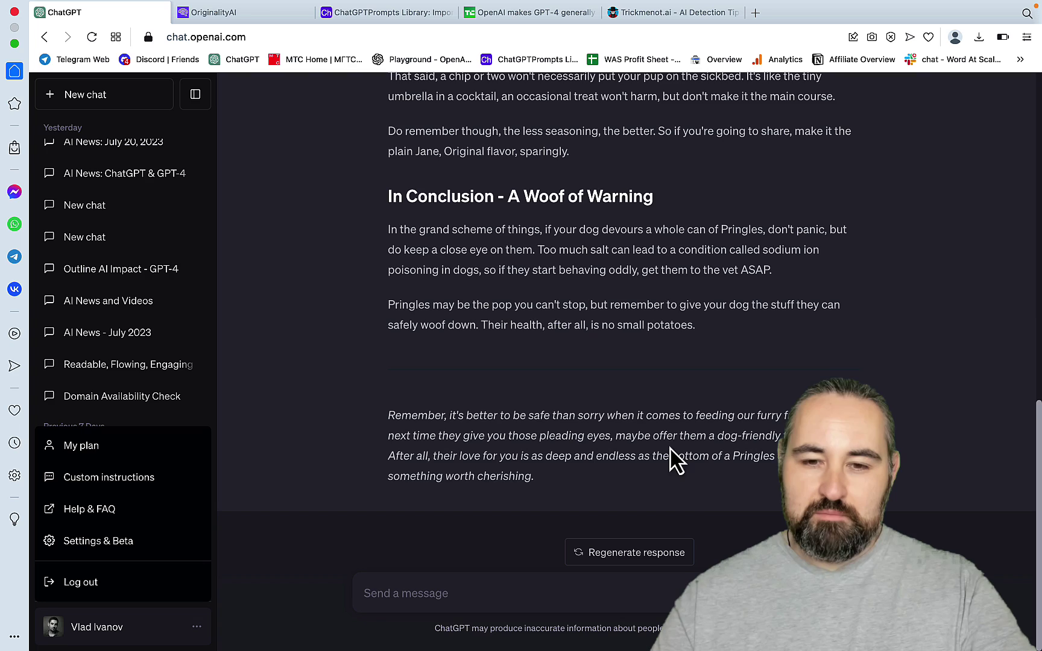
{"action": "scroll", "coordinate": [699, 333], "scroll_direction": "up", "scroll_amount": 7}
{"action": "scroll", "coordinate": [699, 326], "scroll_direction": "up", "scroll_amount": 5}
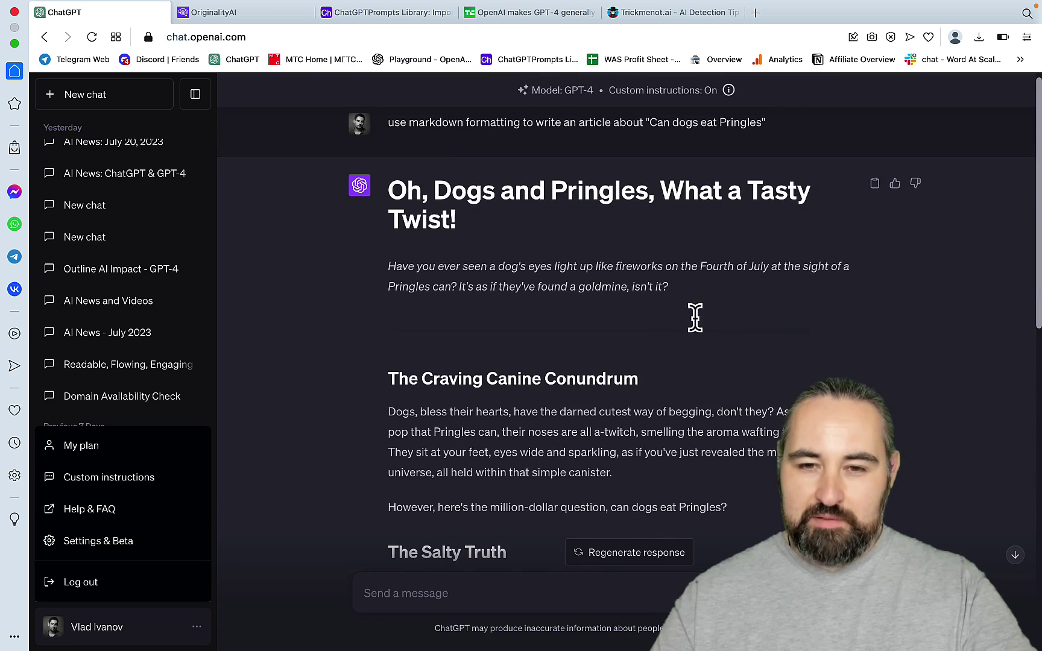
{"action": "left_click", "coordinate": [877, 203]}
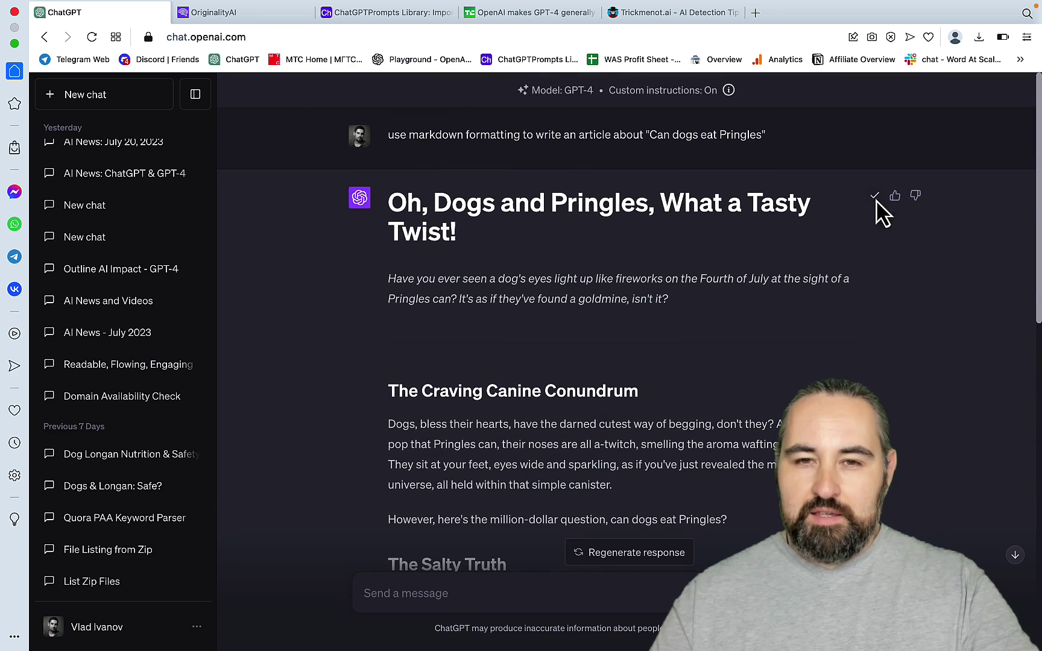
Step: Log in to Originality.ai and start a new content scan
{"action": "mouse_move", "coordinate": [569, 2]}
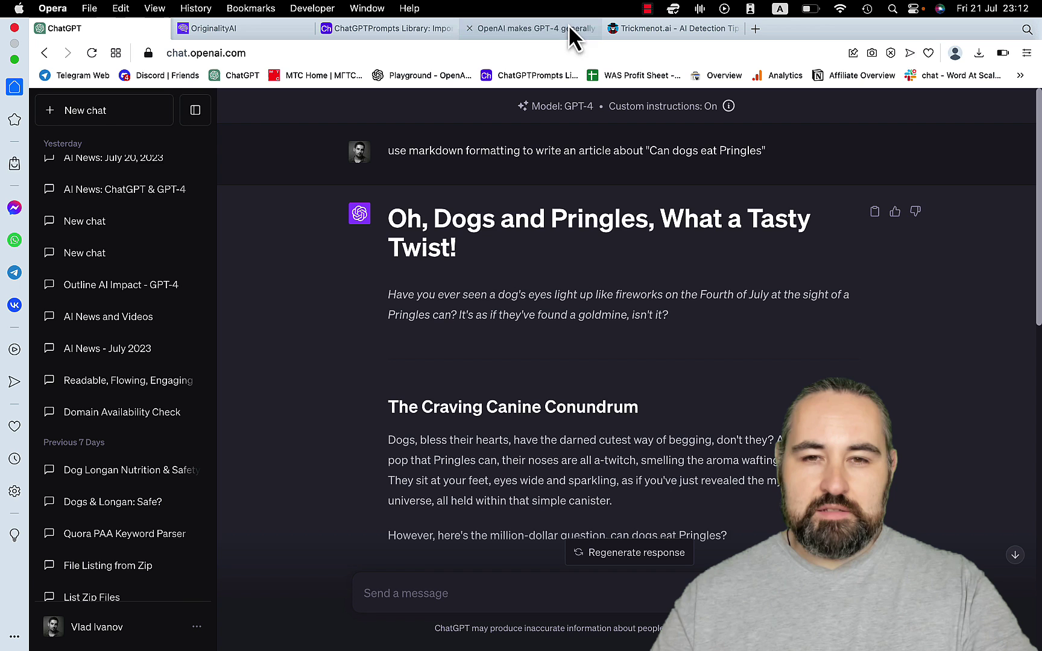
{"action": "left_click", "coordinate": [274, 28]}
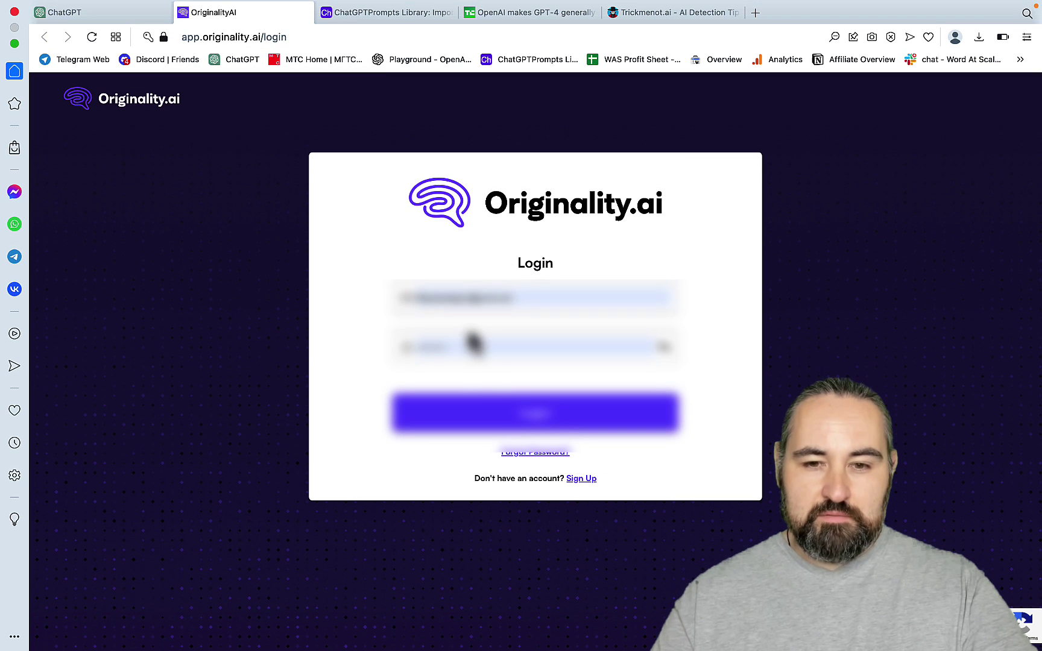
{"action": "left_click", "coordinate": [491, 422]}
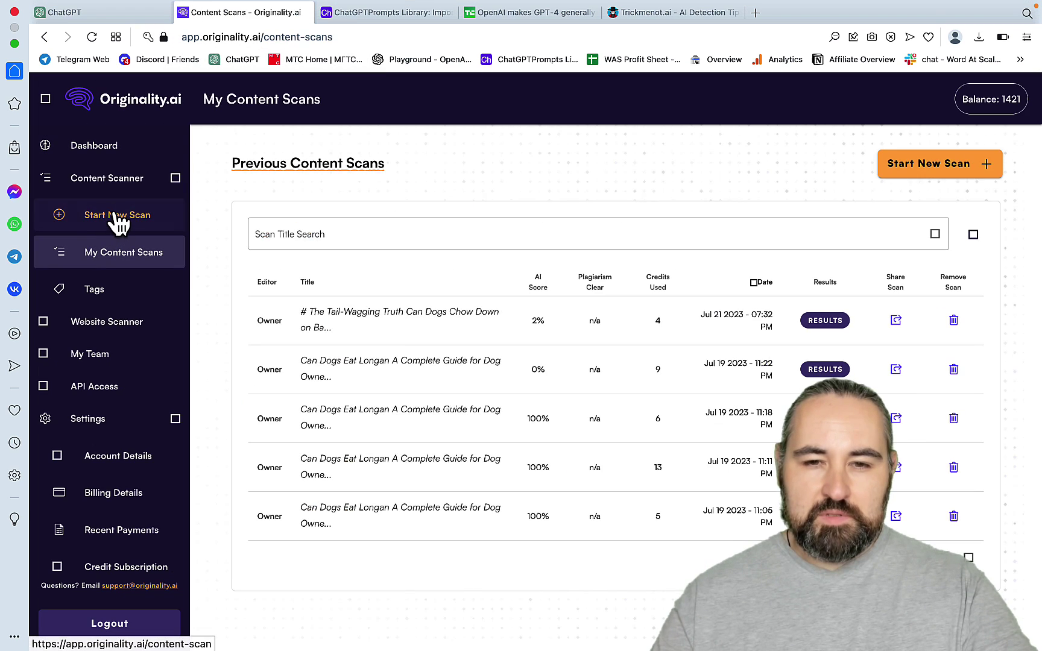
{"action": "left_click", "coordinate": [116, 217]}
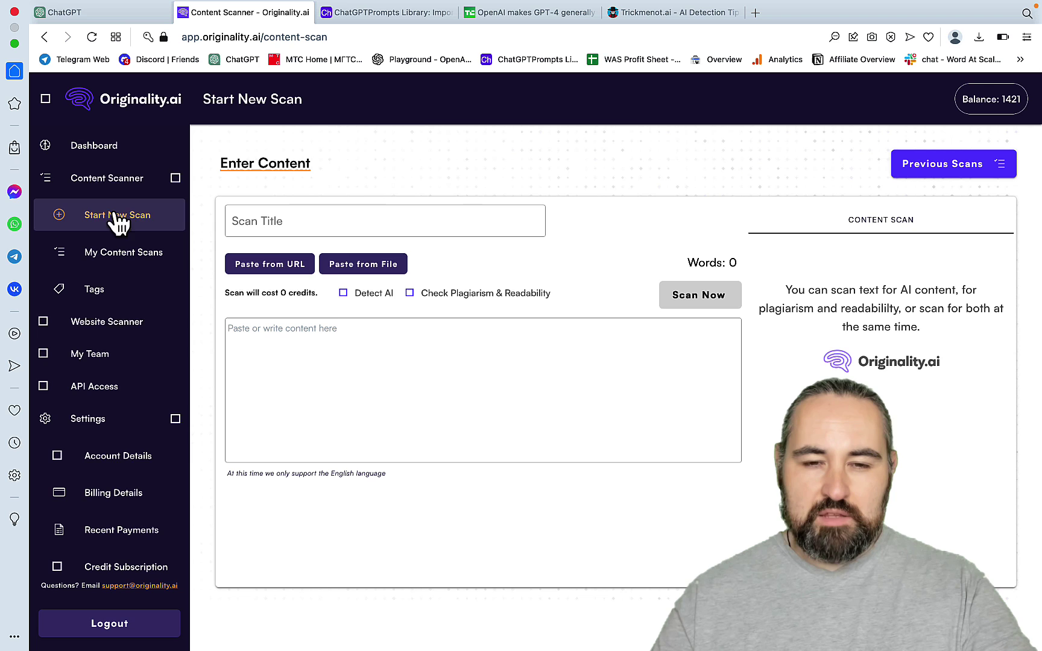
Step: Paste the Pringles article and delete its closing '---' divider and final paragraph, leaving 378 words
{"action": "left_click", "coordinate": [335, 339]}
{"action": "key", "text": "super+v"}
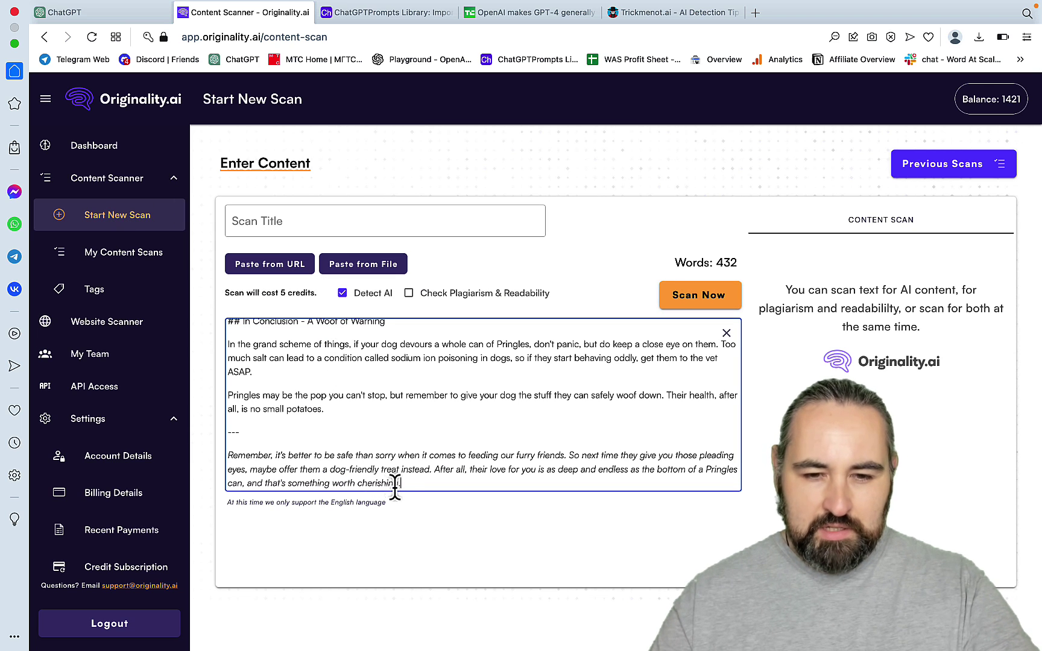
{"action": "left_click_drag", "start_coordinate": [412, 487], "coordinate": [211, 437]}
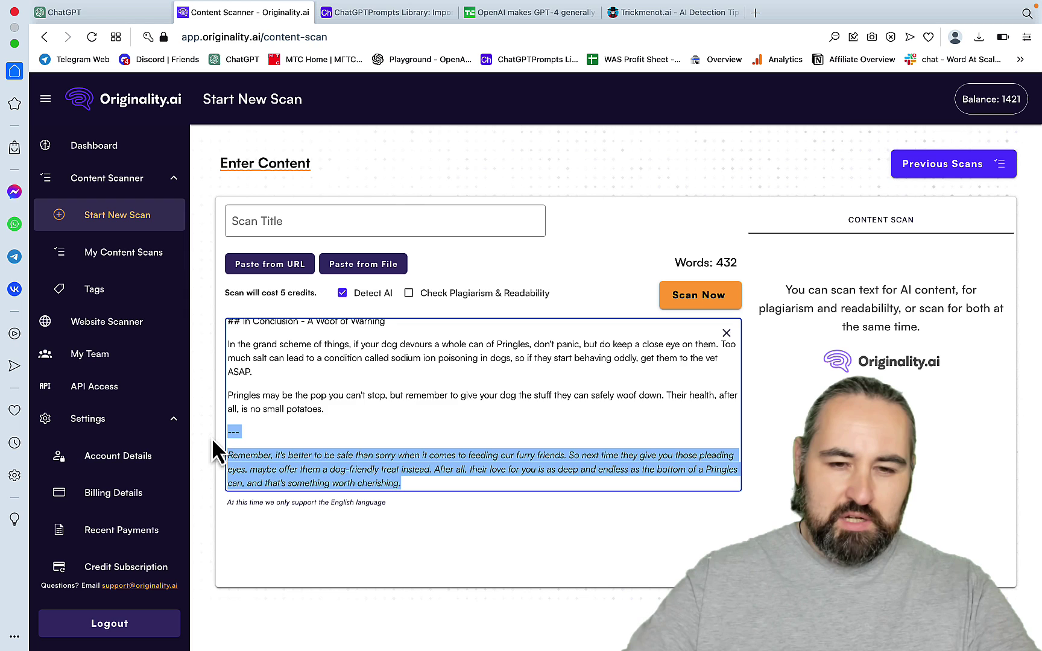
{"action": "key", "text": "BackSpace"}
{"action": "scroll", "coordinate": [425, 395], "scroll_direction": "up", "scroll_amount": 1}
{"action": "scroll", "coordinate": [424, 394], "scroll_direction": "up", "scroll_amount": 10}
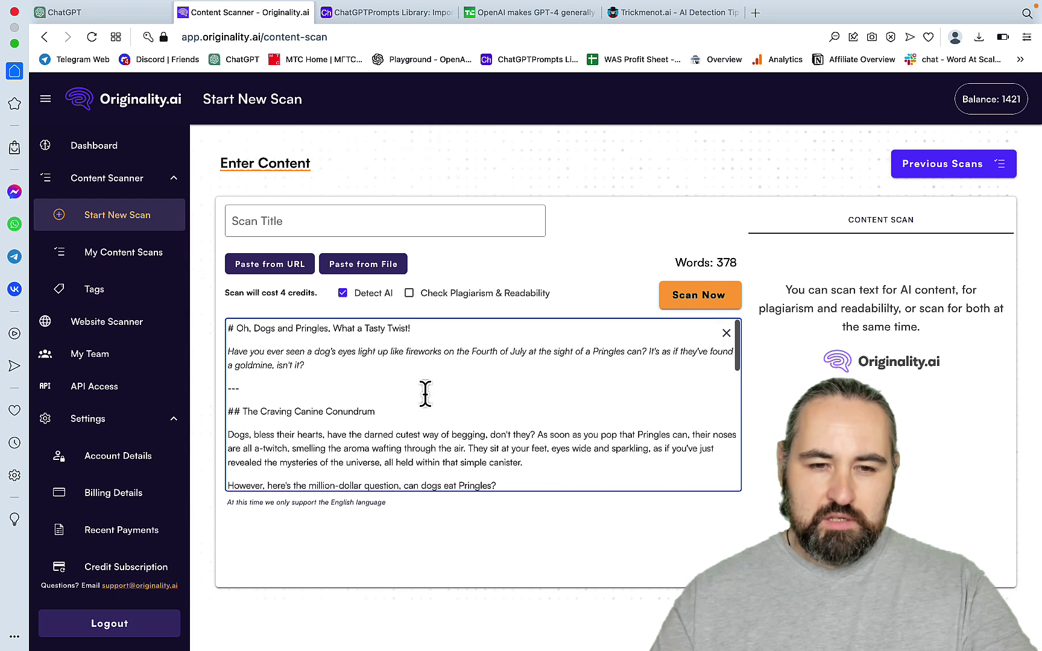
Step: Load a Markdown to HTML converter in a new tab and paste the article over the sample markdown
{"action": "left_click", "coordinate": [757, 12]}
{"action": "type", "text": "mark"}
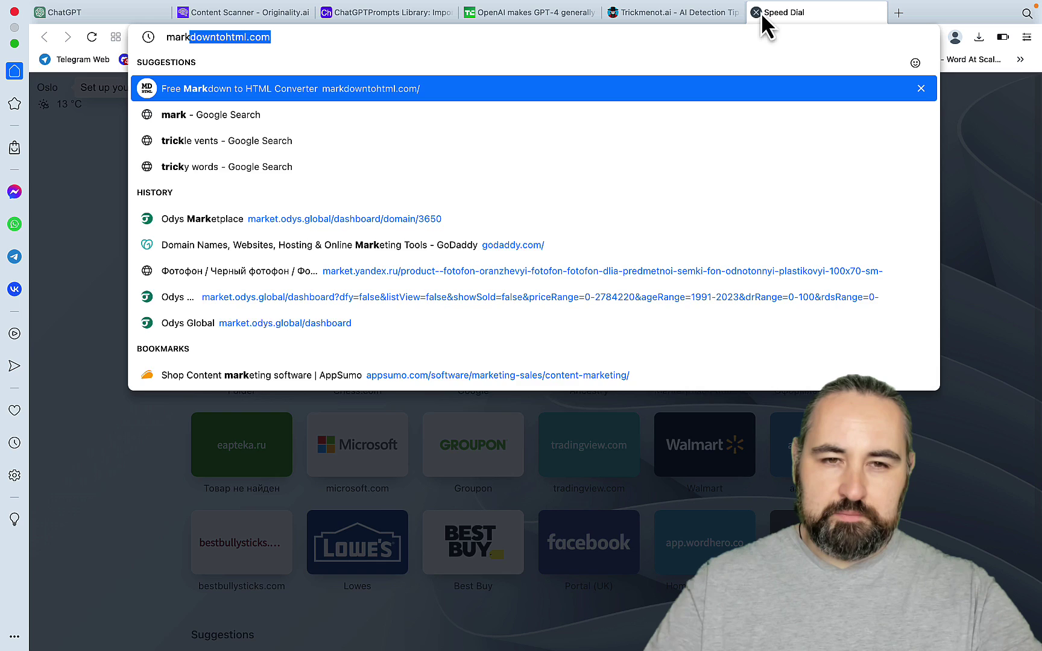
{"action": "key", "text": "Return"}
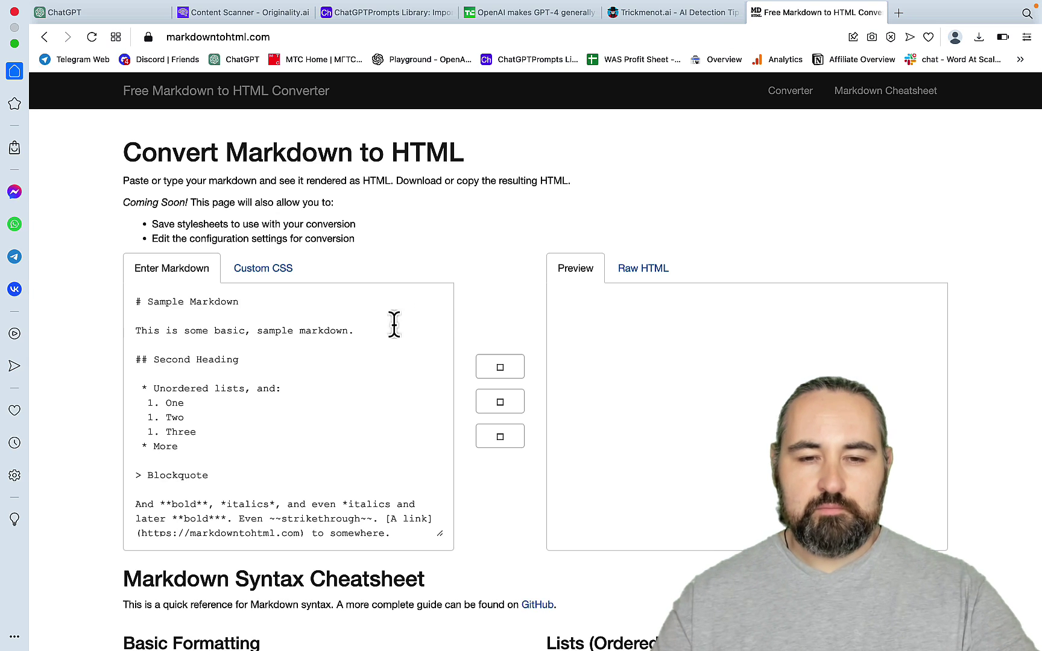
{"action": "left_click", "coordinate": [393, 324]}
{"action": "key", "text": "super+a"}
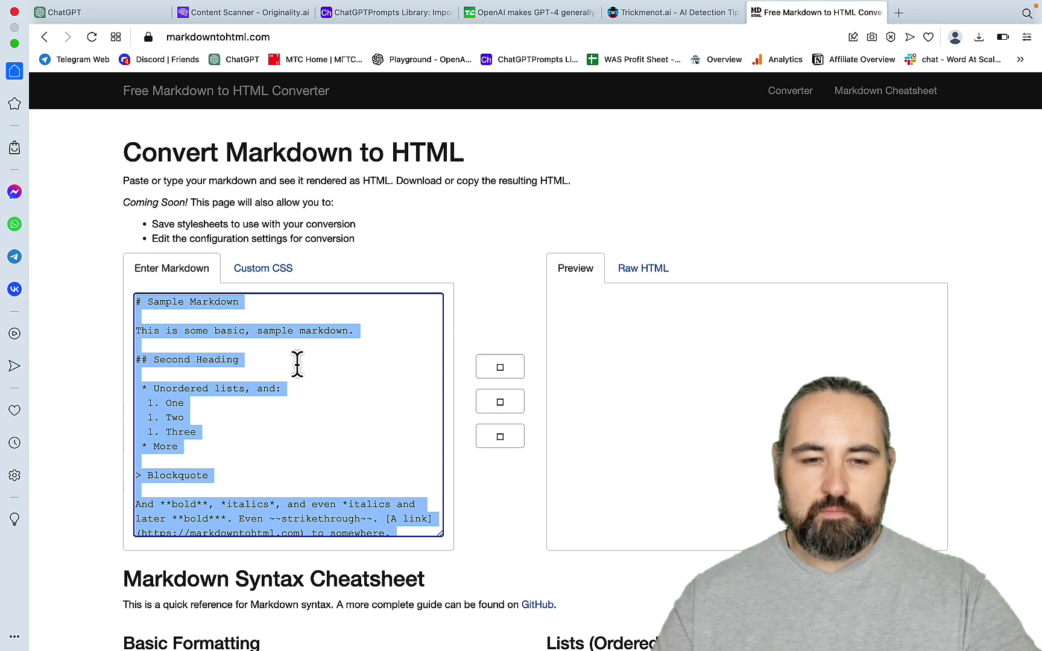
{"action": "key", "text": "super+v"}
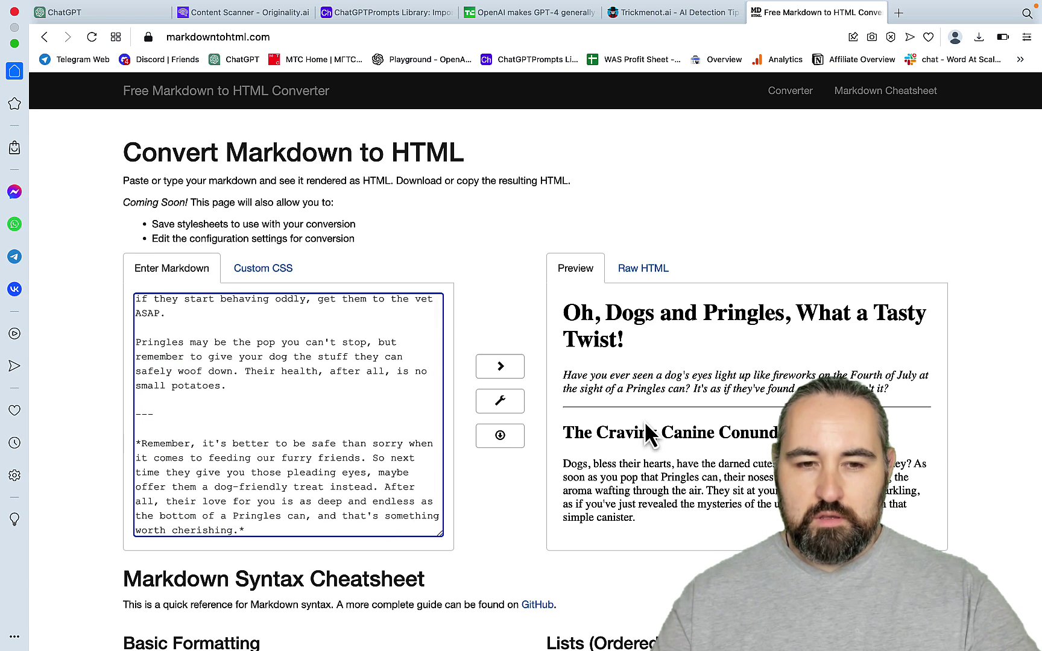
{"action": "scroll", "coordinate": [643, 421], "scroll_direction": "down", "scroll_amount": 10}
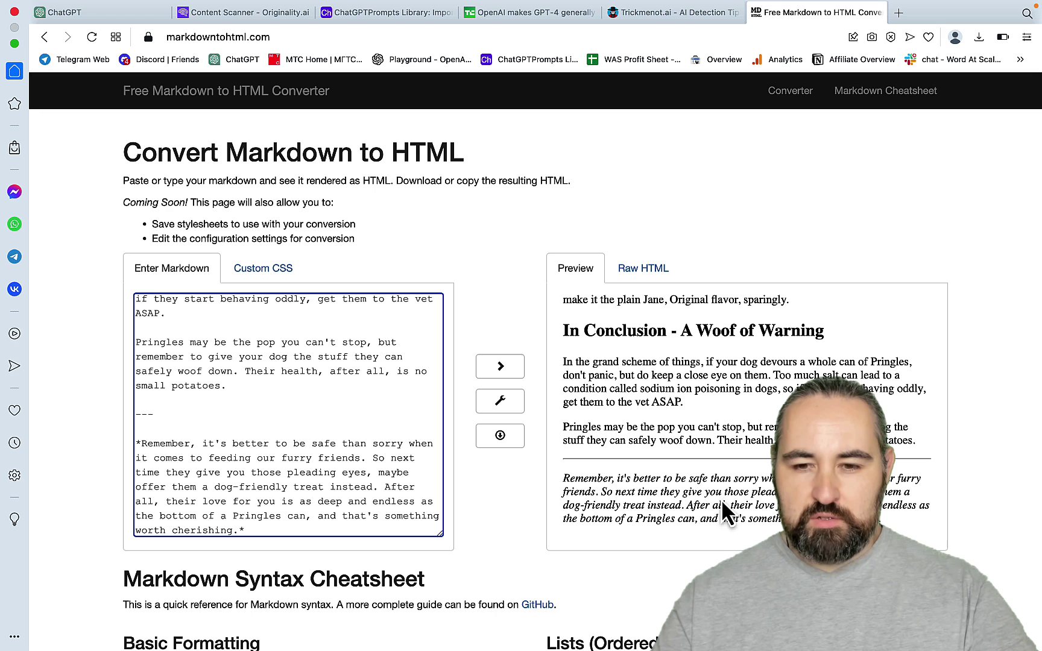
Step: Select the whole rendered preview of the article to copy it as formatted text
{"action": "left_click", "coordinate": [228, 416]}
{"action": "key", "text": "super+a"}
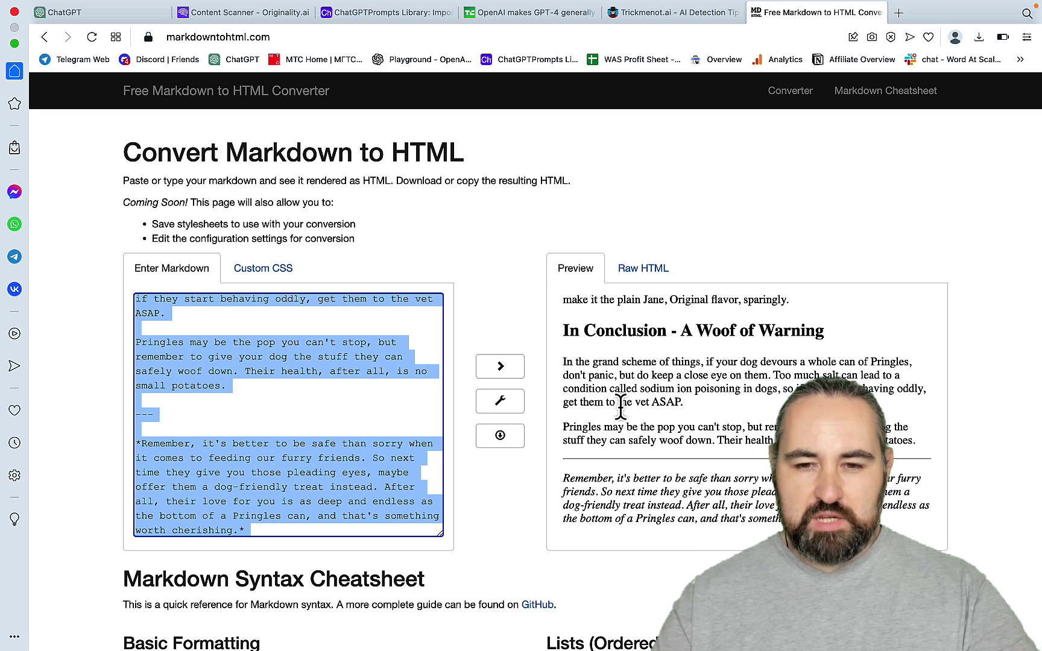
{"action": "left_click", "coordinate": [616, 399]}
{"action": "key", "text": "super+a"}
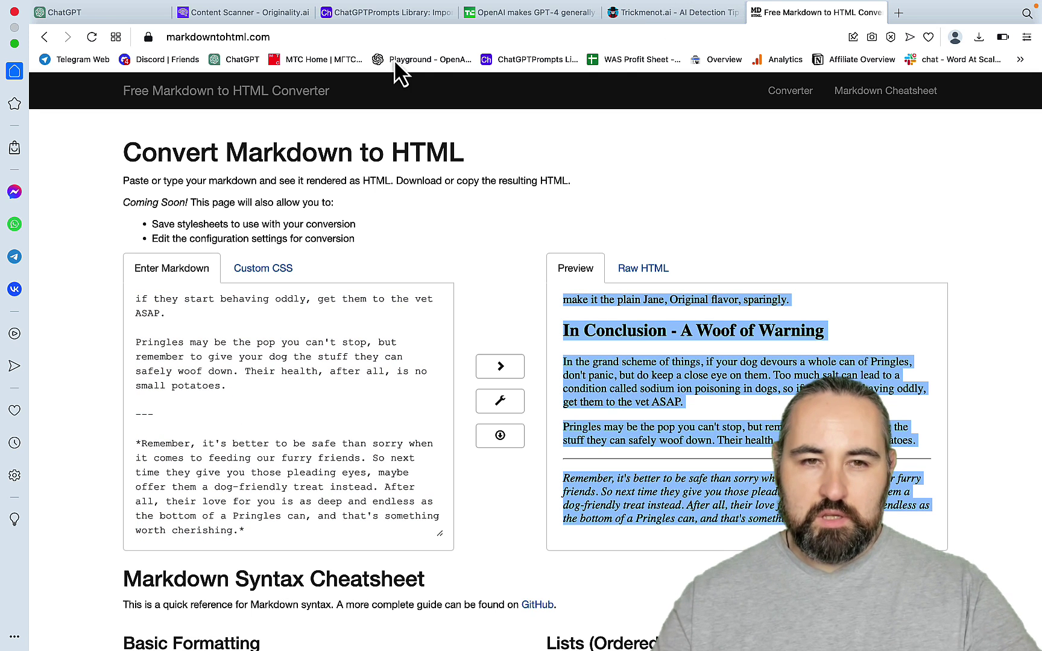
{"action": "left_click", "coordinate": [263, 13]}
Step: Replace the scan text with the formatted 423-word article and scan it: 98% Original, 2% AI
{"action": "left_click", "coordinate": [342, 376]}
{"action": "key", "text": "super+a"}
{"action": "key", "text": "super+v"}
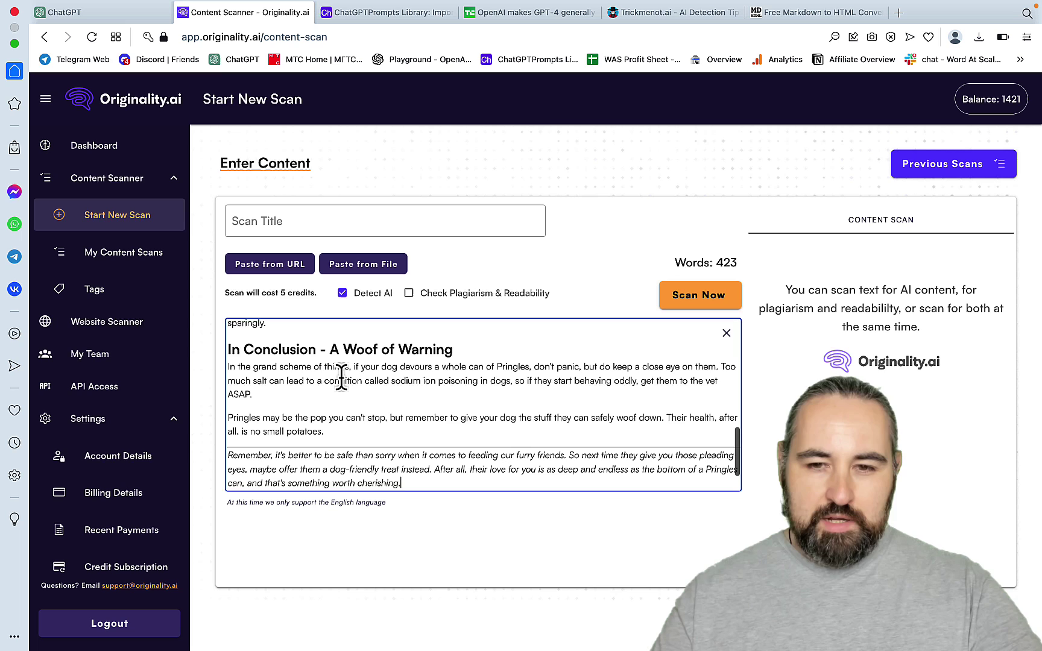
{"action": "left_click", "coordinate": [692, 297]}
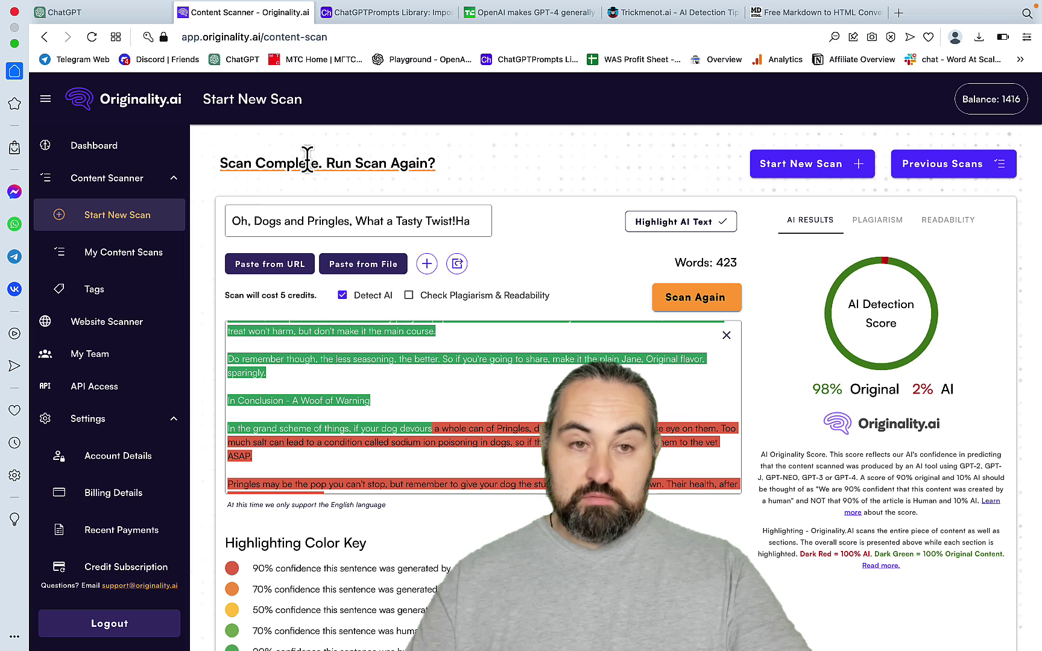
Step: Return to the GPT-4 Pringles chat and review Custom instructions, closing without changes
{"action": "left_click", "coordinate": [142, 17]}
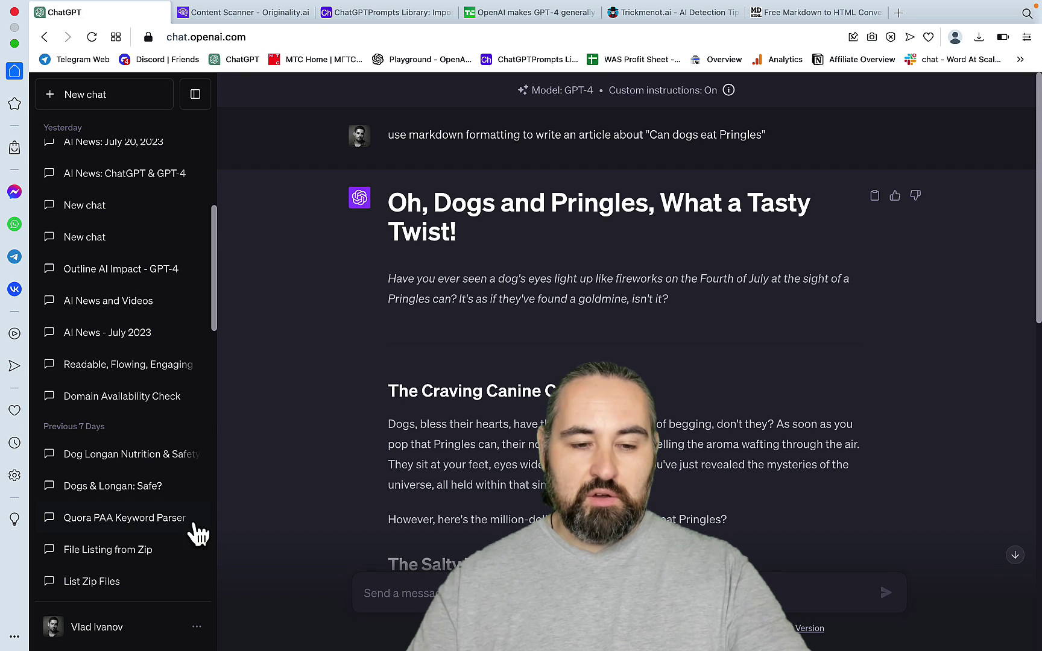
{"action": "left_click", "coordinate": [142, 632]}
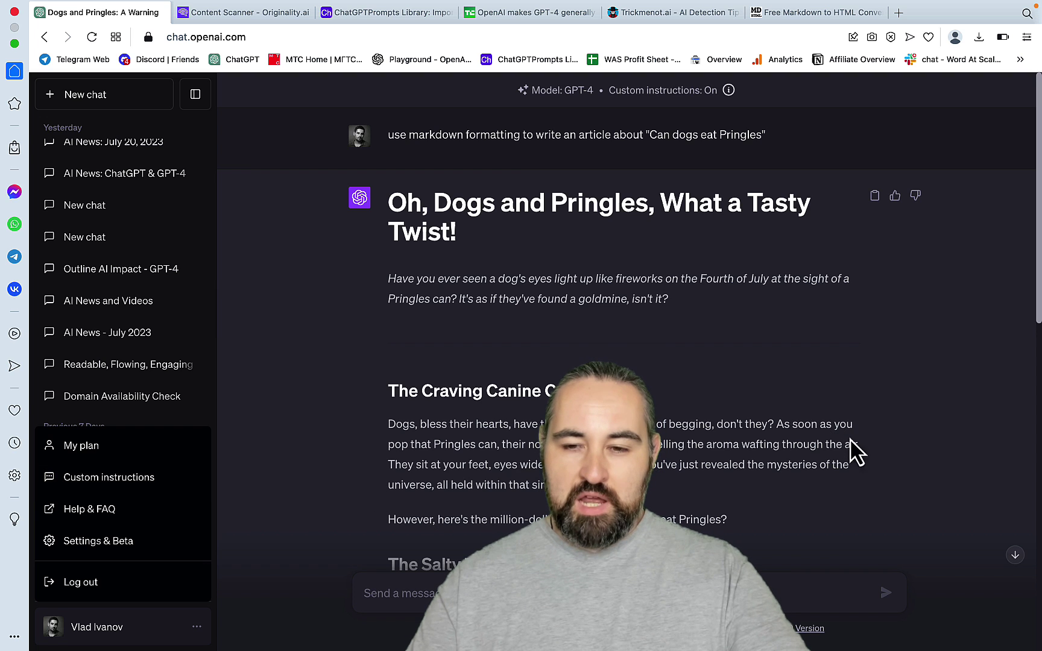
{"action": "left_click", "coordinate": [140, 480]}
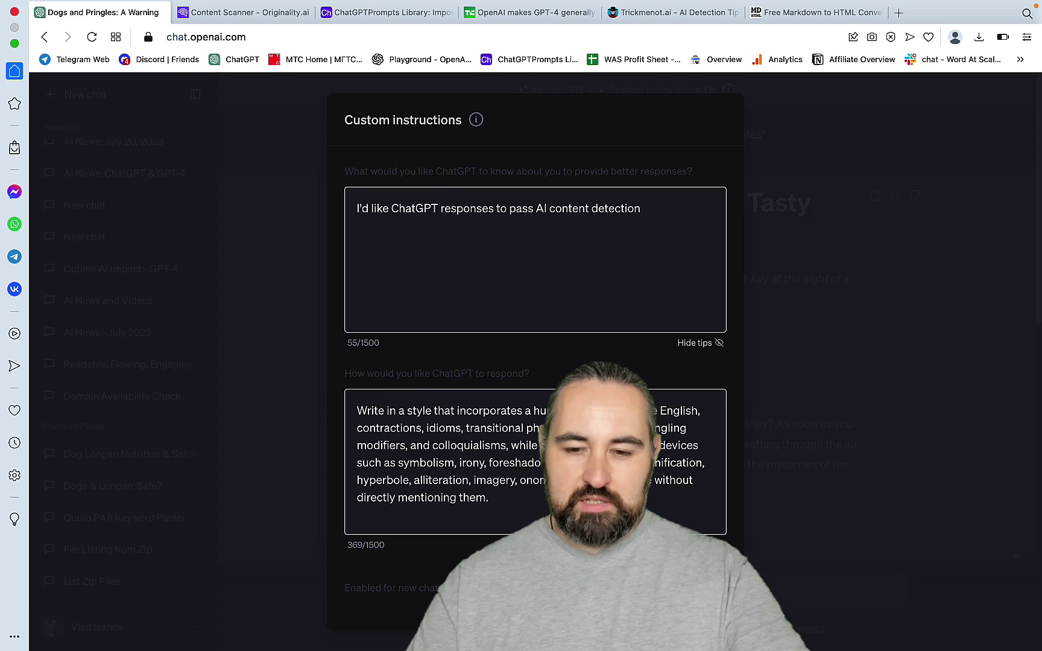
{"action": "key", "text": "Escape"}
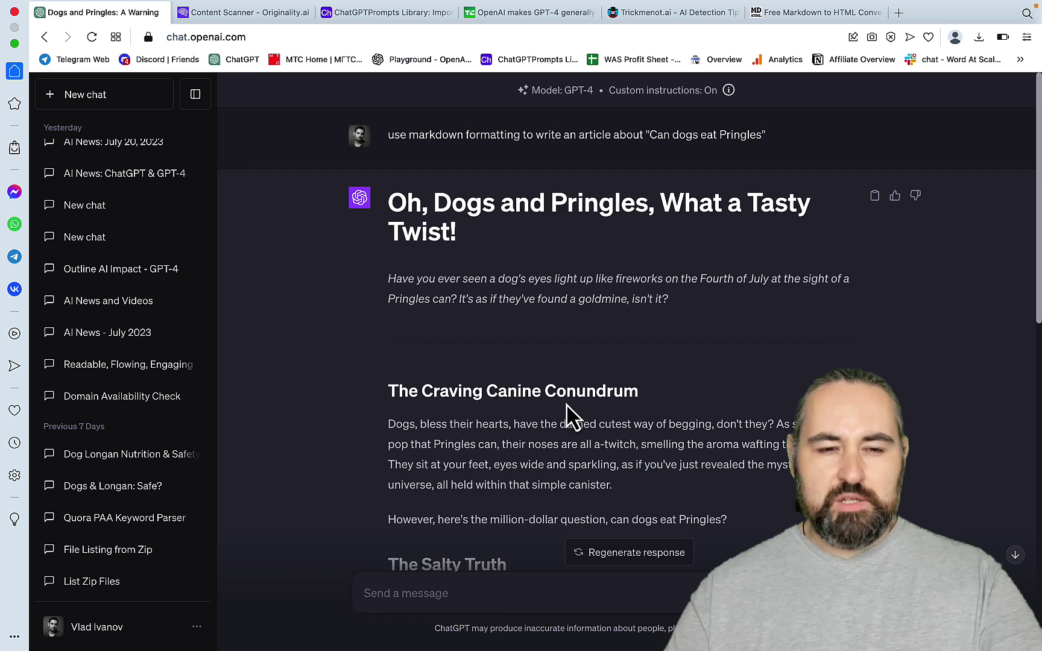
Step: Rewrite the response-style custom instruction to ask for articles in markdown formatting
{"action": "left_click", "coordinate": [134, 633]}
{"action": "left_click", "coordinate": [131, 491]}
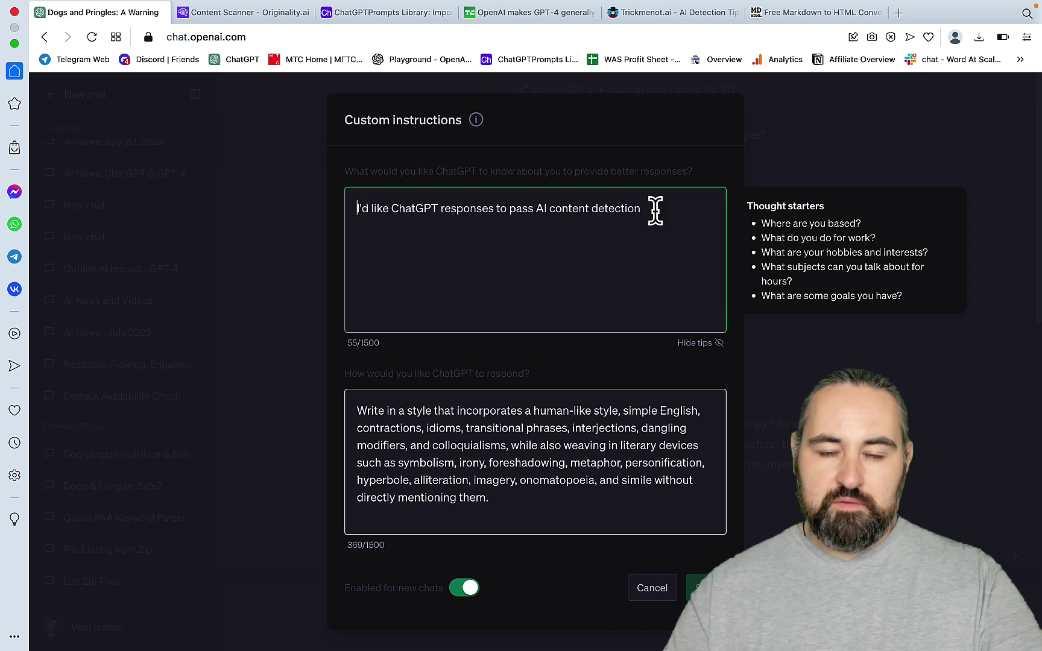
{"action": "left_click_drag", "start_coordinate": [509, 506], "coordinate": [338, 416]}
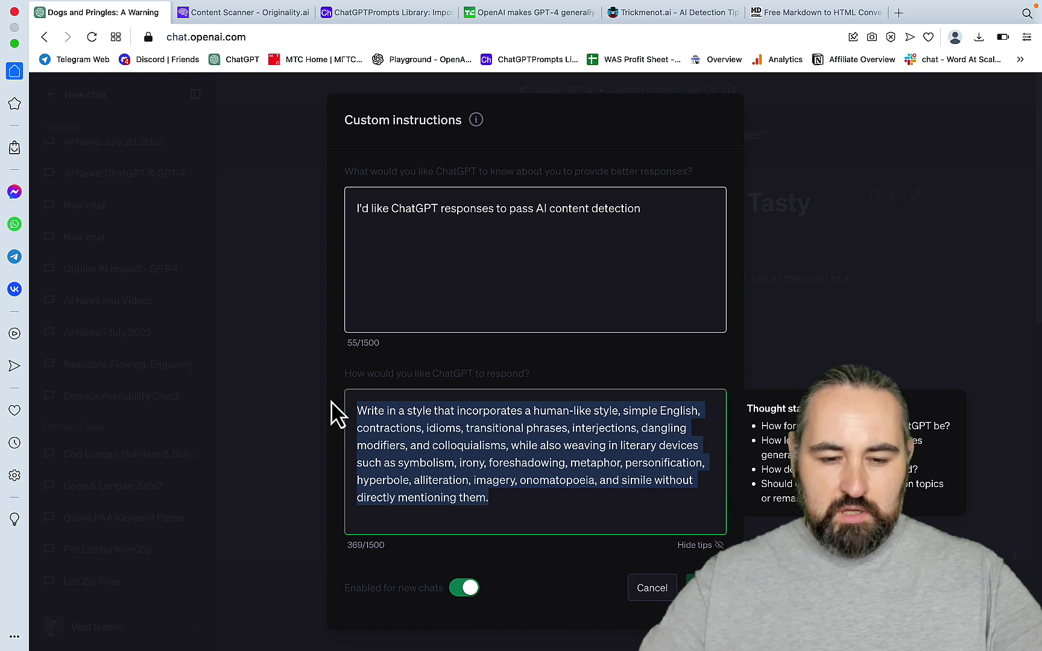
{"action": "type", "text": "al"}
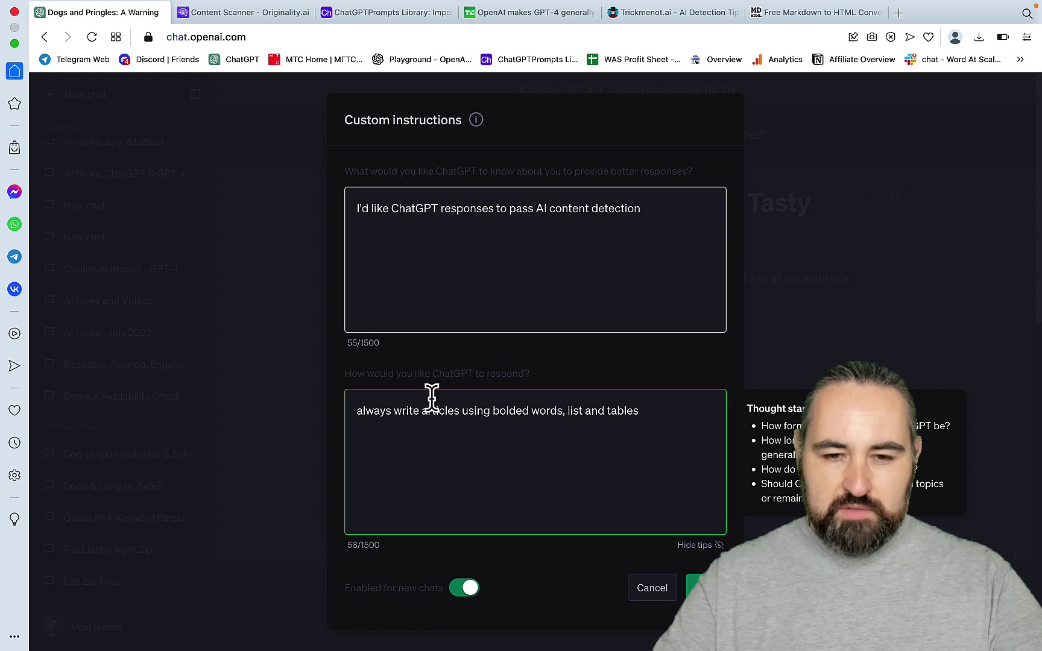
{"action": "left_click", "coordinate": [462, 410]}
{"action": "type", "text": "in markdown "}
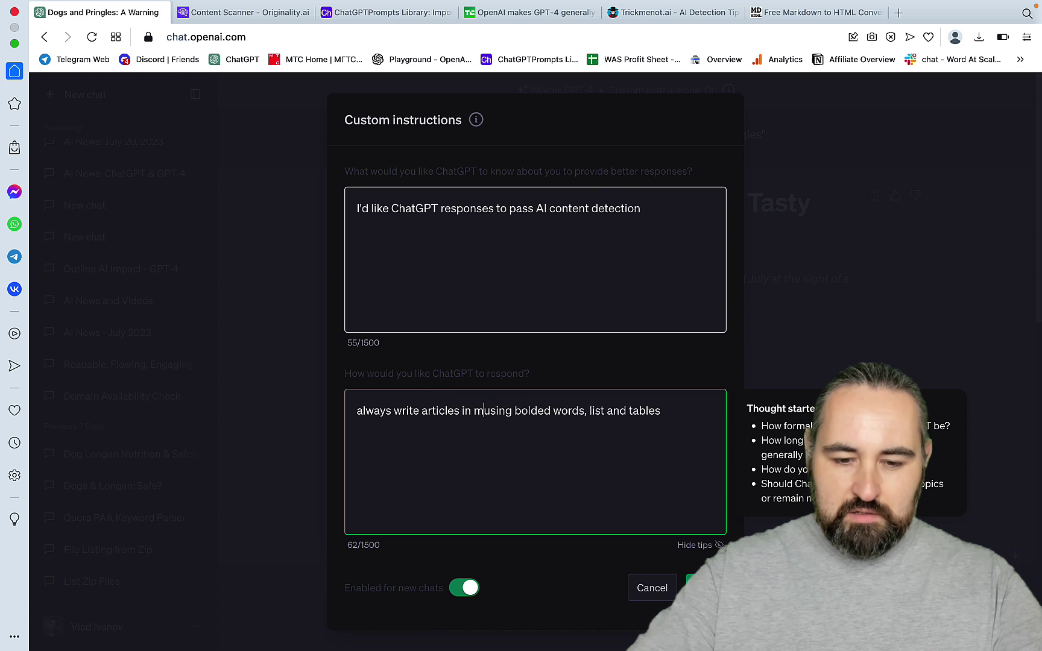
{"action": "type", "text": "formatting"}
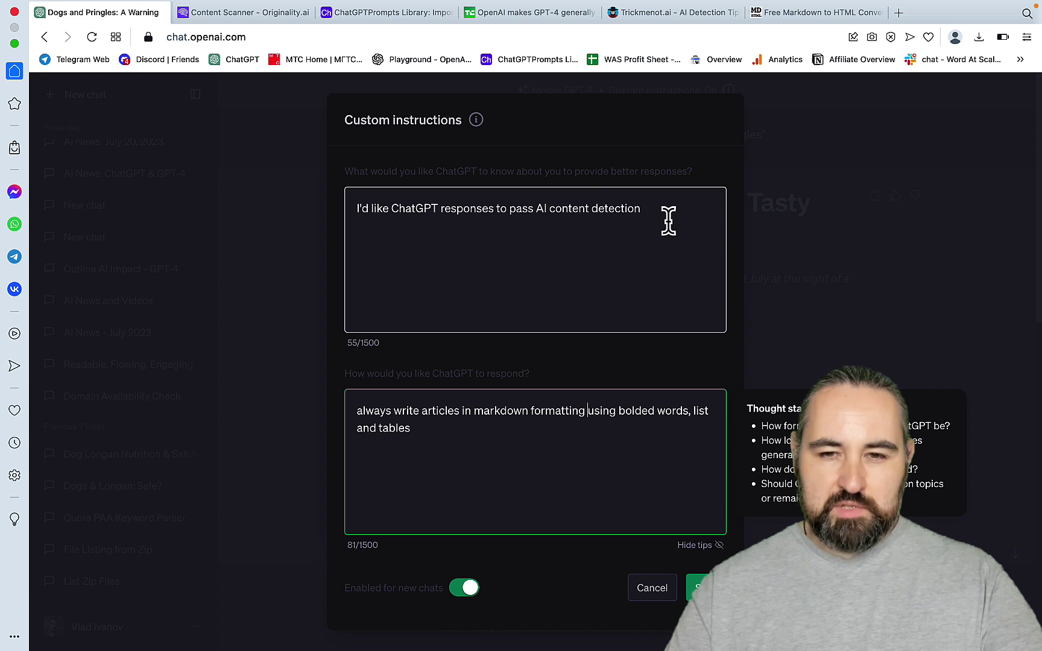
Step: Rewrite the about-you field with the same 'in markdown formatting' phrase and save both instructions
{"action": "left_click_drag", "start_coordinate": [661, 211], "coordinate": [348, 211]}
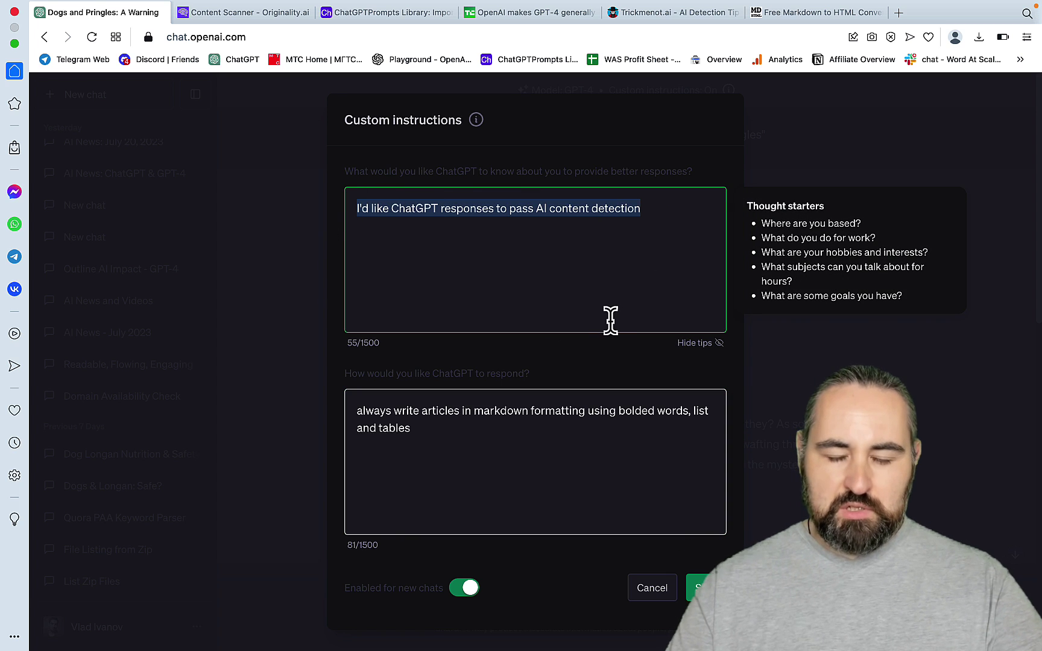
{"action": "type", "text": "I like my articles with"}
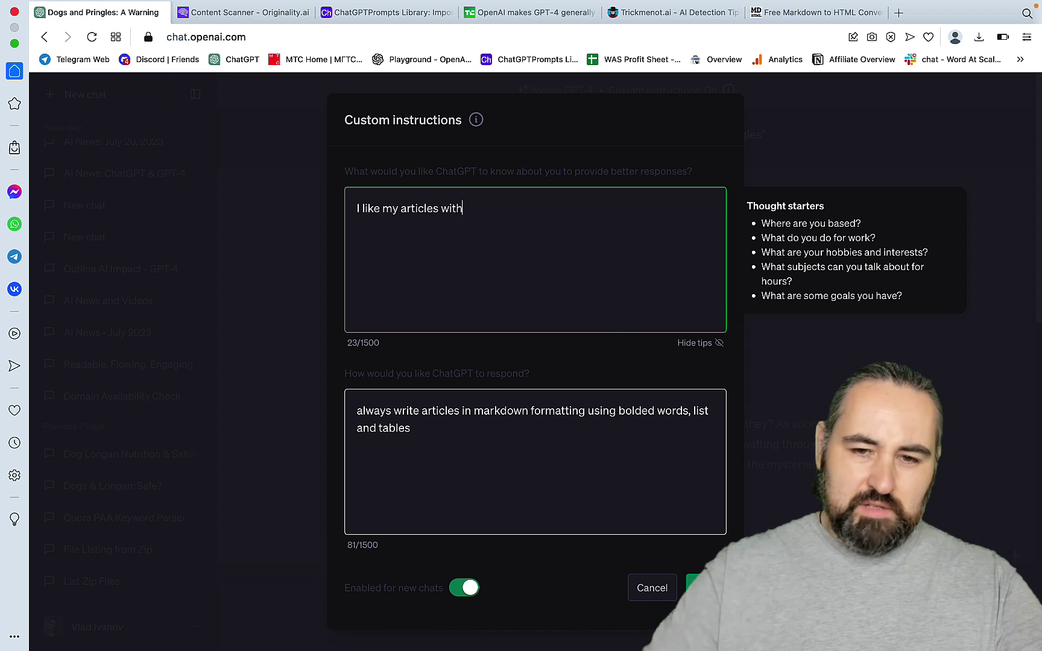
{"action": "left_click_drag", "start_coordinate": [470, 410], "coordinate": [493, 438]}
{"action": "key", "text": "super+c"}
{"action": "left_click", "coordinate": [493, 207]}
{"action": "key", "text": "super+v"}
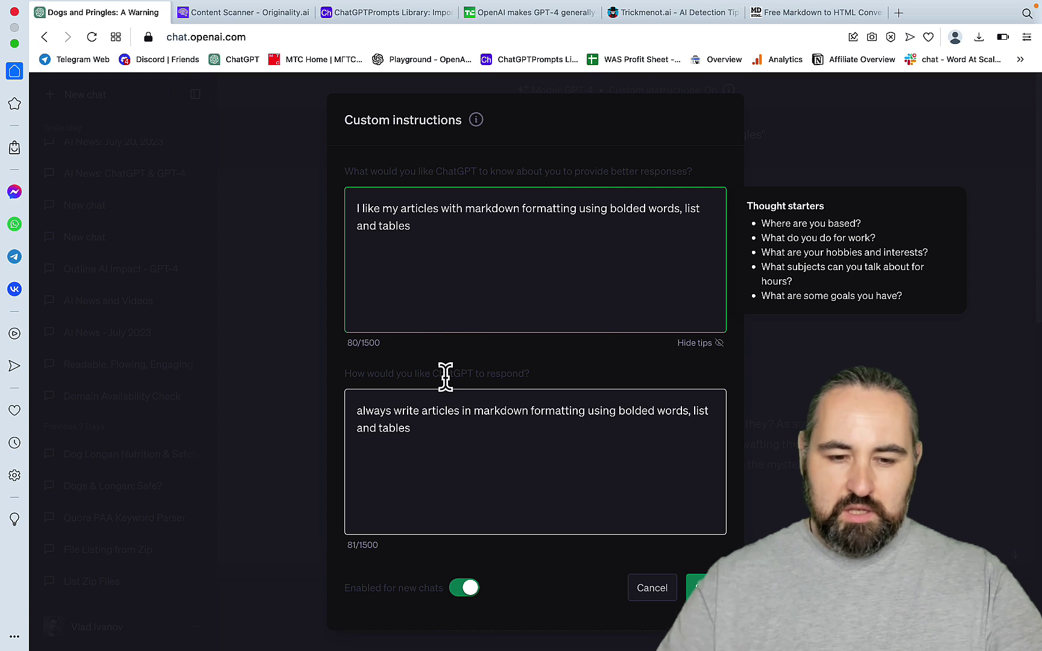
{"action": "left_click", "coordinate": [696, 585]}
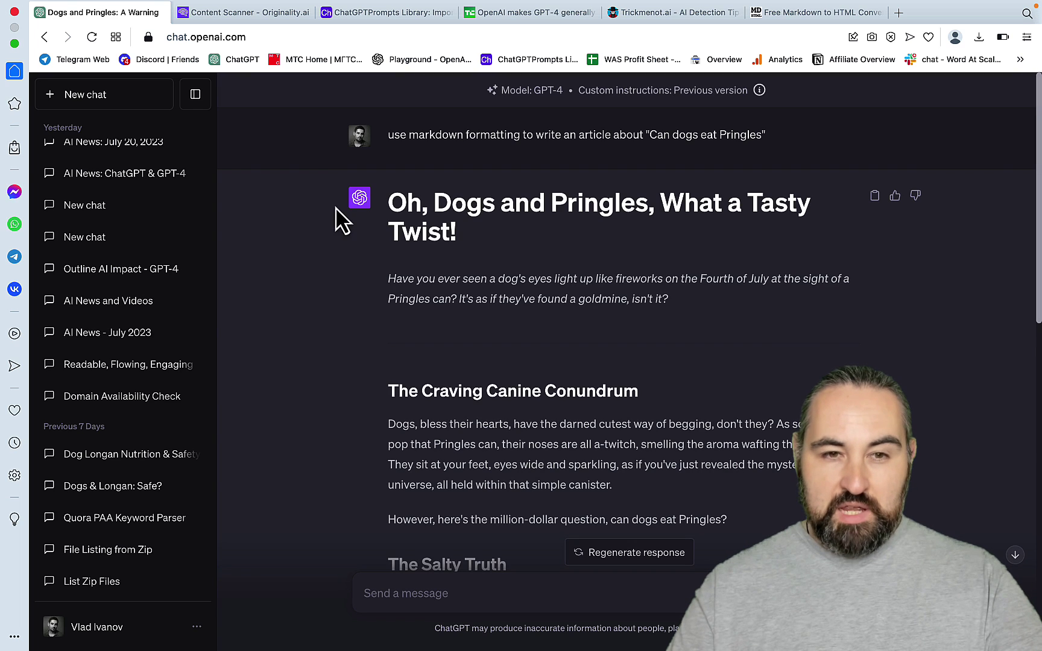
Step: Start a new GPT-4 chat and send the Pringles article request
{"action": "left_click", "coordinate": [127, 98]}
{"action": "left_click", "coordinate": [681, 115]}
{"action": "left_click", "coordinate": [684, 118]}
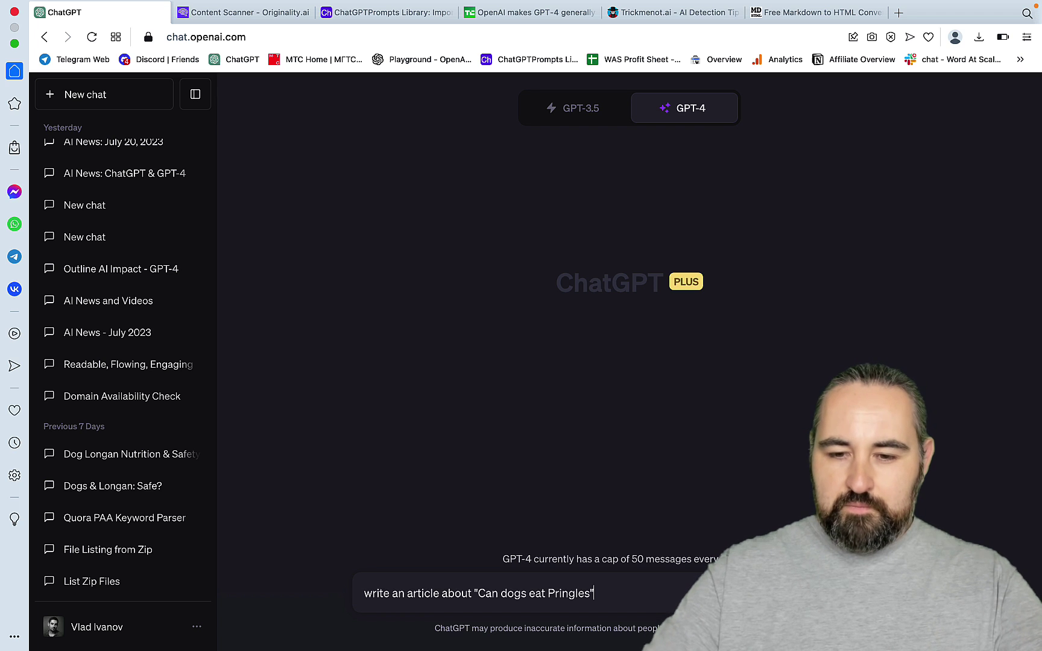
{"action": "key", "text": "Return"}
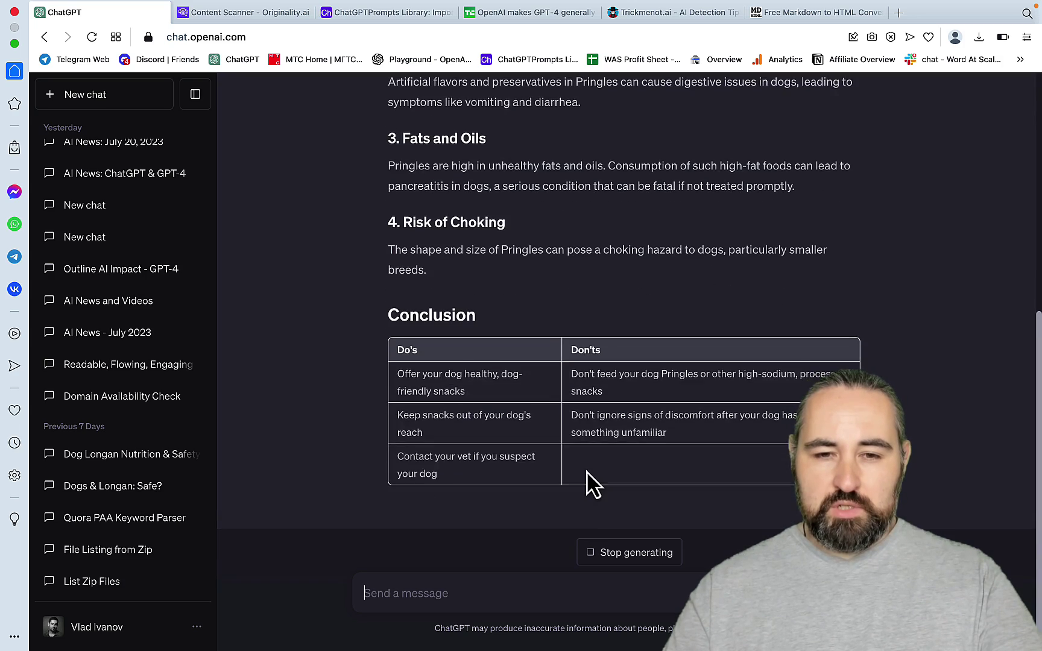
Step: Copy the generated 'Can Dogs Eat Pringles?' article with its Do's/Don'ts table
{"action": "scroll", "coordinate": [651, 396], "scroll_direction": "up", "scroll_amount": 3}
{"action": "scroll", "coordinate": [660, 410], "scroll_direction": "up", "scroll_amount": 5}
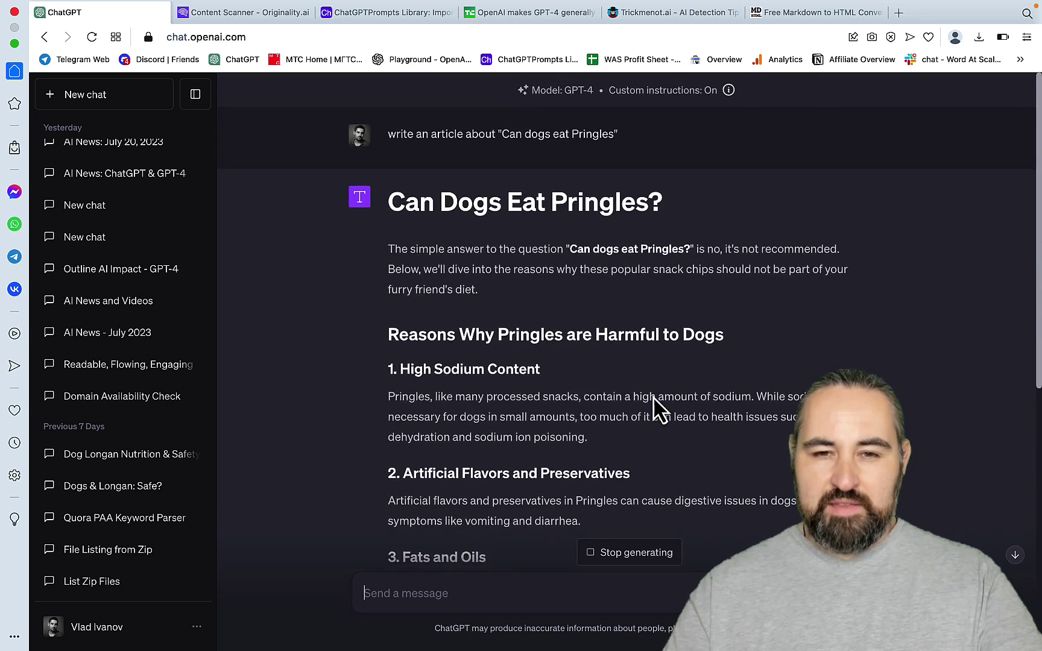
{"action": "scroll", "coordinate": [660, 410], "scroll_direction": "down", "scroll_amount": 8}
{"action": "scroll", "coordinate": [660, 410], "scroll_direction": "up", "scroll_amount": 1}
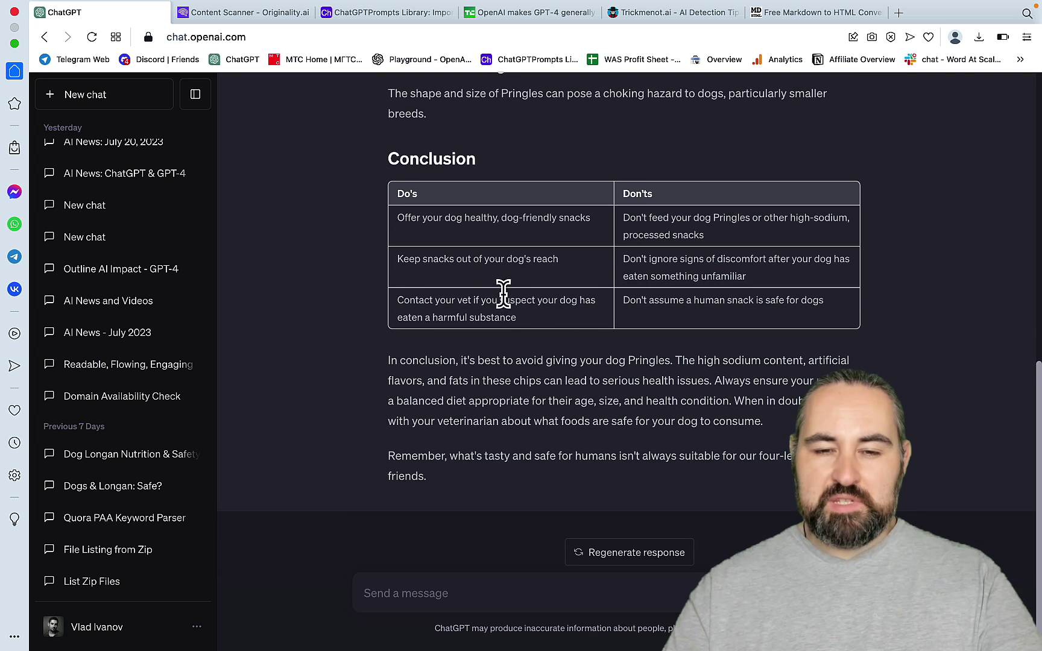
{"action": "scroll", "coordinate": [543, 361], "scroll_direction": "up", "scroll_amount": 15}
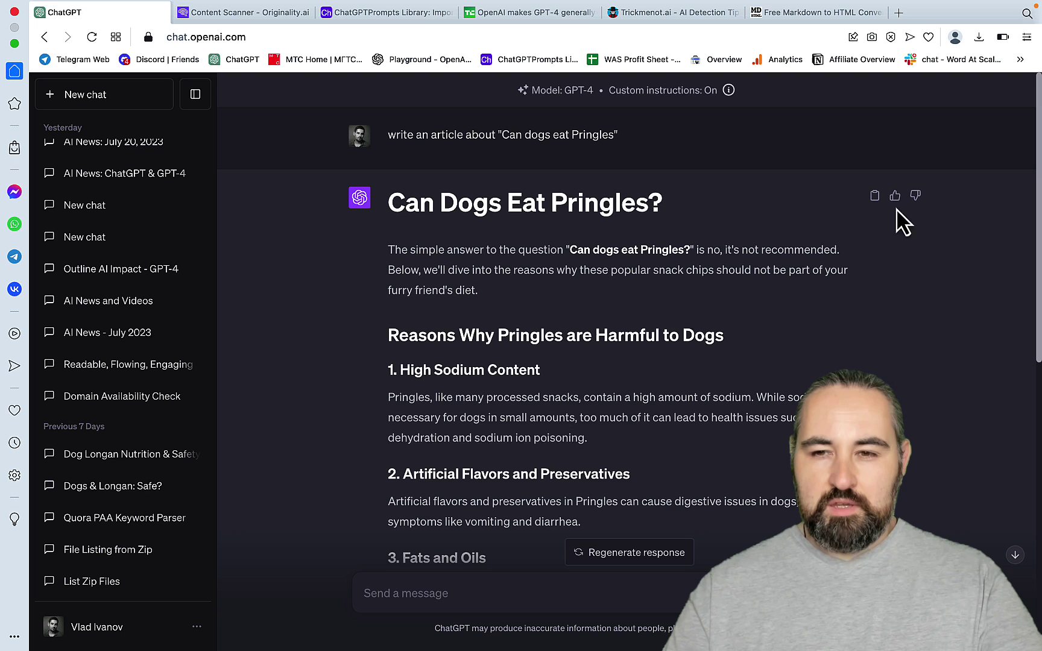
{"action": "right_click", "coordinate": [874, 199]}
{"action": "left_click", "coordinate": [874, 201]}
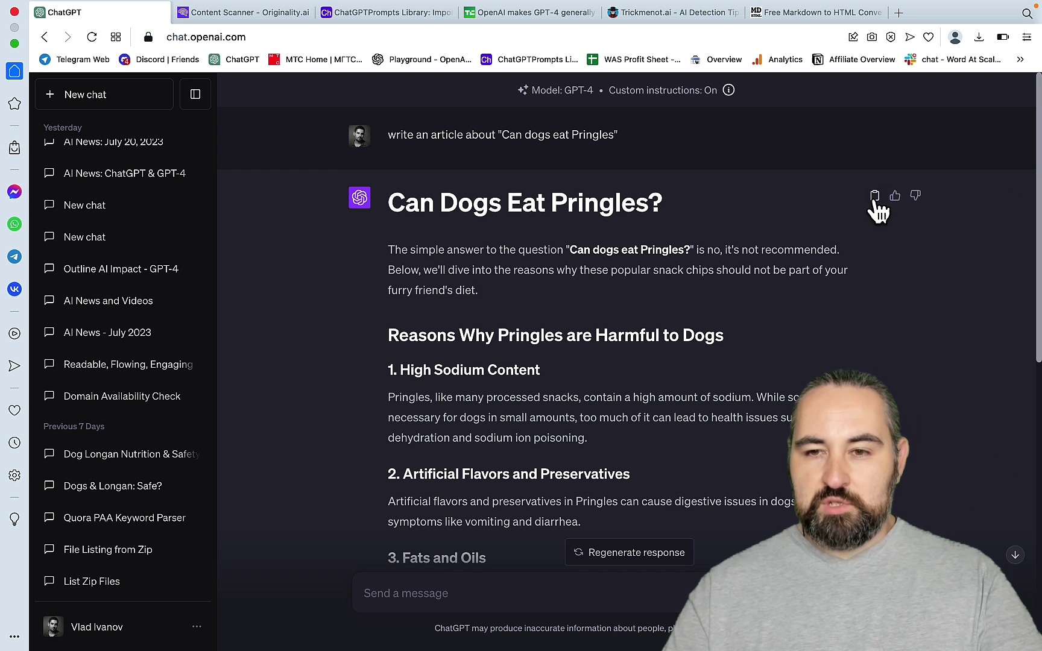
{"action": "left_click", "coordinate": [279, 15]}
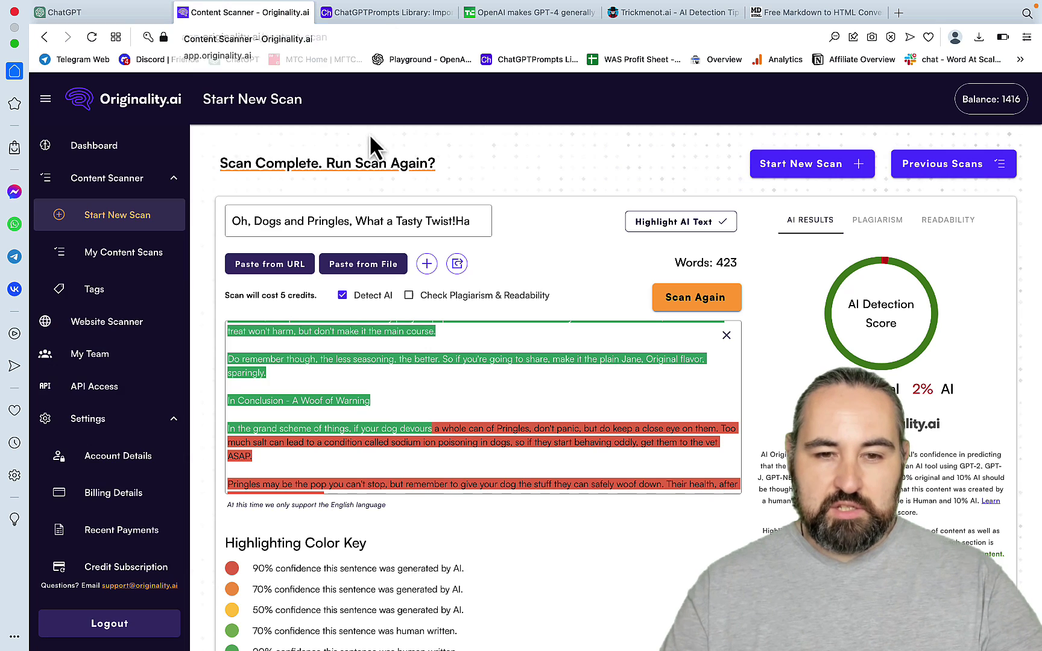
Step: Replace the Originality.ai scan text with the new Pringles article and rescan it
{"action": "key", "text": "ctrl+a"}
{"action": "key", "text": "ctrl+v"}
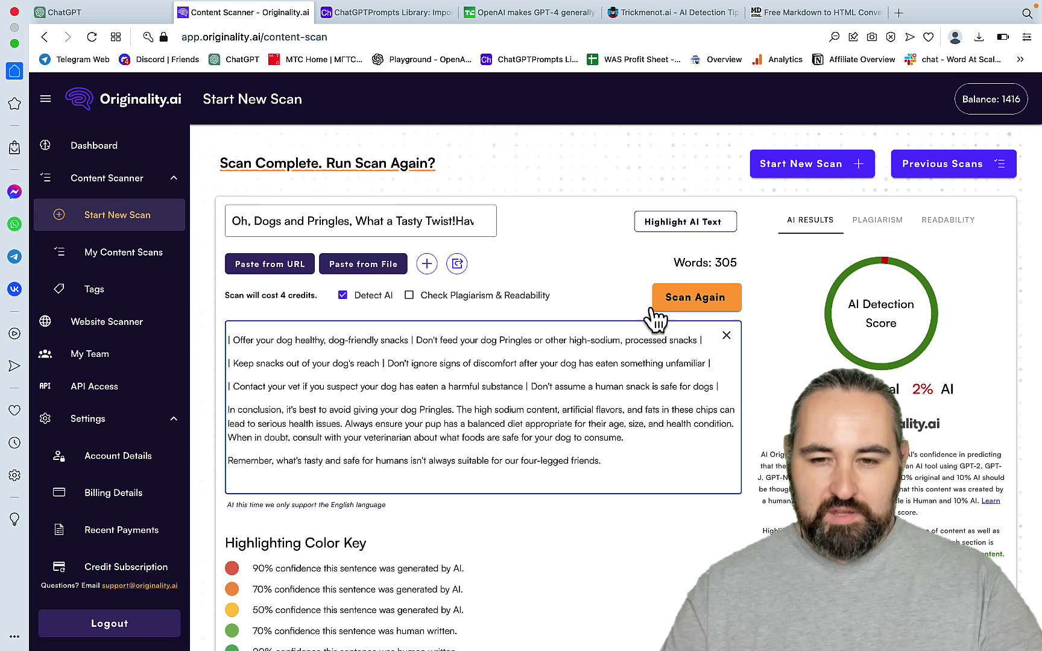
{"action": "left_click", "coordinate": [697, 298]}
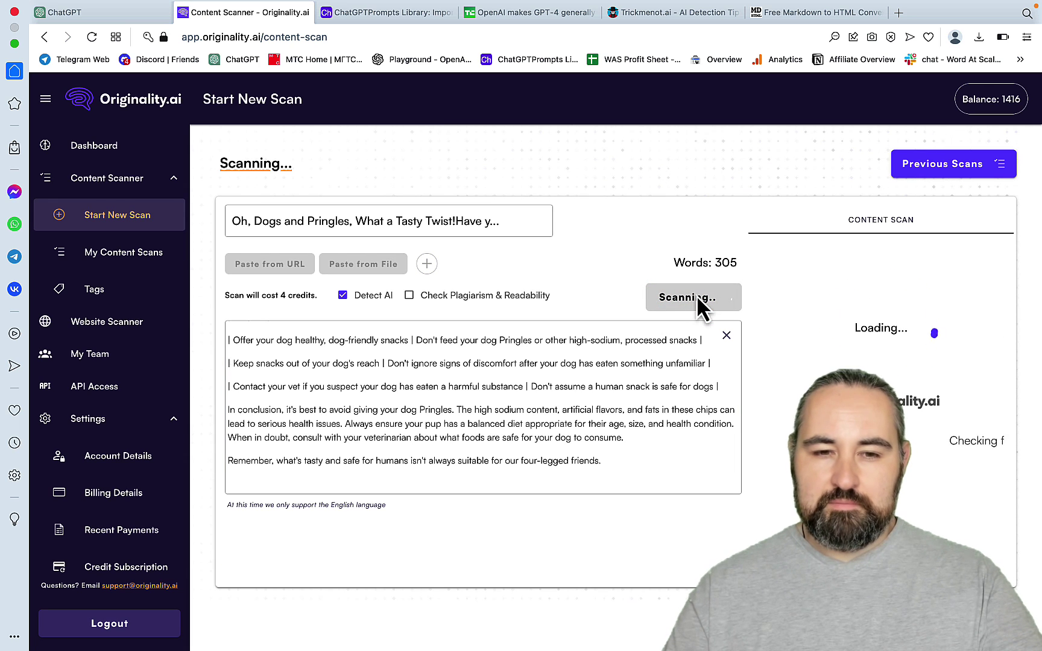
Step: Paste the article's markdown into the markdown converter and select the rendered preview
{"action": "left_click", "coordinate": [791, 18]}
{"action": "left_click", "coordinate": [385, 331]}
{"action": "key", "text": "ctrl+a"}
{"action": "key", "text": "ctrl+v"}
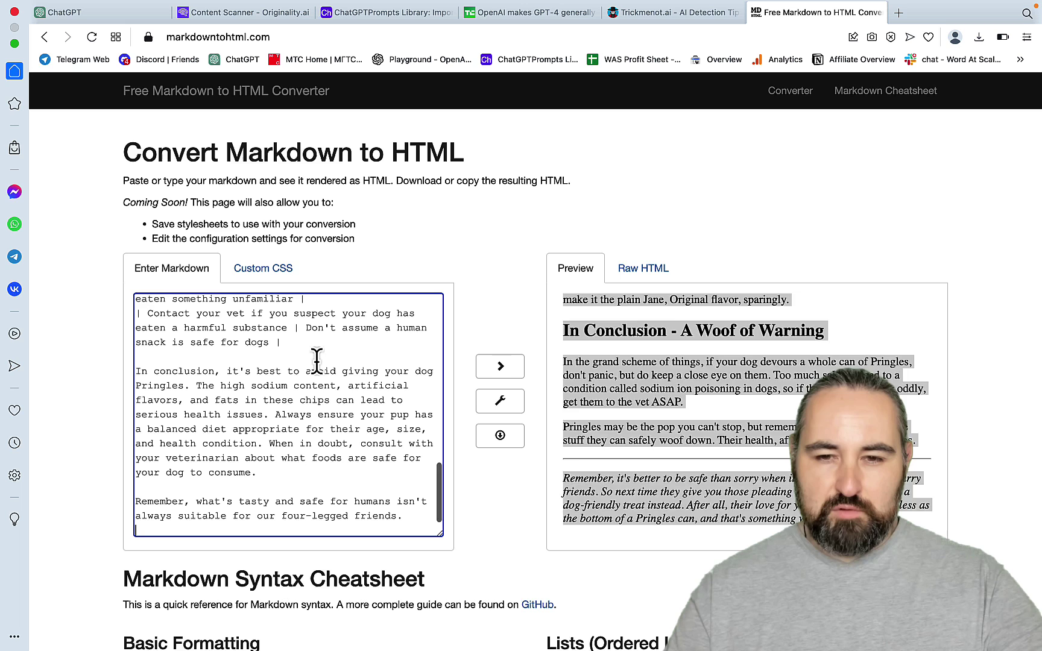
{"action": "left_click", "coordinate": [578, 381]}
{"action": "key", "text": "ctrl+a"}
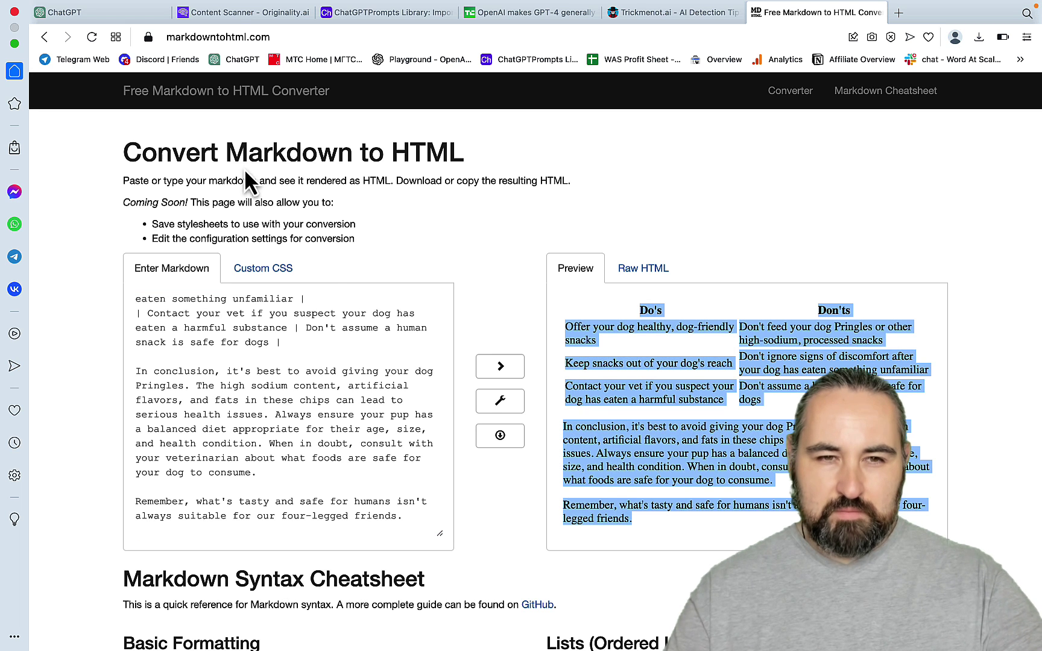
Step: Rescan the formatted 277-word article in Originality.ai, scoring 100% AI, then return to ChatGPT
{"action": "left_click", "coordinate": [241, 12]}
{"action": "left_click", "coordinate": [388, 395]}
{"action": "key", "text": "ctrl+a"}
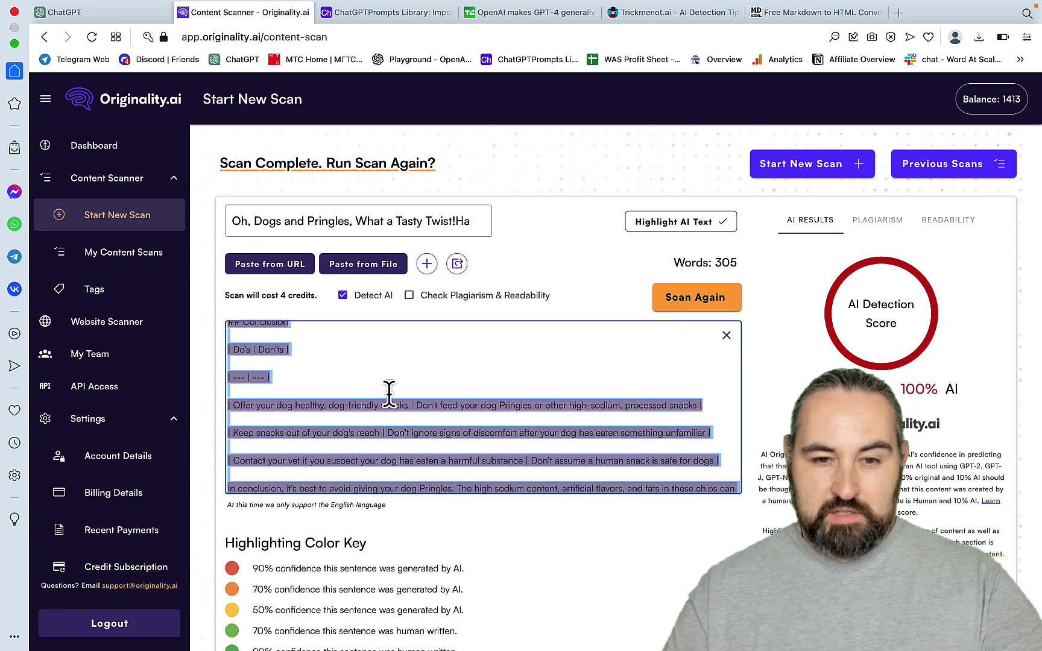
{"action": "key", "text": "ctrl+v"}
{"action": "left_click", "coordinate": [683, 301]}
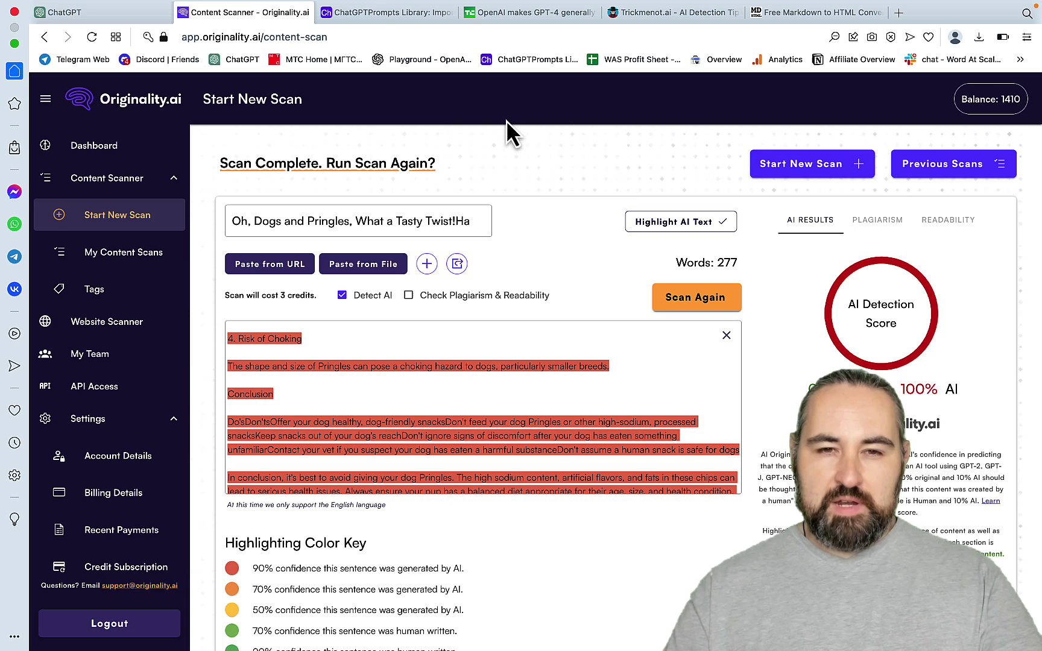
{"action": "key", "text": "ctrl+shift+Tab"}
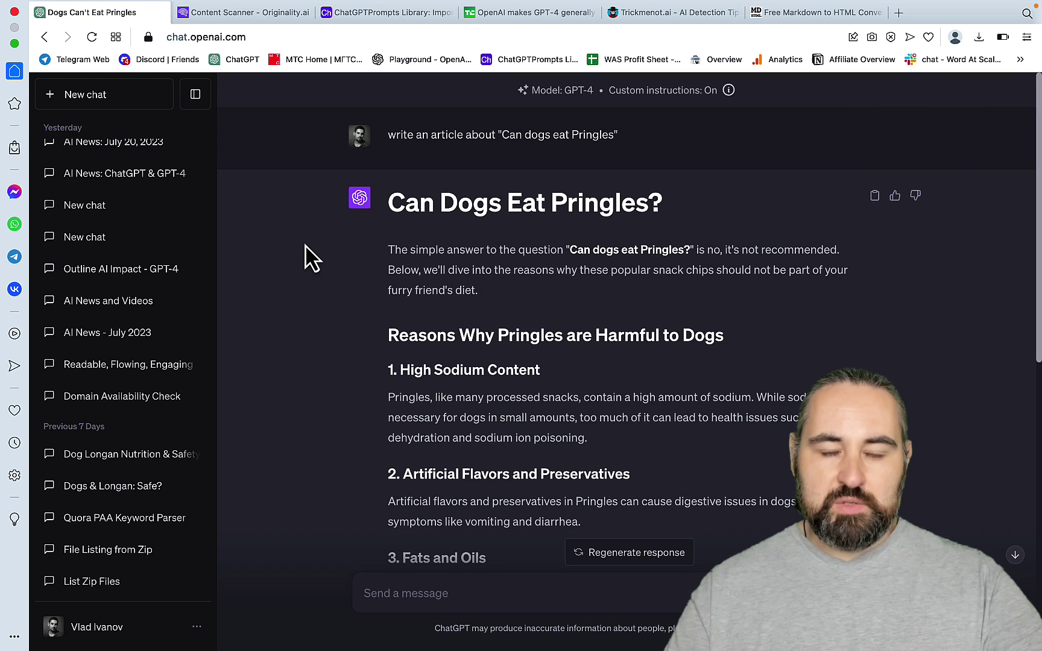
Step: Leave custom instructions unchanged, start a GPT-4 chat, and paste the tone, voice, vocabulary and syntax analysis prompt
{"action": "scroll", "coordinate": [123, 539], "scroll_direction": "down", "scroll_amount": 5}
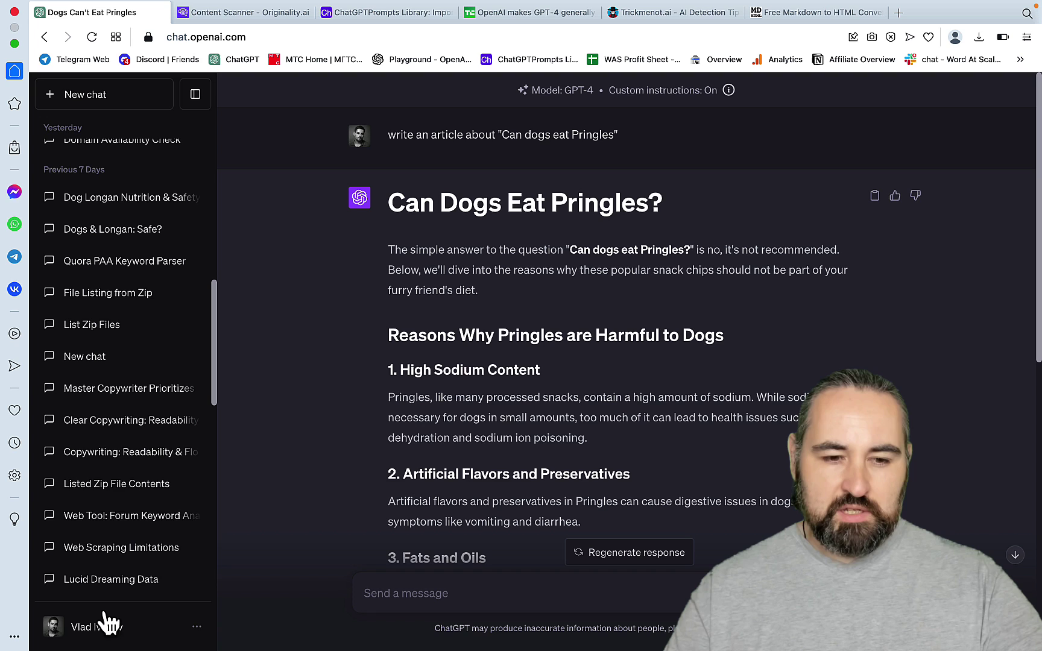
{"action": "left_click", "coordinate": [103, 630]}
{"action": "left_click", "coordinate": [110, 477]}
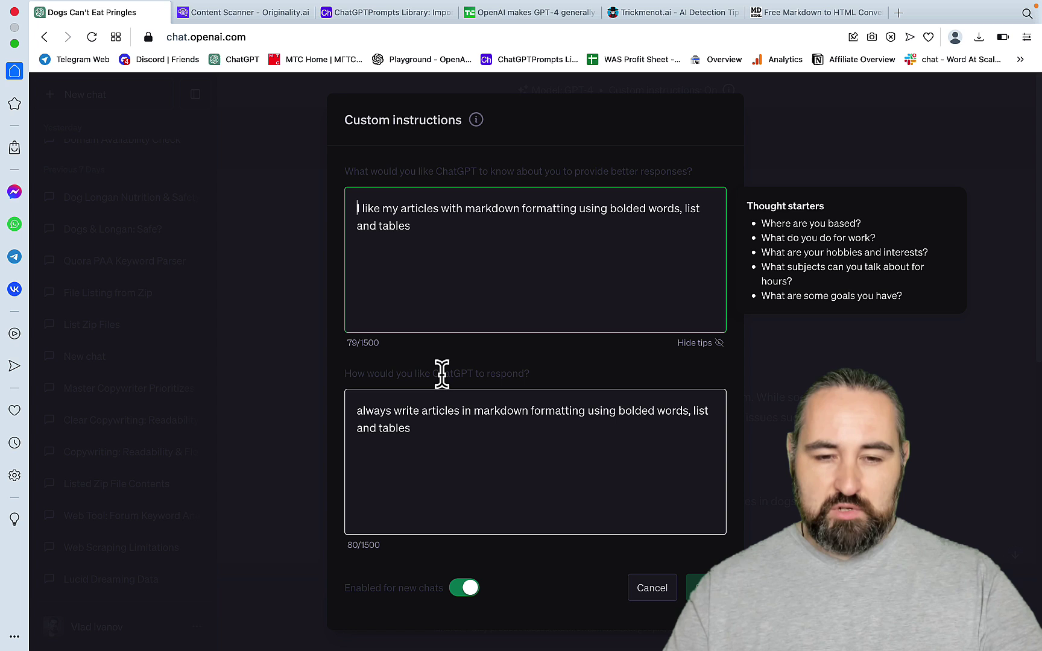
{"action": "left_click", "coordinate": [662, 590]}
{"action": "left_click", "coordinate": [120, 94]}
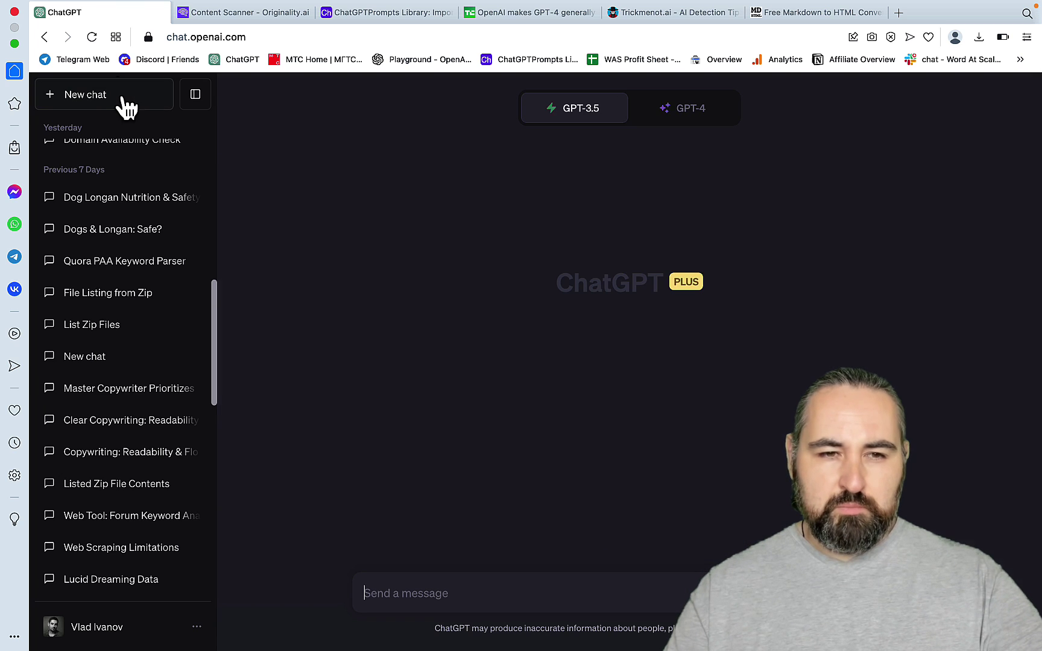
{"action": "left_click", "coordinate": [705, 111]}
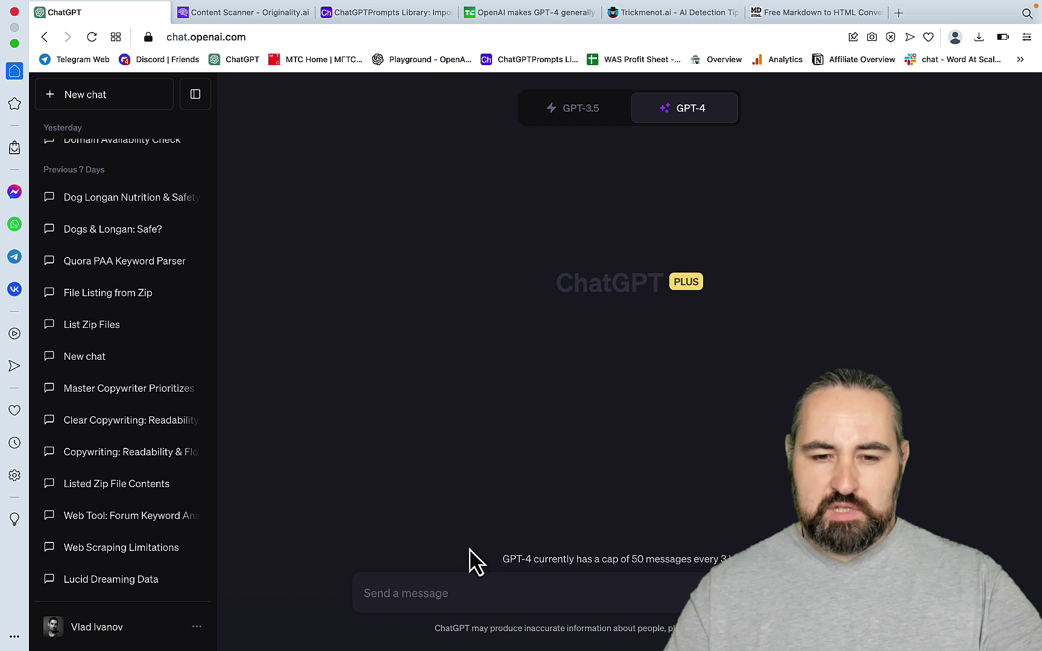
{"action": "key", "text": "super+v"}
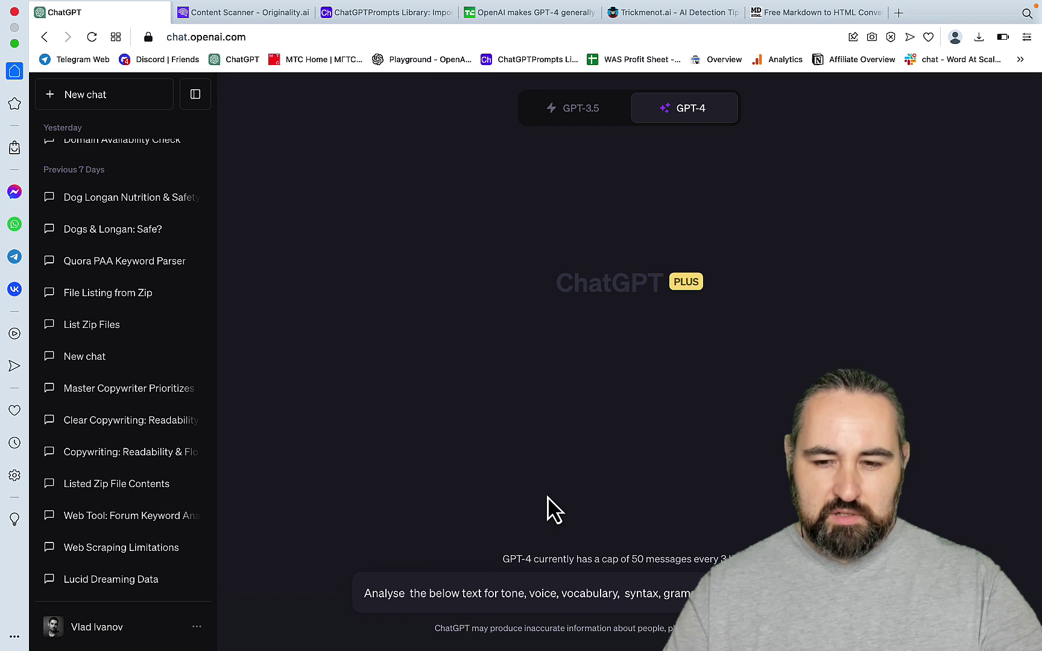
Step: Select the body of the TechCrunch article 'OpenAI makes GPT-4 generally available'
{"action": "left_click", "coordinate": [804, 14]}
{"action": "left_click", "coordinate": [540, 12]}
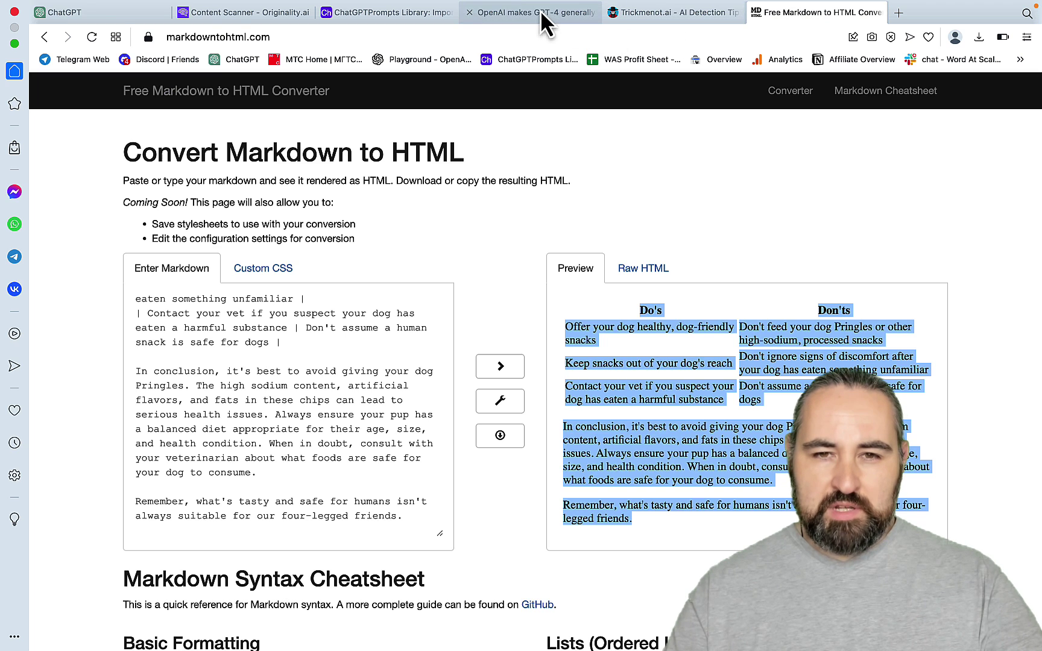
{"action": "scroll", "coordinate": [465, 339], "scroll_direction": "down", "scroll_amount": 3}
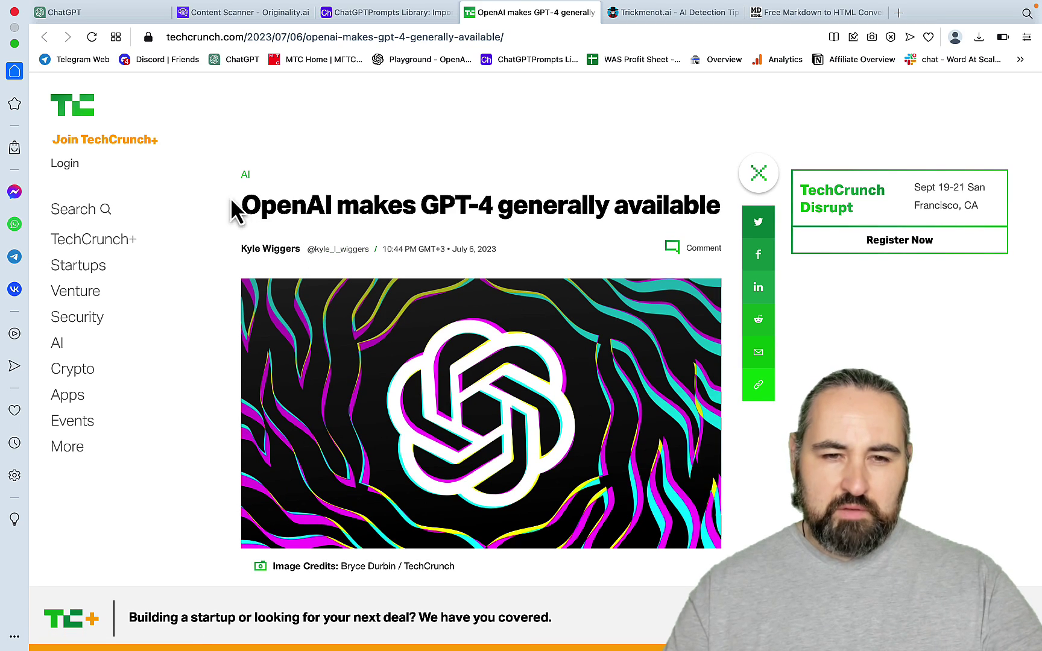
{"action": "left_click_drag", "start_coordinate": [246, 205], "coordinate": [638, 232]}
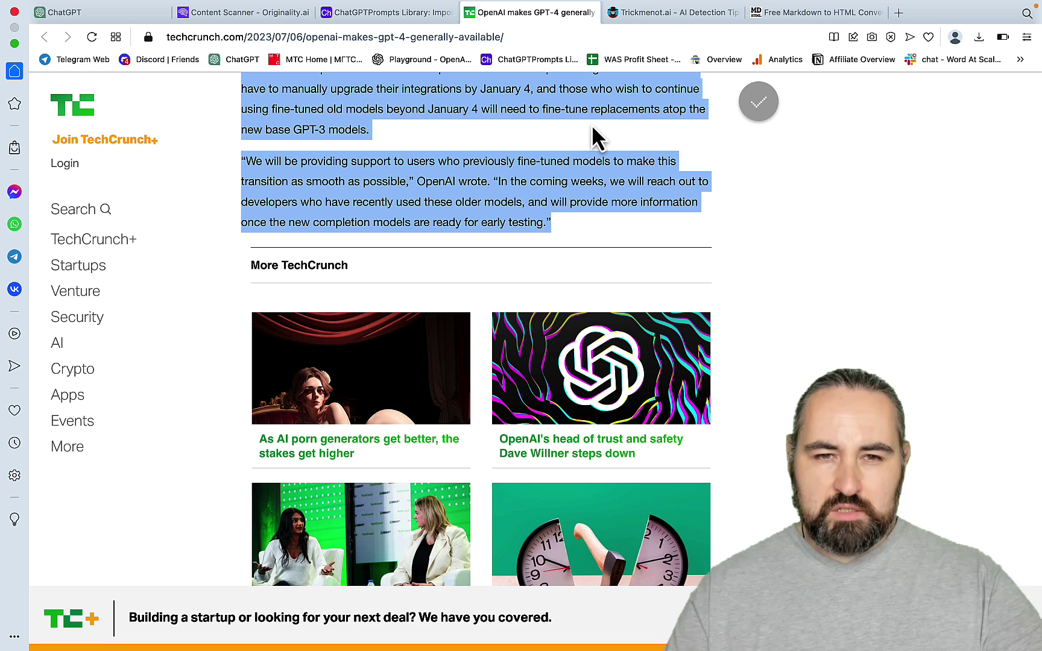
{"action": "left_click", "coordinate": [135, 18]}
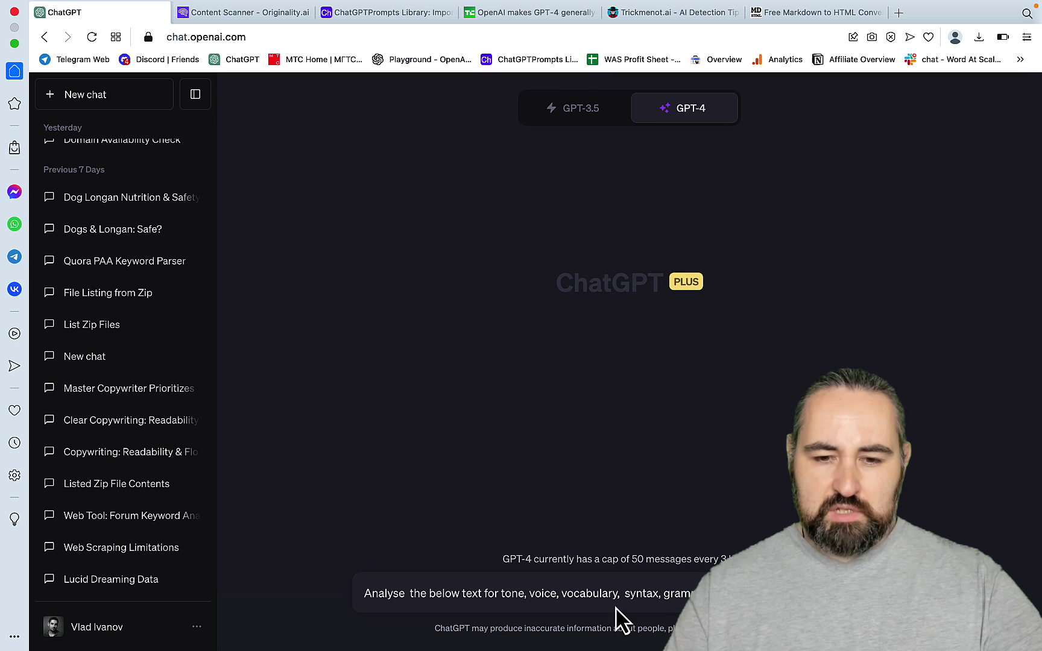
Step: Change the prompt to ask about 'tone of voice', paste the TechCrunch article beneath, and send it
{"action": "left_click", "coordinate": [526, 594]}
{"action": "key", "text": "BackSpace"}
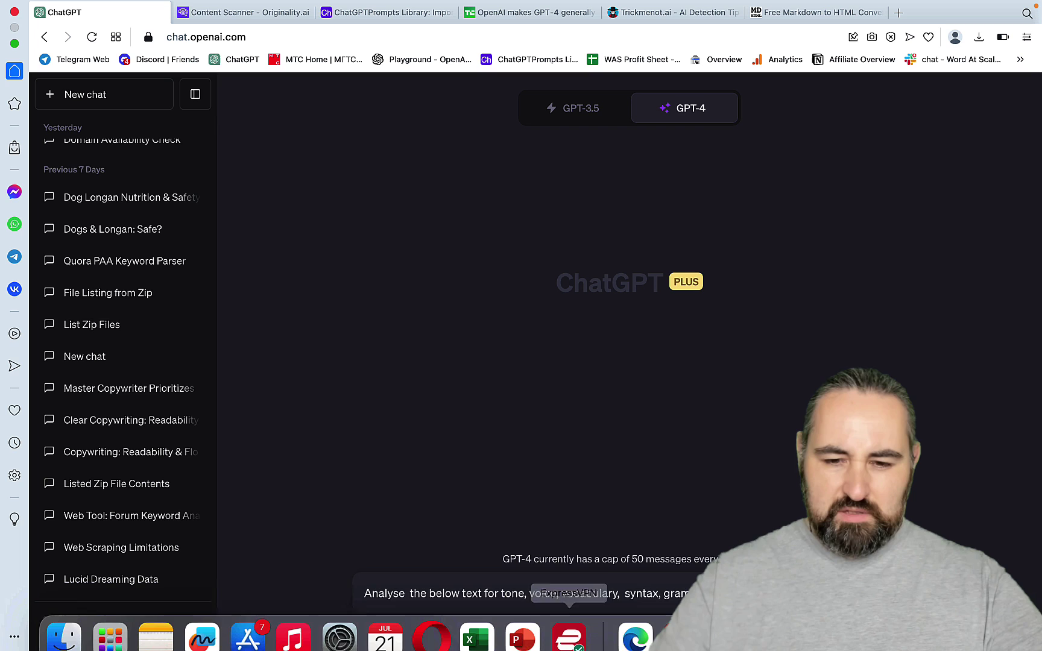
{"action": "type", "text": "of voice"}
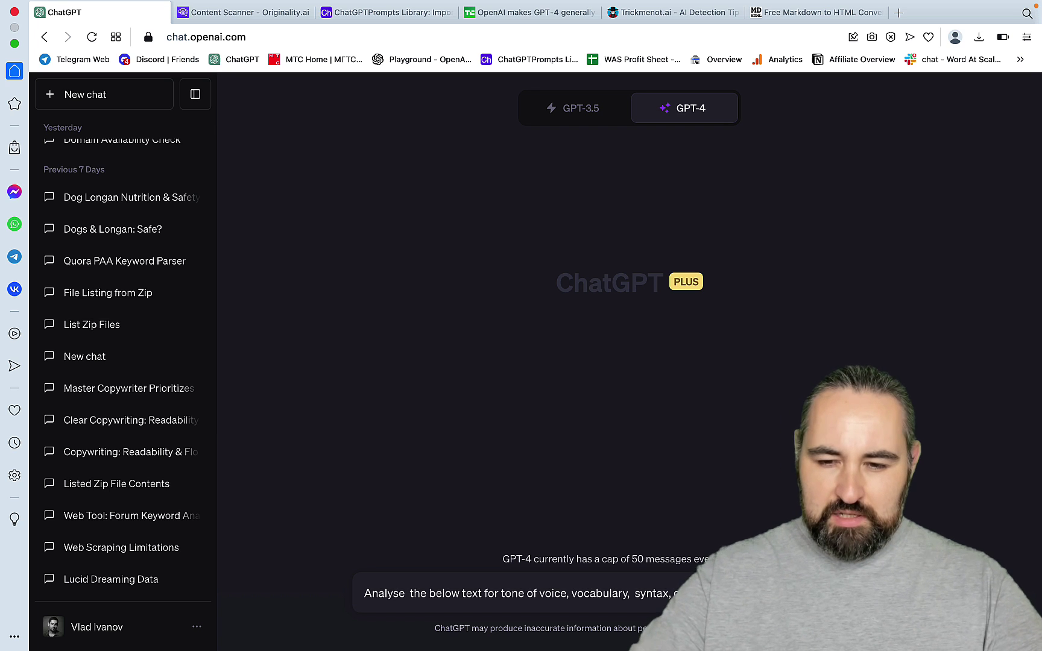
{"action": "key", "text": "super+v"}
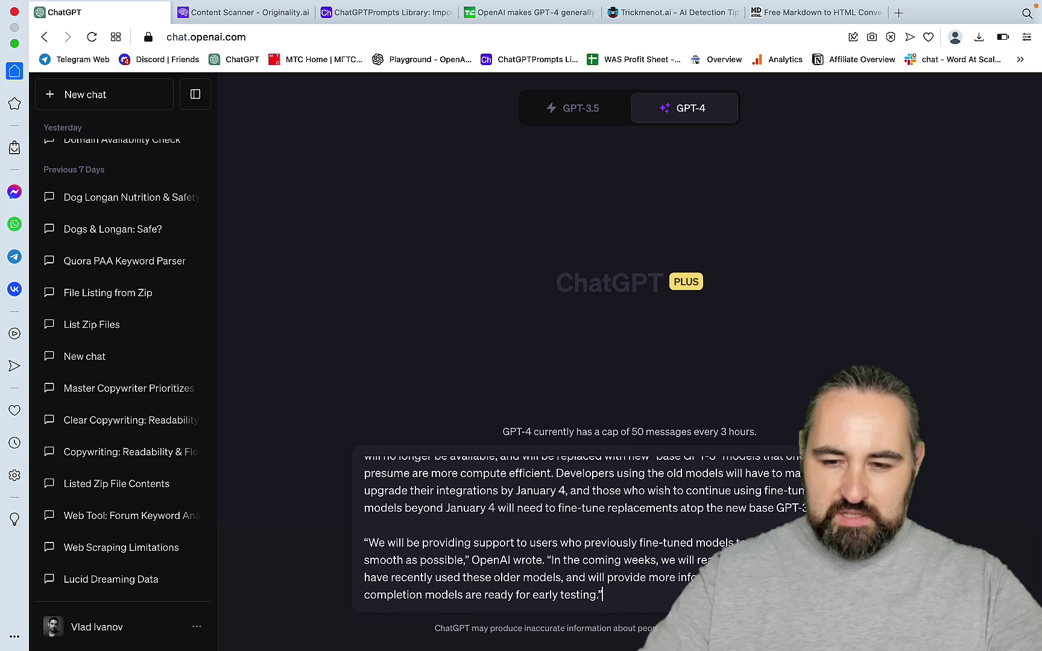
{"action": "key", "text": "Return"}
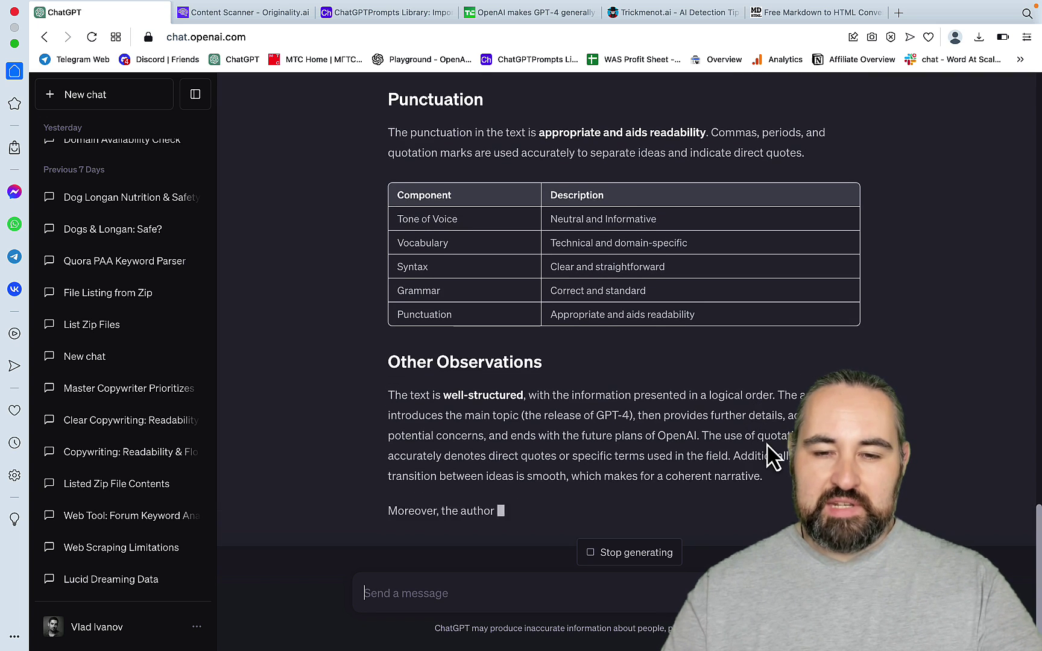
Step: Review GPT-4's finished 'Analysis of the Text' reply and select its Punctuation paragraph
{"action": "scroll", "coordinate": [769, 454], "scroll_direction": "up", "scroll_amount": 15}
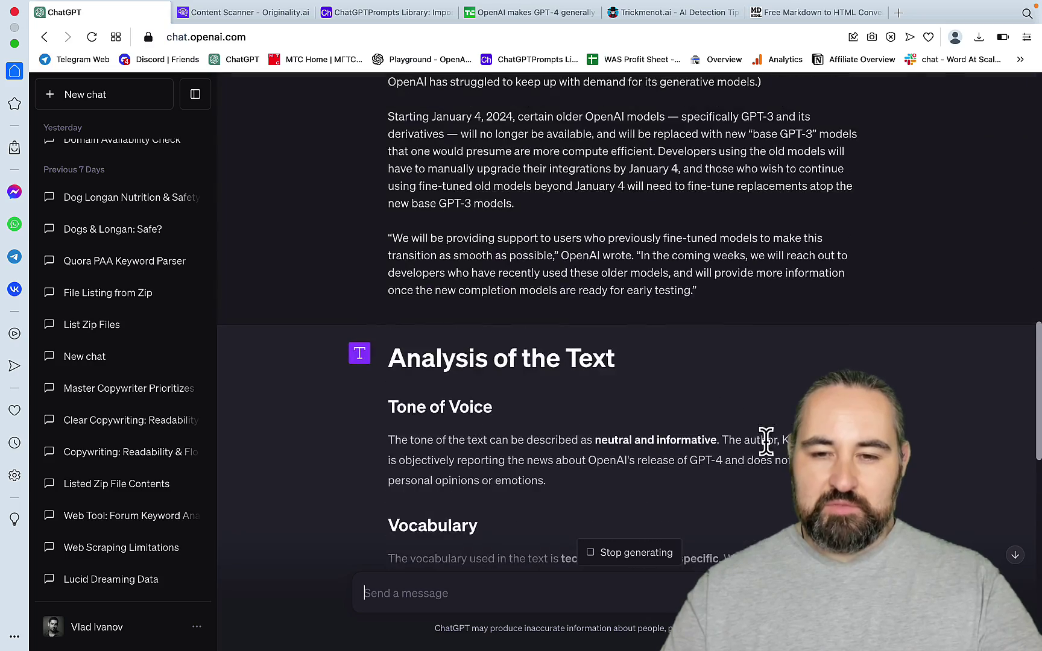
{"action": "scroll", "coordinate": [771, 447], "scroll_direction": "down", "scroll_amount": 5}
{"action": "scroll", "coordinate": [718, 360], "scroll_direction": "up", "scroll_amount": 1}
{"action": "scroll", "coordinate": [737, 414], "scroll_direction": "down", "scroll_amount": 8}
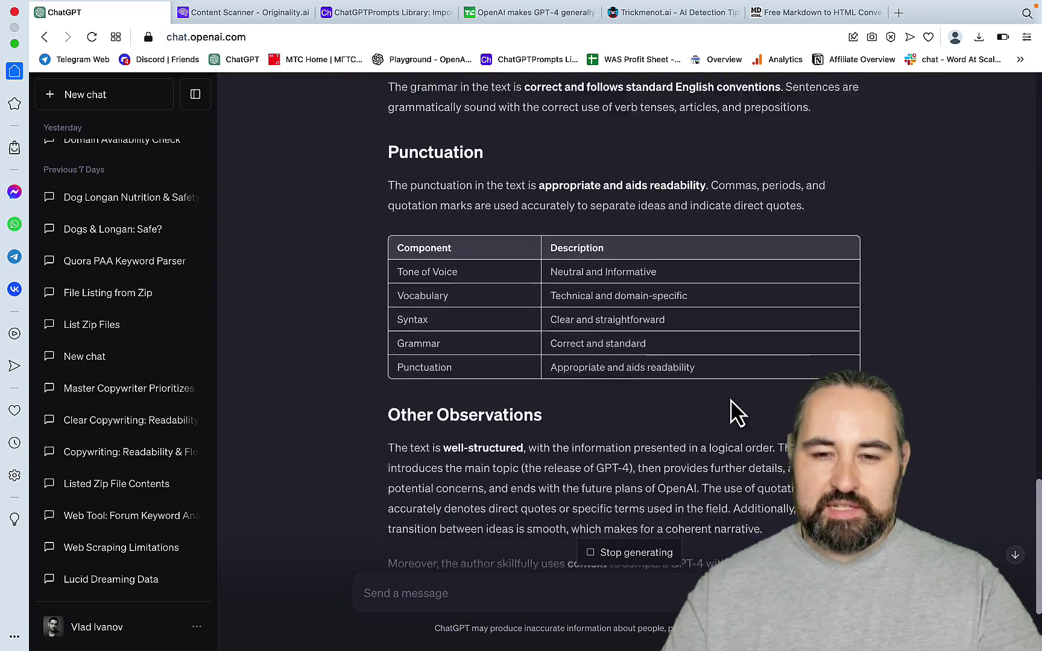
{"action": "scroll", "coordinate": [734, 410], "scroll_direction": "down", "scroll_amount": 3}
{"action": "scroll", "coordinate": [551, 379], "scroll_direction": "down", "scroll_amount": 2}
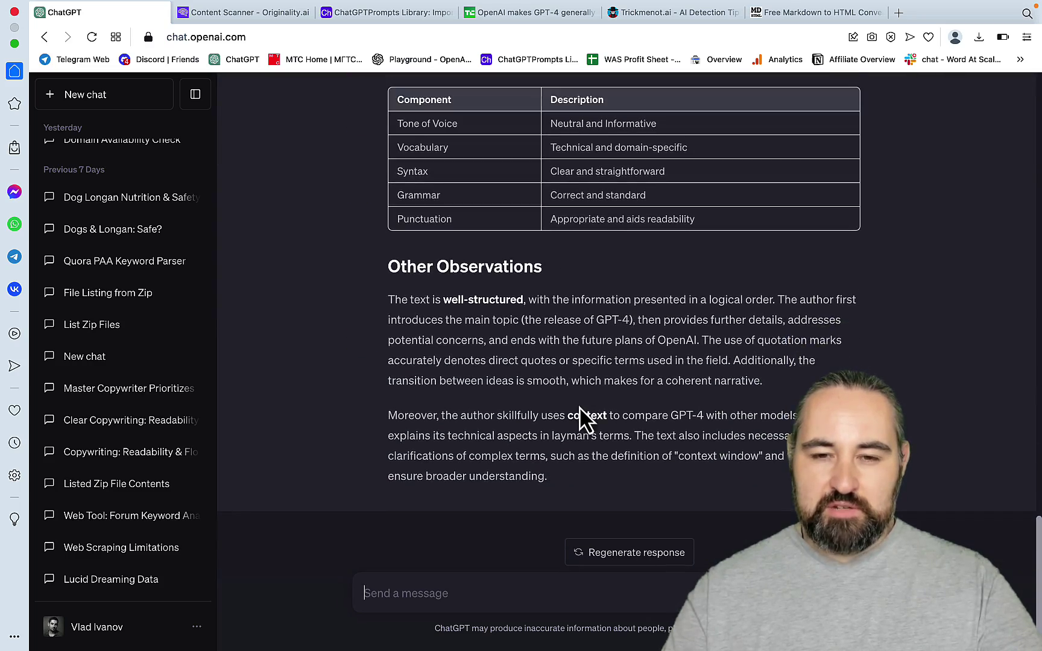
{"action": "scroll", "coordinate": [566, 421], "scroll_direction": "up", "scroll_amount": 8}
{"action": "scroll", "coordinate": [588, 435], "scroll_direction": "up", "scroll_amount": 5}
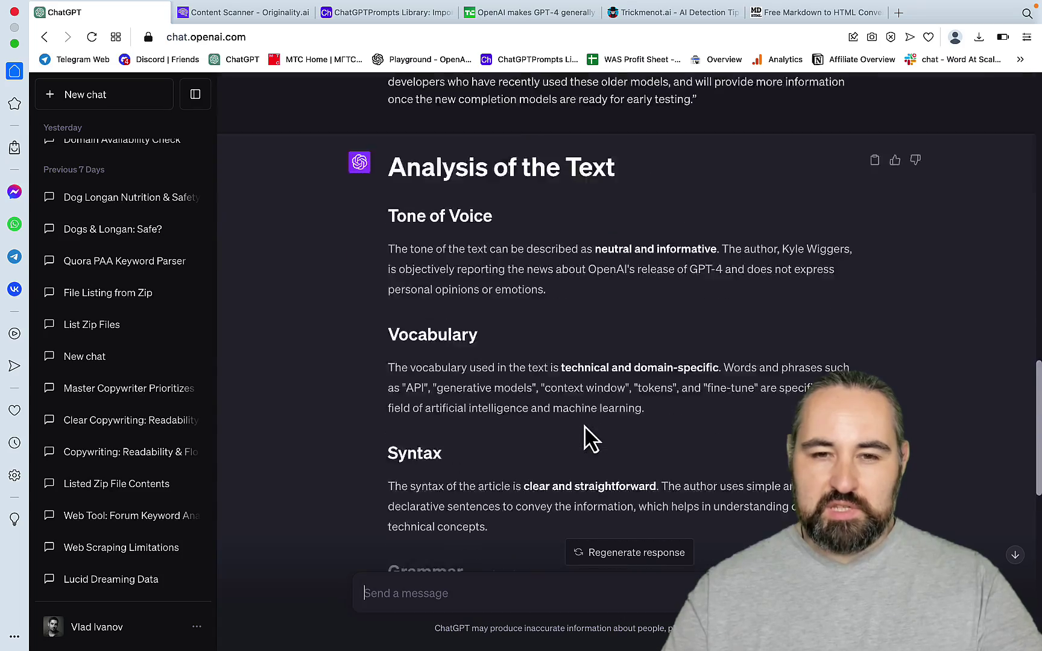
{"action": "scroll", "coordinate": [584, 428], "scroll_direction": "down", "scroll_amount": 10}
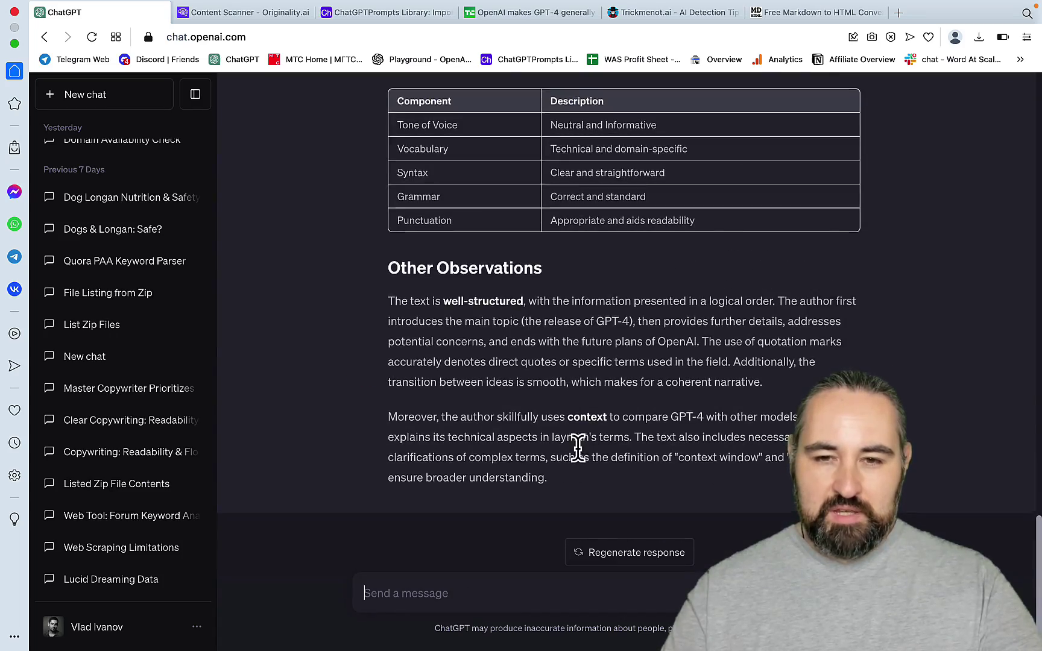
{"action": "scroll", "coordinate": [578, 446], "scroll_direction": "up", "scroll_amount": 7}
{"action": "triple_click", "coordinate": [663, 509]}
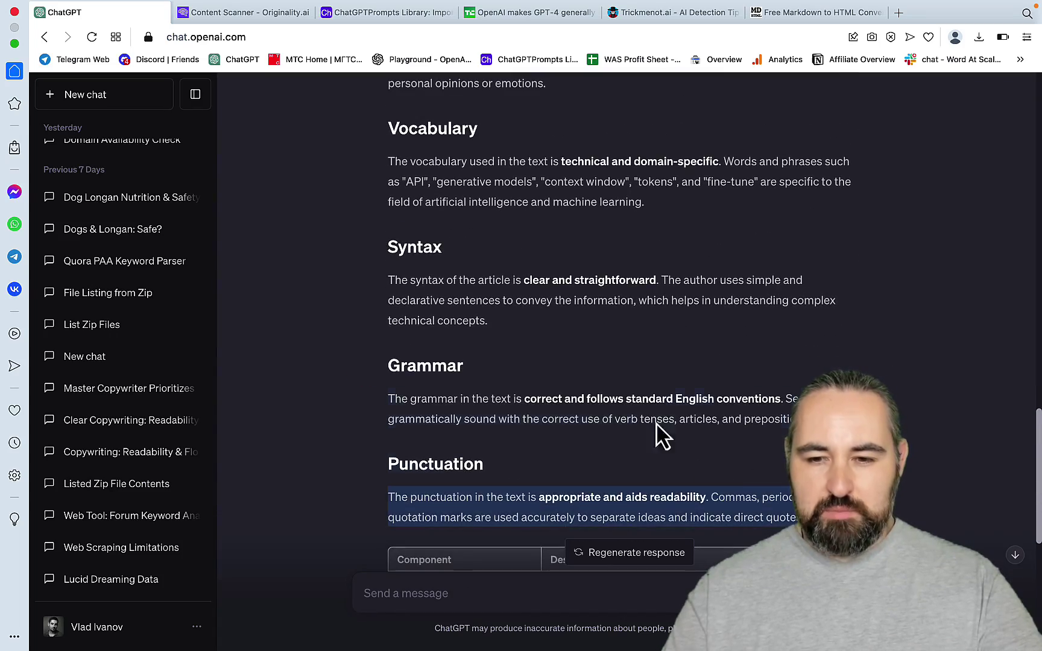
Step: Select the whole tone-through-punctuation analysis
{"action": "left_click_drag", "start_coordinate": [663, 437], "coordinate": [431, 293]}
{"action": "scroll", "coordinate": [430, 293], "scroll_direction": "up", "scroll_amount": 4}
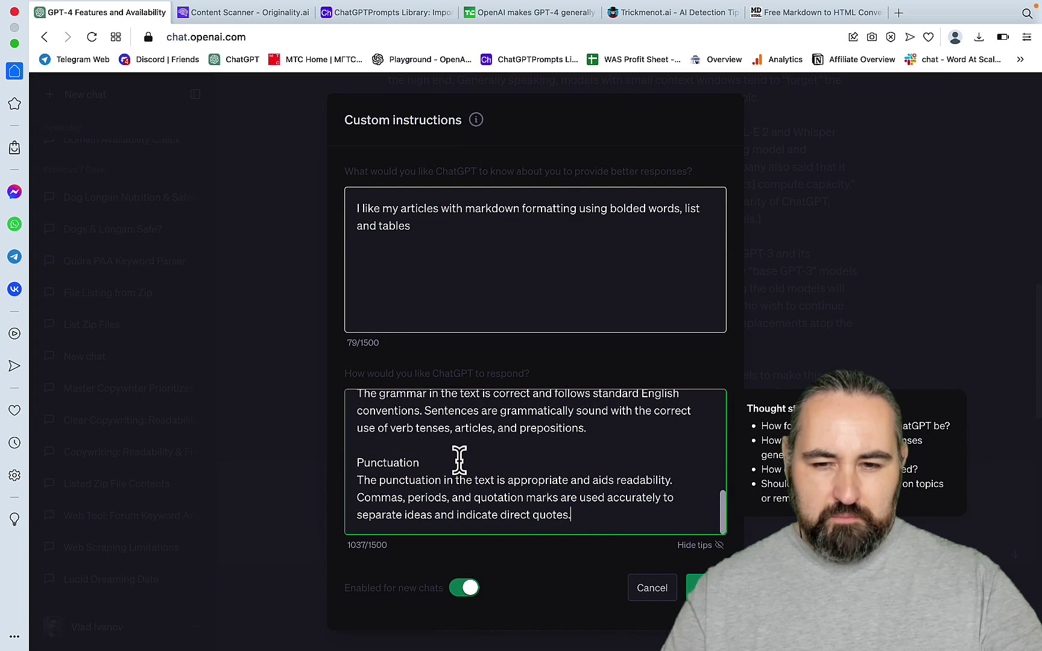
{"action": "scroll", "coordinate": [459, 460], "scroll_direction": "up", "scroll_amount": 6}
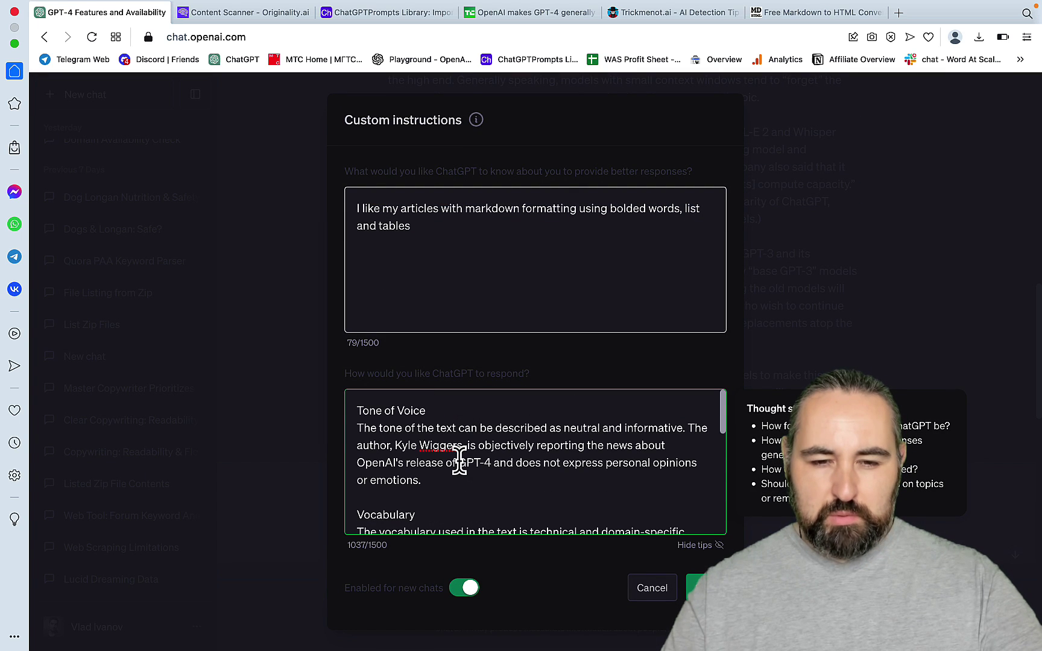
Step: Rewrite the first custom instruction to always use my tone of voice, preferred vocabulary, syntax and grammar
{"action": "left_click_drag", "start_coordinate": [420, 224], "coordinate": [333, 210]}
{"action": "type", "text": "always write in"}
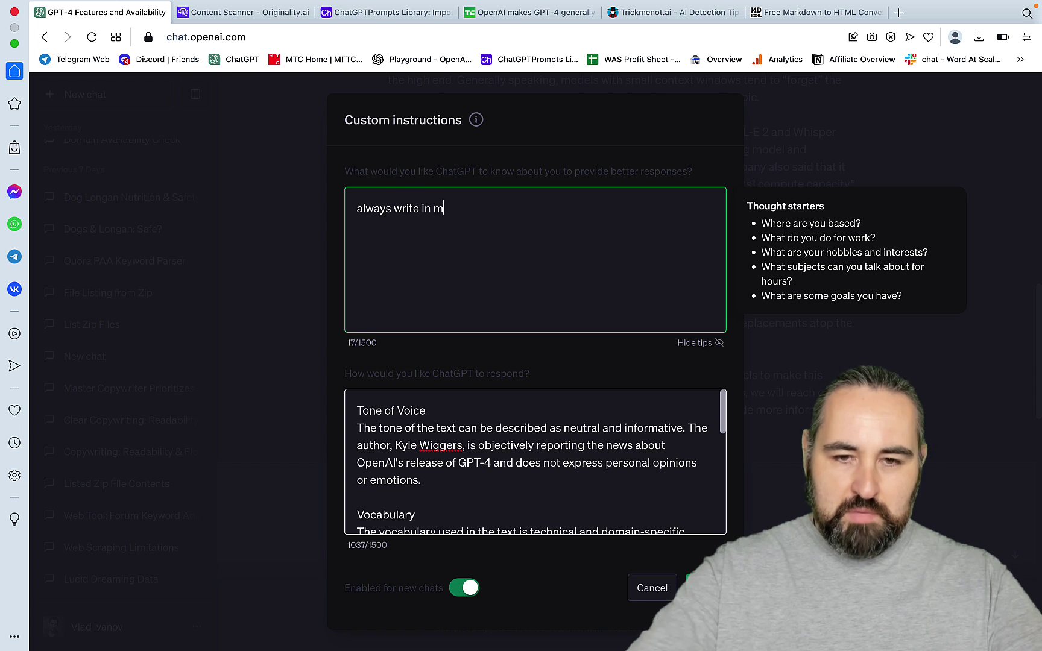
{"action": "type", "text": "mne"}
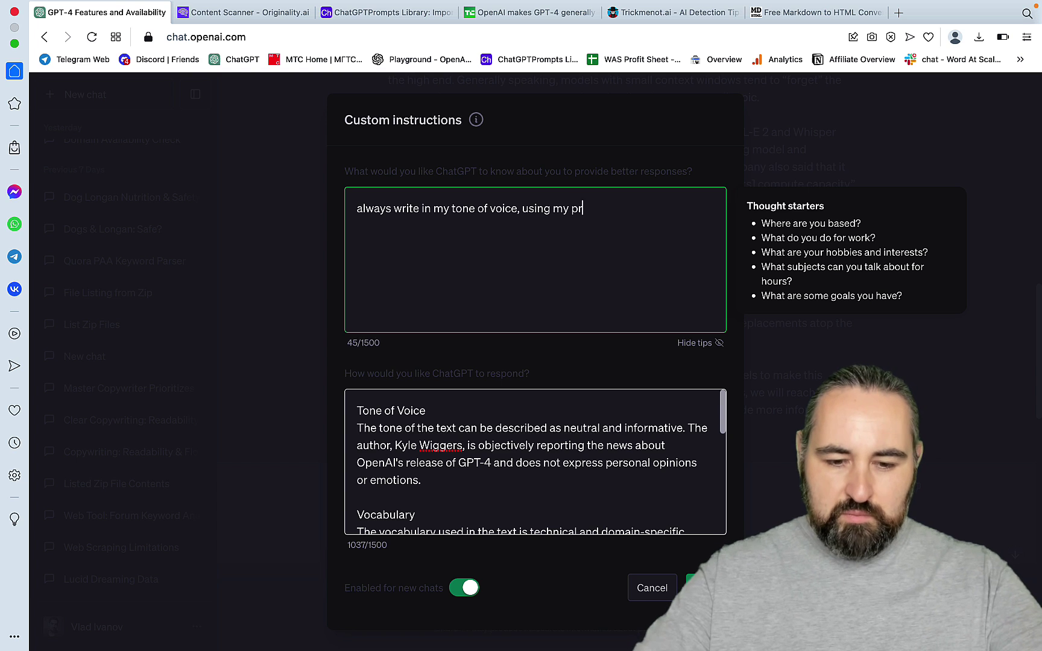
{"action": "key", "text": "BackSpace"}
{"action": "type", "text": "ed"}
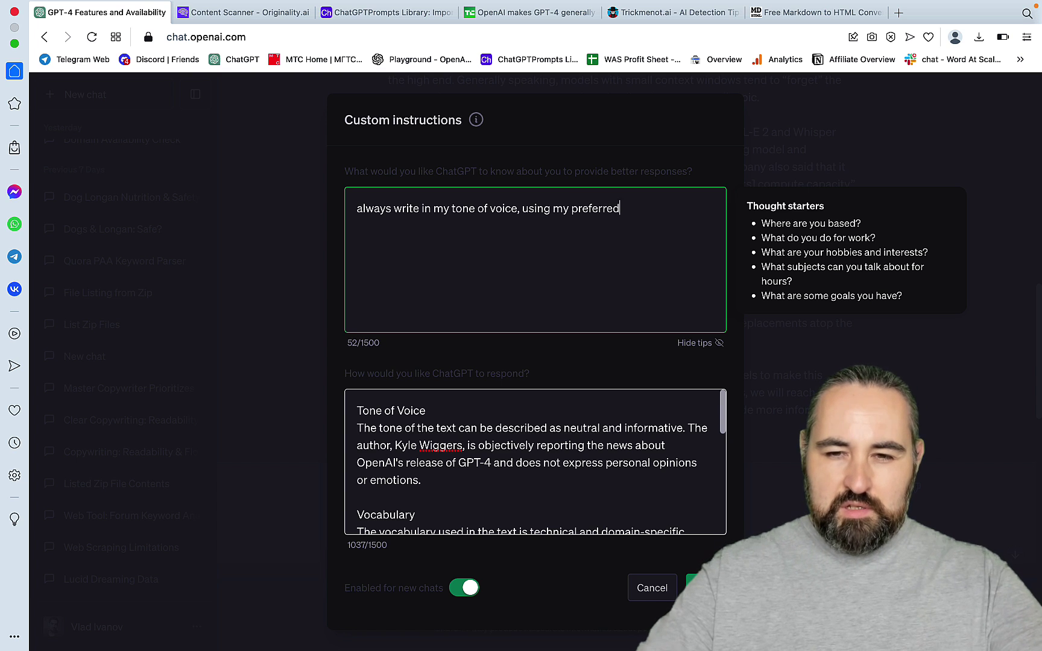
{"action": "type", "text": " voca"}
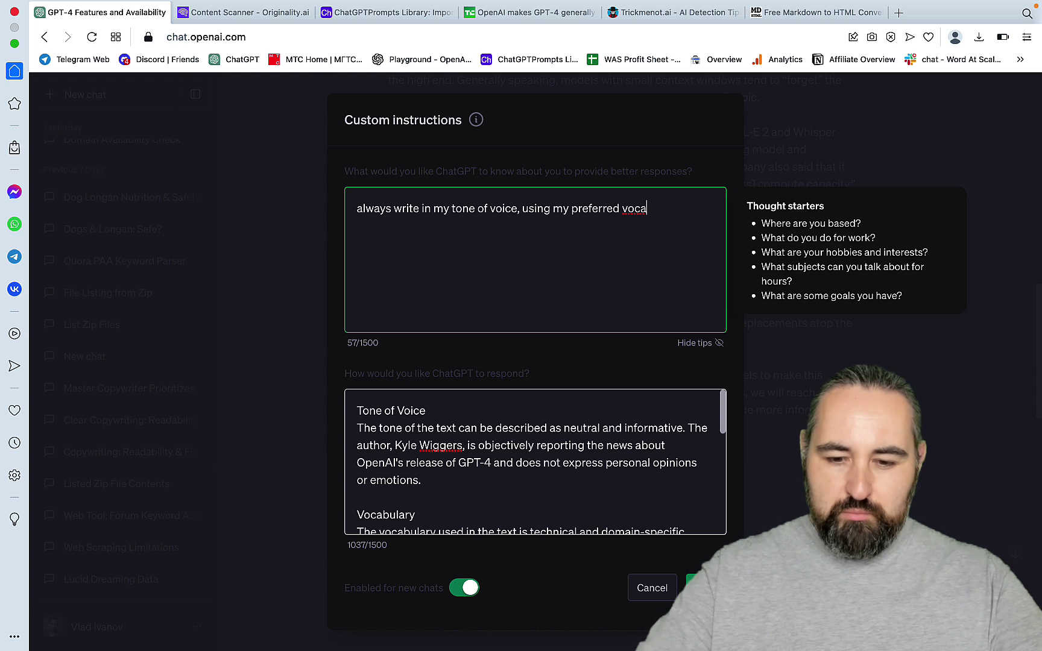
{"action": "type", "text": "bulary"}
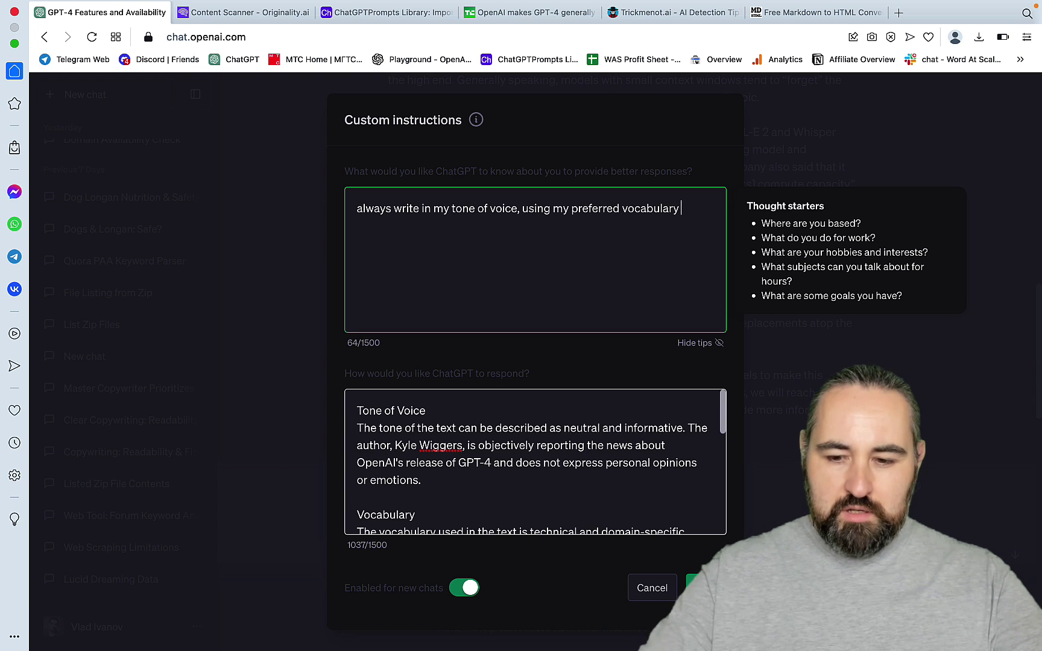
{"action": "type", "text": ", syntax "}
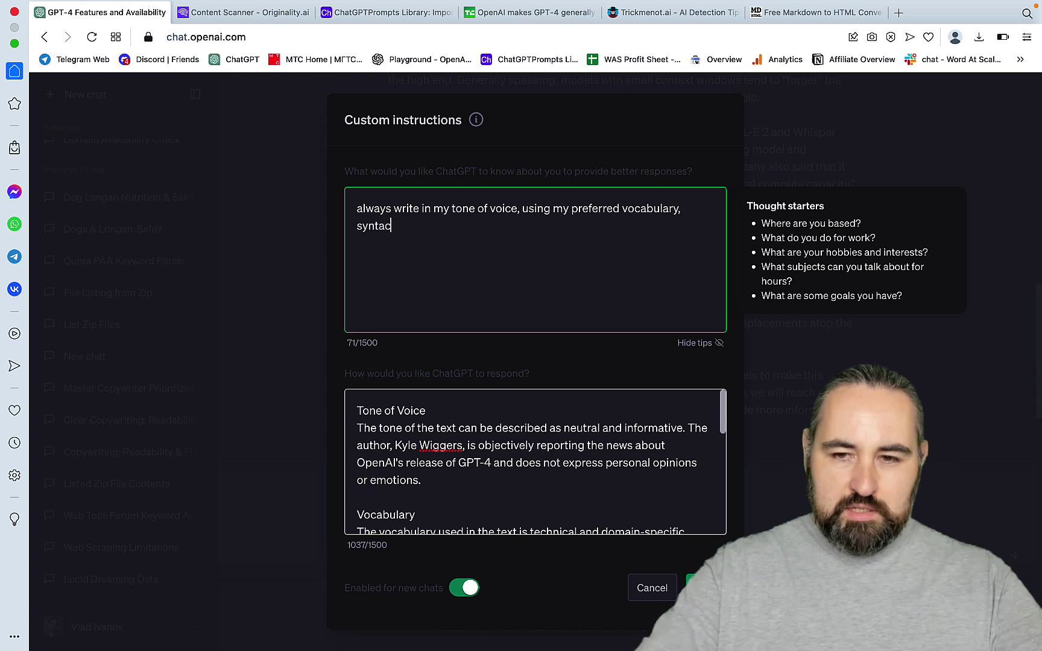
{"action": "type", "text": "and grammer"}
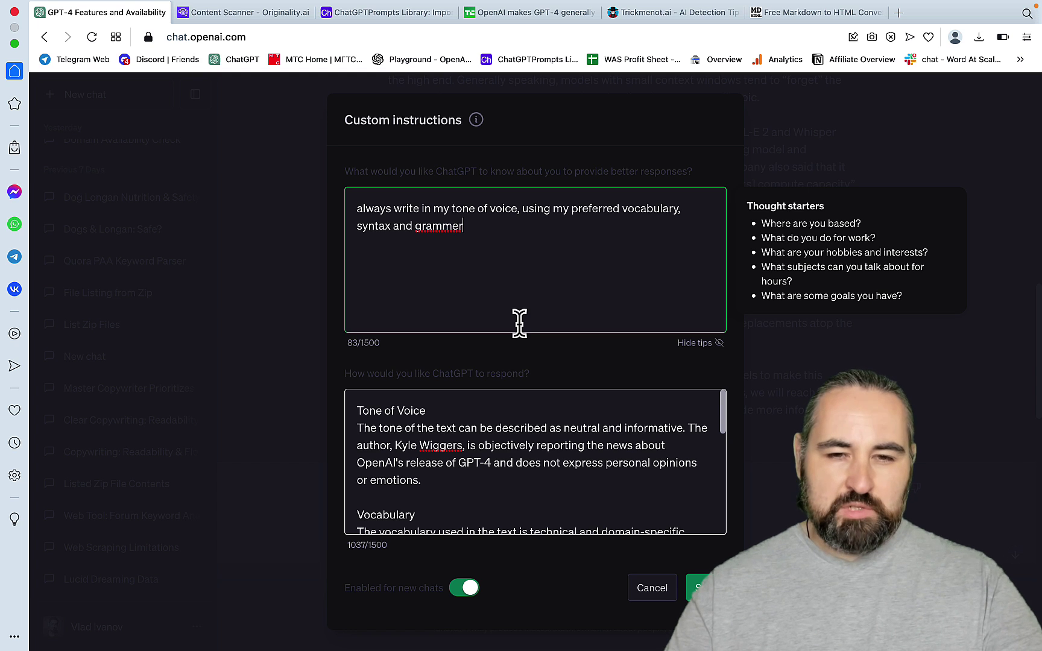
{"action": "right_click", "coordinate": [436, 226]}
{"action": "left_click", "coordinate": [424, 247]}
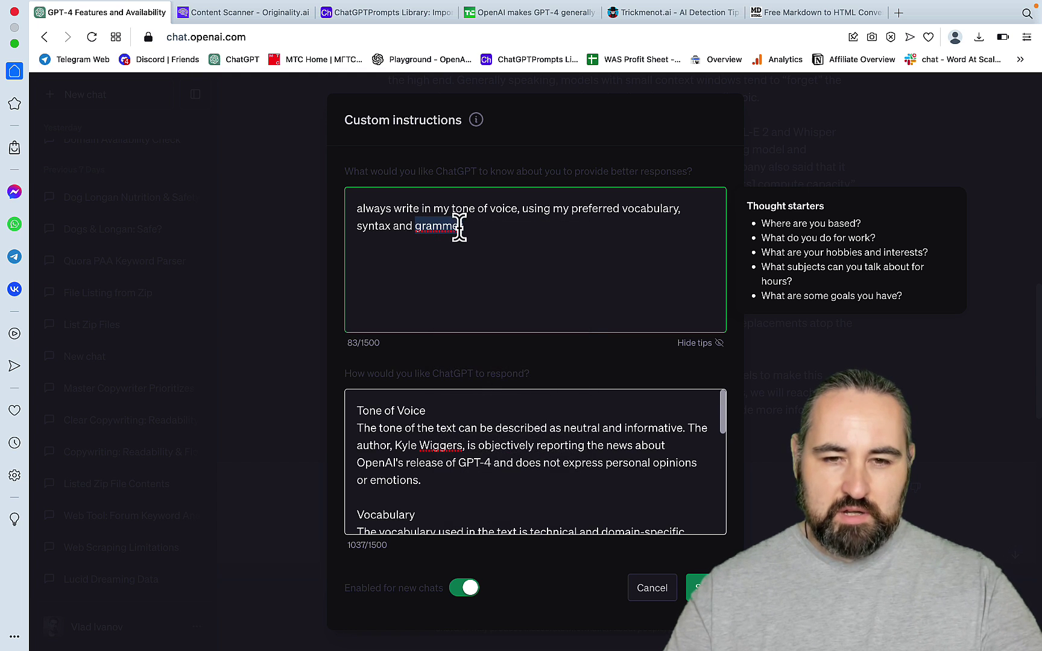
{"action": "left_click", "coordinate": [461, 226]}
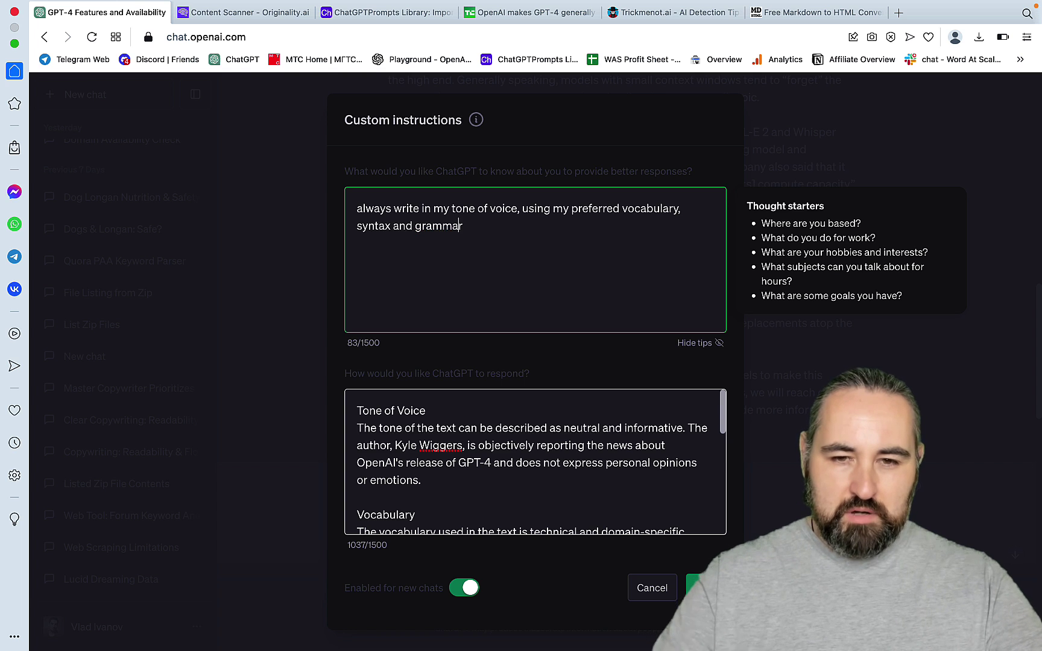
{"action": "left_click", "coordinate": [288, 525]}
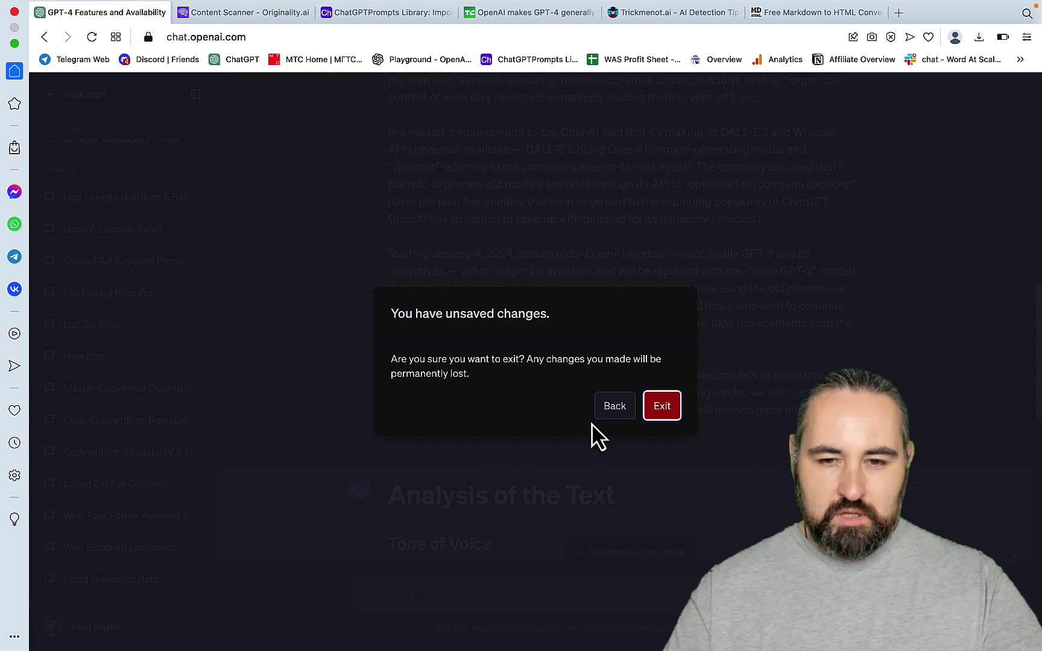
Step: Go back from the unsaved-changes warning and save the edited custom instructions
{"action": "left_click", "coordinate": [614, 406]}
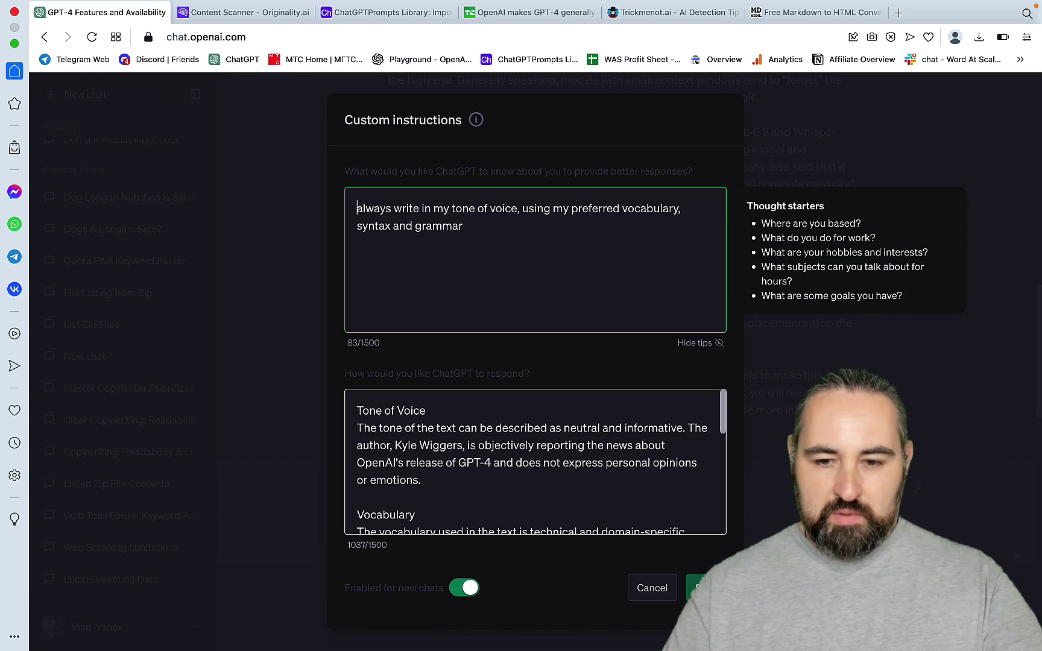
{"action": "left_click", "coordinate": [701, 580]}
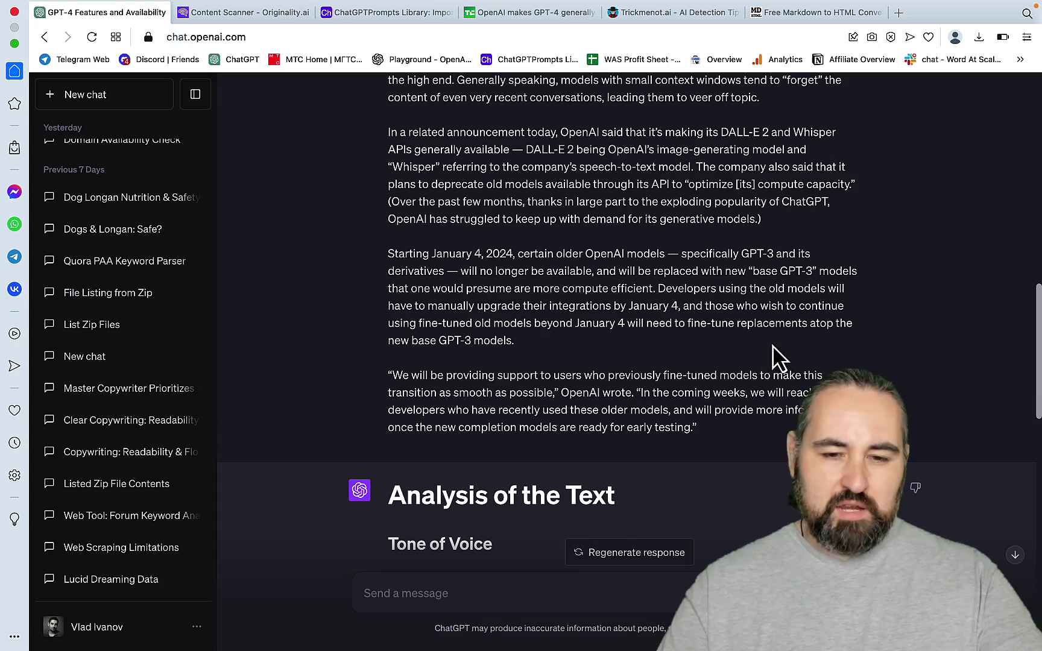
{"action": "scroll", "coordinate": [645, 350], "scroll_direction": "down", "scroll_amount": 10}
{"action": "scroll", "coordinate": [641, 344], "scroll_direction": "up", "scroll_amount": 7}
{"action": "scroll", "coordinate": [641, 342], "scroll_direction": "up", "scroll_amount": 3}
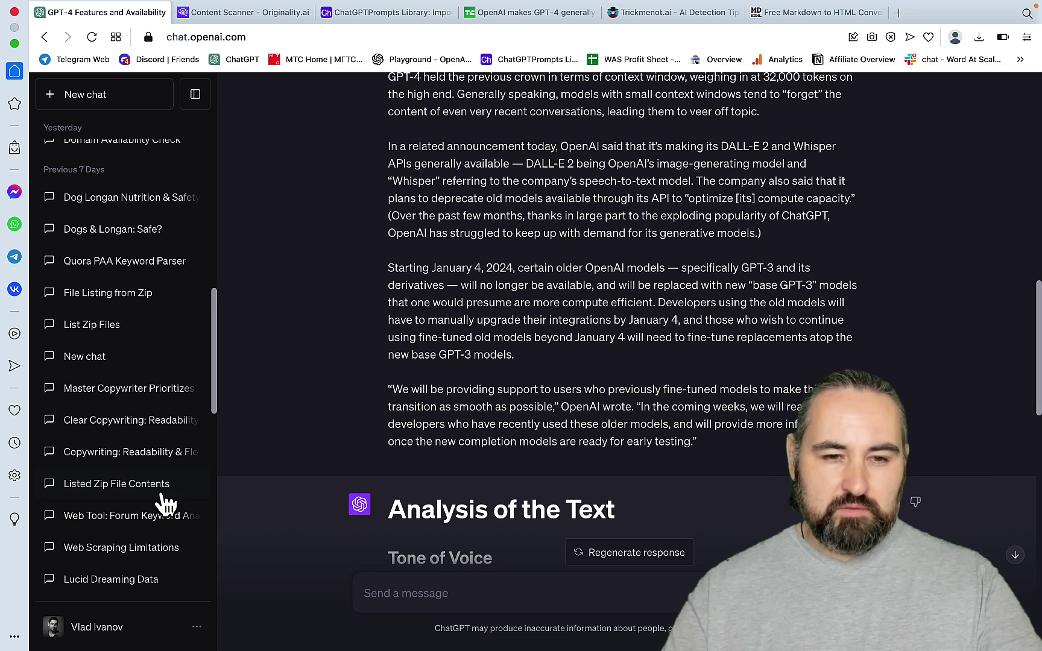
{"action": "scroll", "coordinate": [158, 340], "scroll_direction": "down", "scroll_amount": 5}
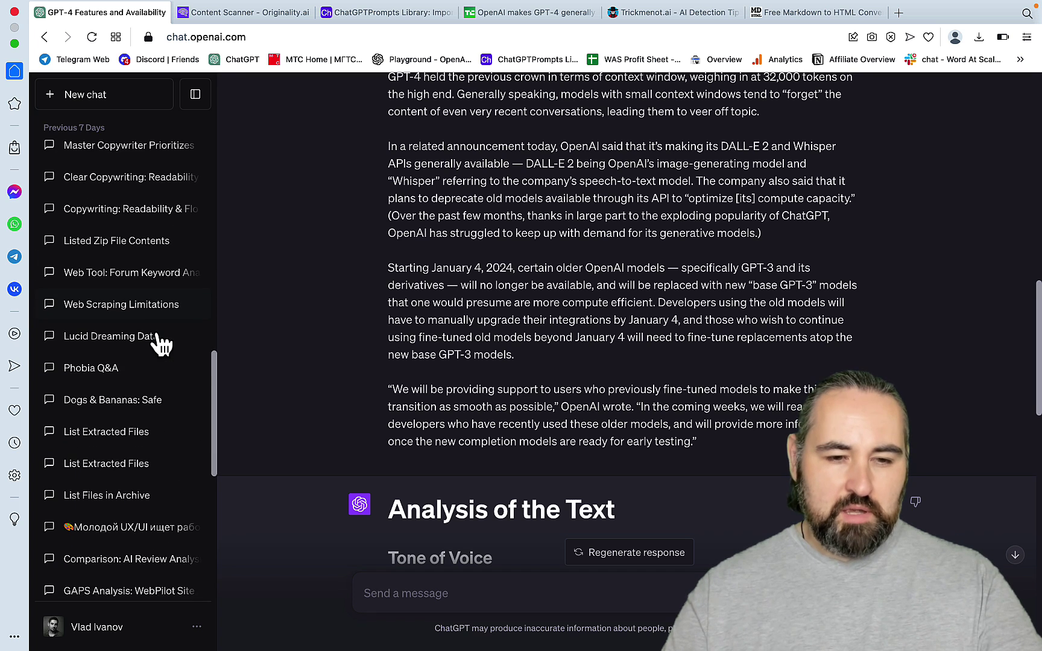
{"action": "scroll", "coordinate": [158, 342], "scroll_direction": "up", "scroll_amount": 12}
Step: Replace the first custom instruction with a request for tables, lists, bold words and Grade 8 readability
{"action": "left_click", "coordinate": [140, 633]}
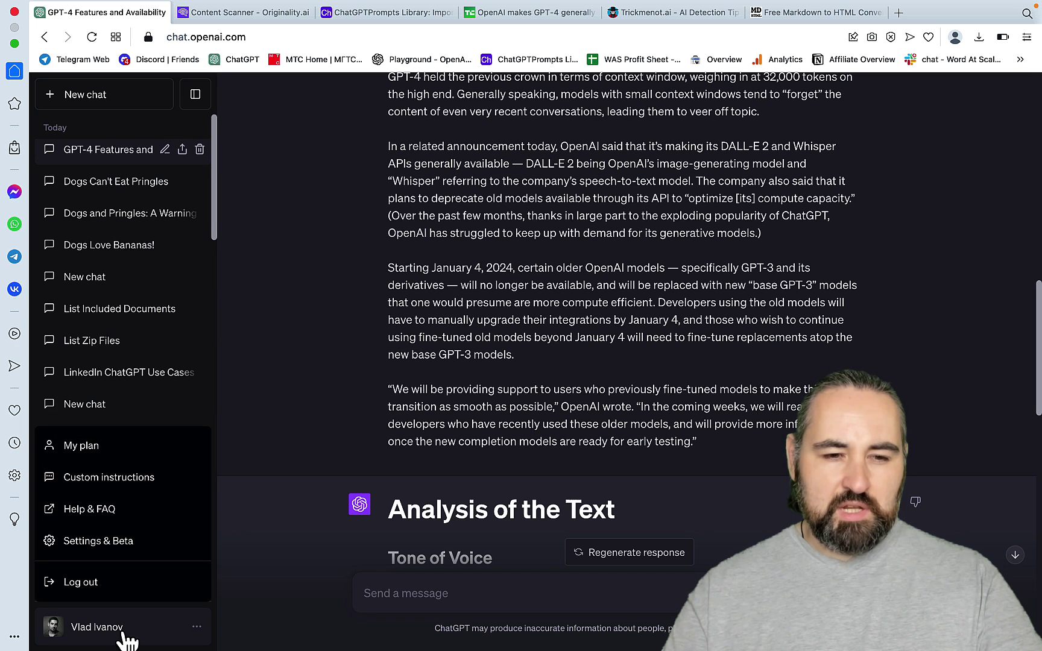
{"action": "left_click", "coordinate": [140, 482]}
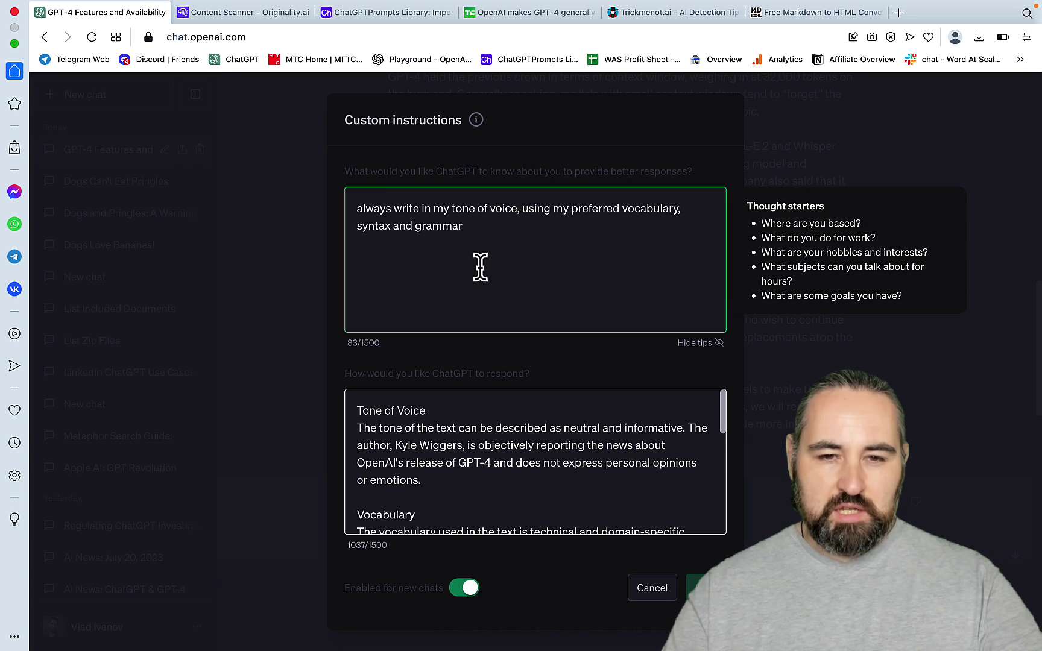
{"action": "left_click_drag", "start_coordinate": [477, 233], "coordinate": [356, 191]}
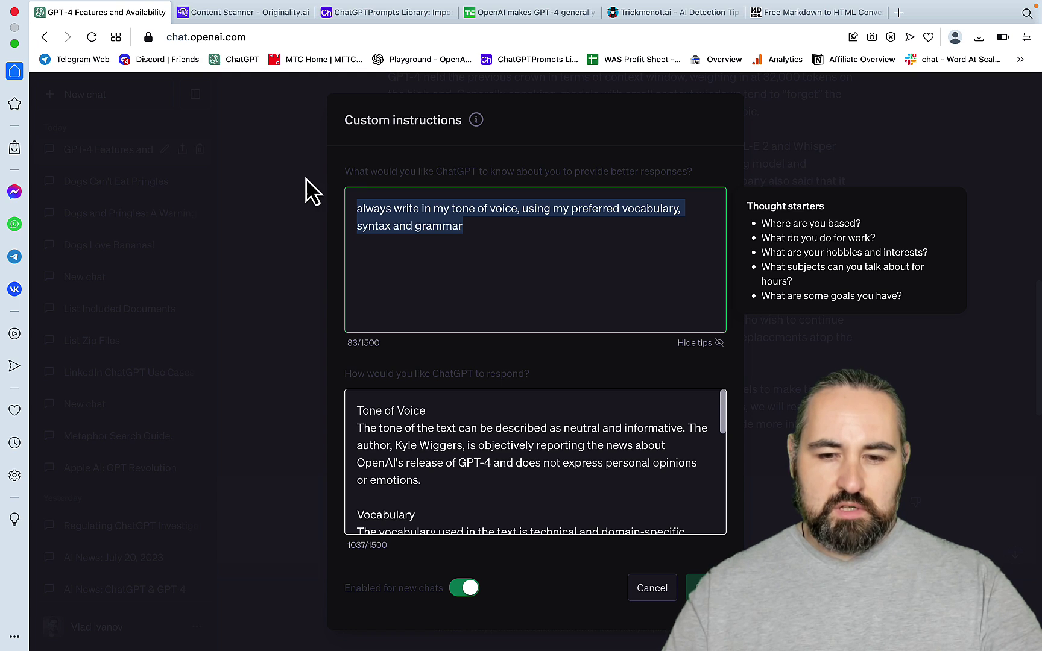
{"action": "type", "text": "I lkike"}
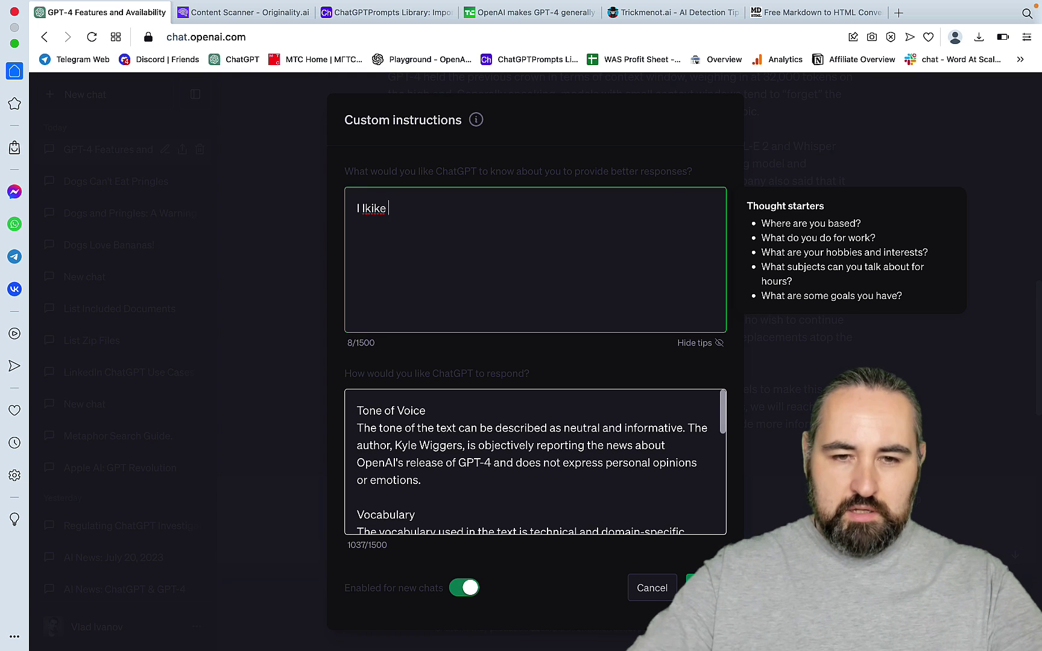
{"action": "type", "text": " my articl"}
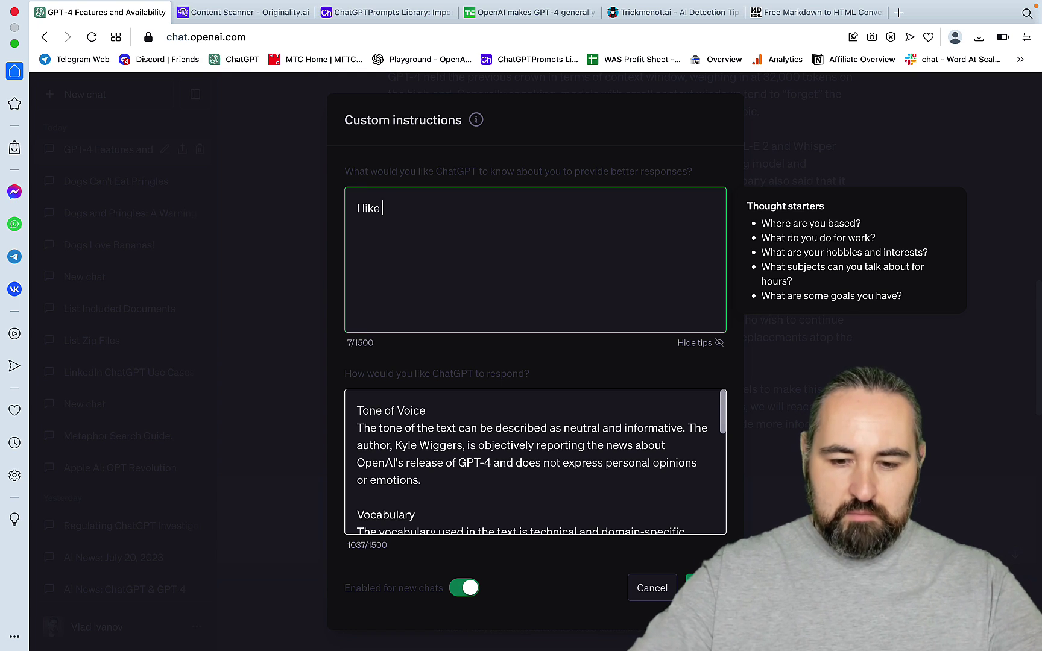
{"action": "type", "text": "e "}
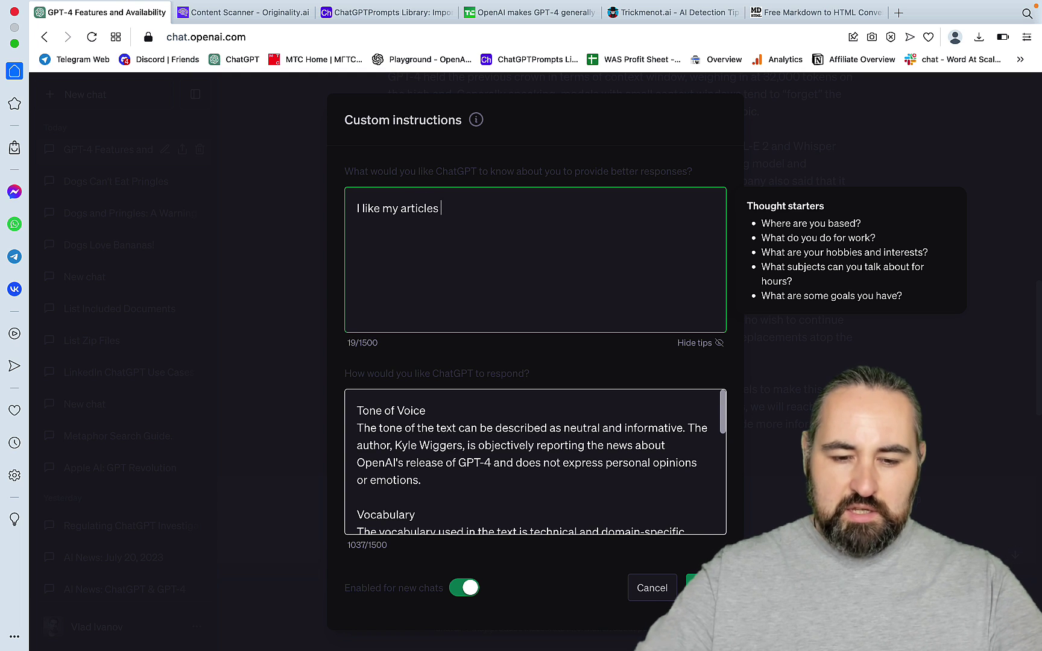
{"action": "type", "text": " with bolded words, list and"}
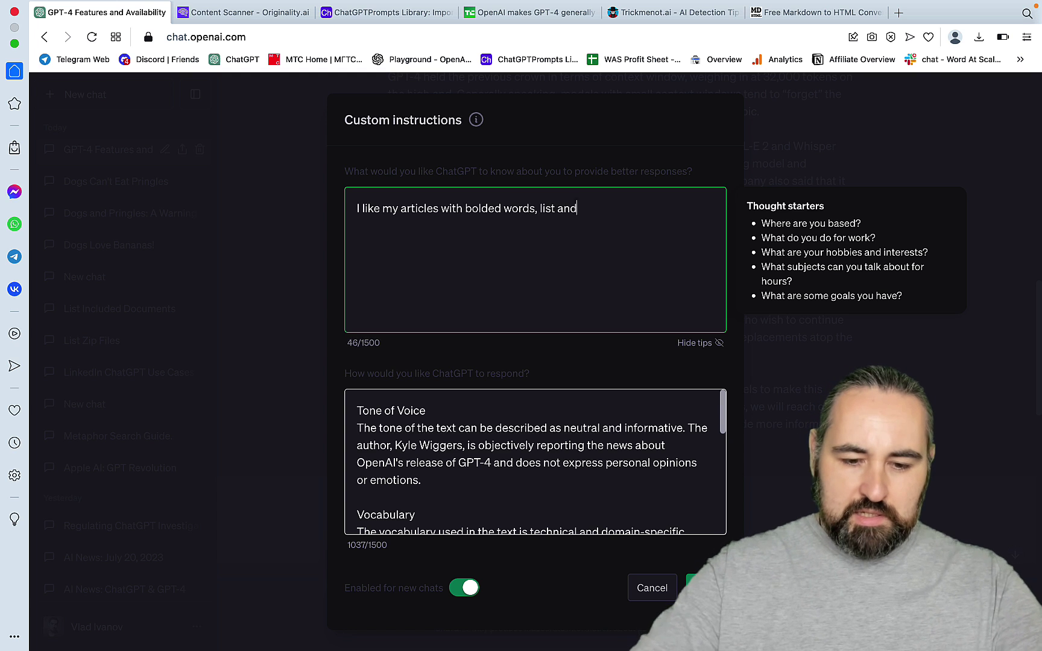
{"action": "type", "text": " tables and a readability"}
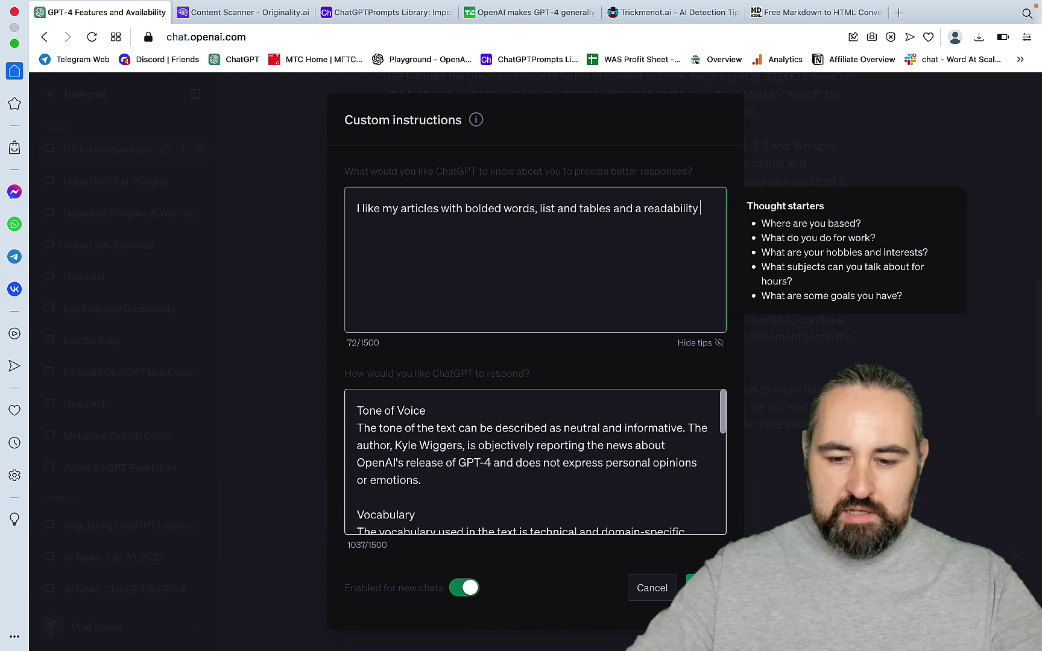
{"action": "type", "text": "leve"}
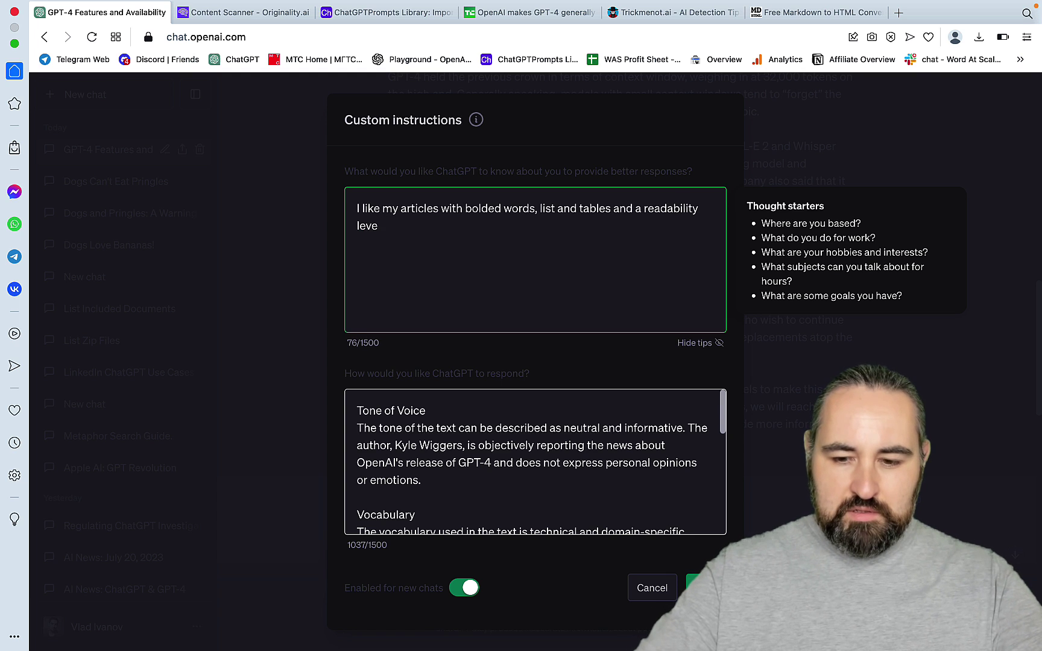
{"action": "type", "text": "kll that "}
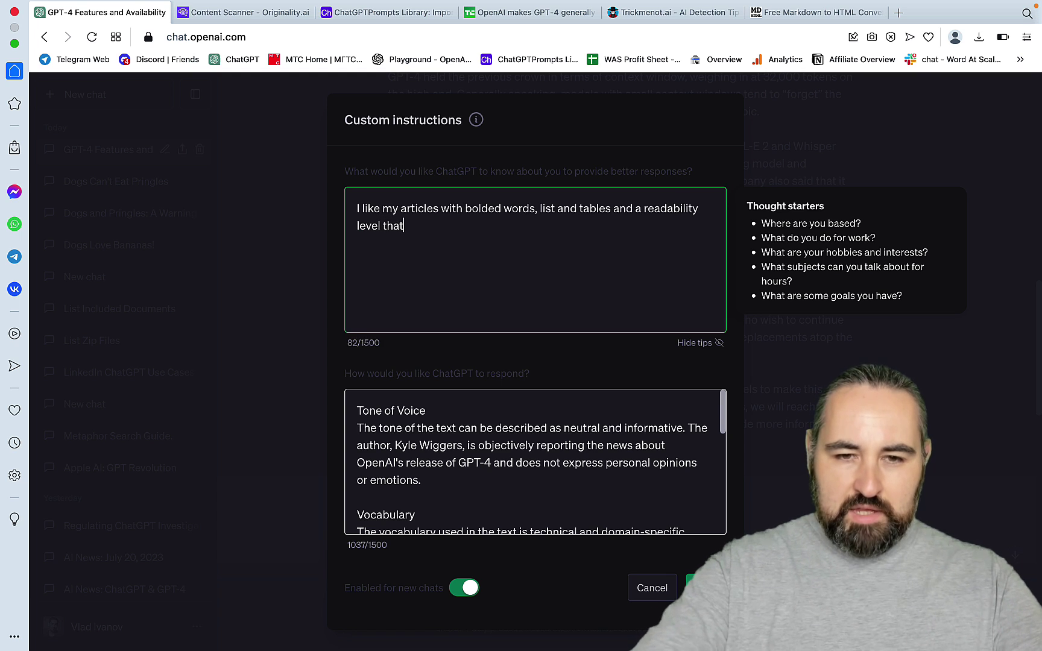
{"action": "type", "text": "correspon"}
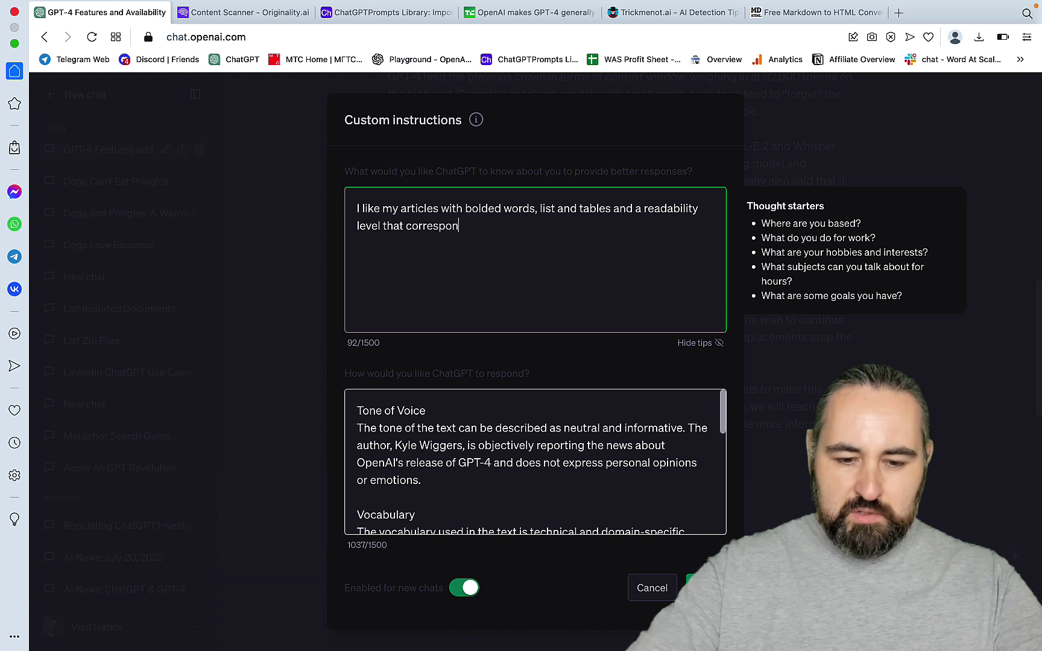
{"action": "type", "text": "ds to Grad"}
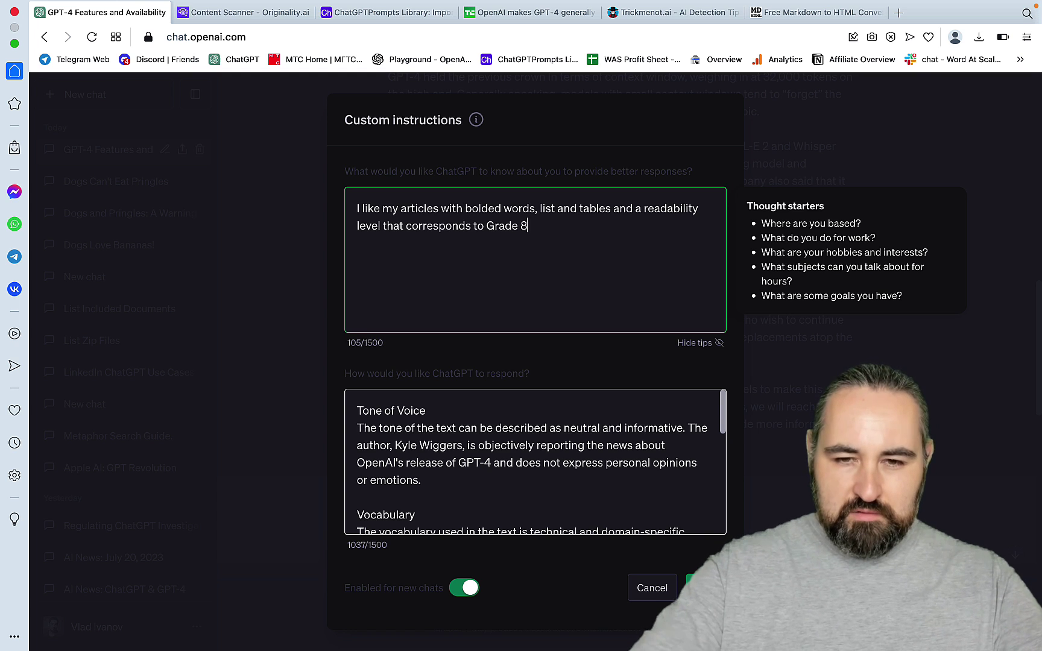
{"action": "type", "text": "e 8"}
Step: Copy that formatting request into the second box and reword it to 'are written with'
{"action": "left_click_drag", "start_coordinate": [541, 233], "coordinate": [314, 217]}
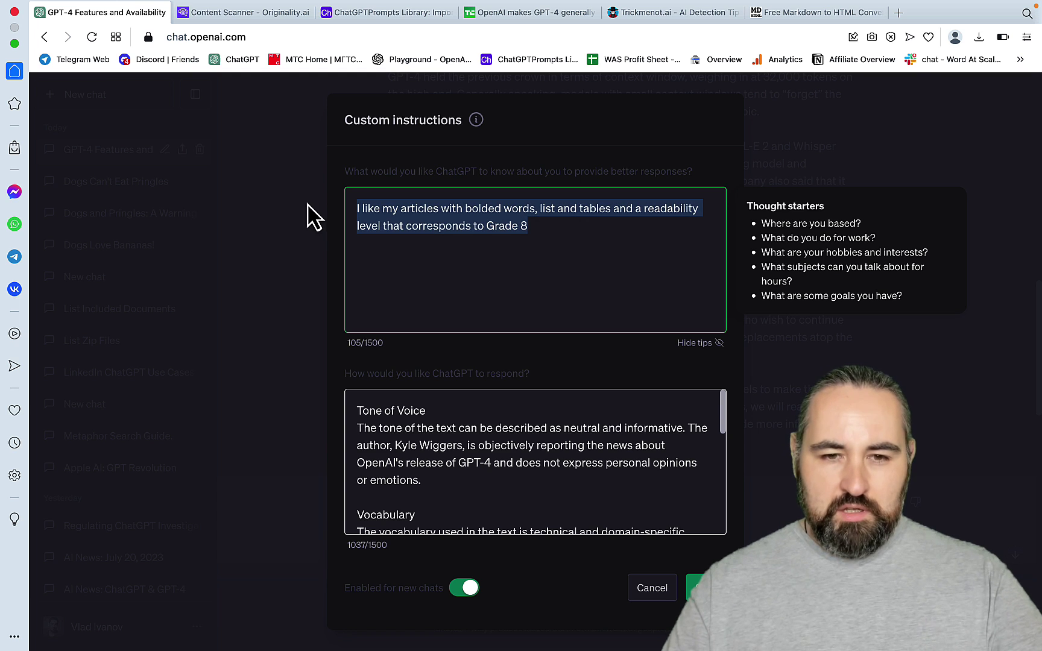
{"action": "key", "text": "ctrl+c"}
{"action": "left_click", "coordinate": [447, 492]}
{"action": "key", "text": "ctrl+a"}
{"action": "key", "text": "ctrl+v"}
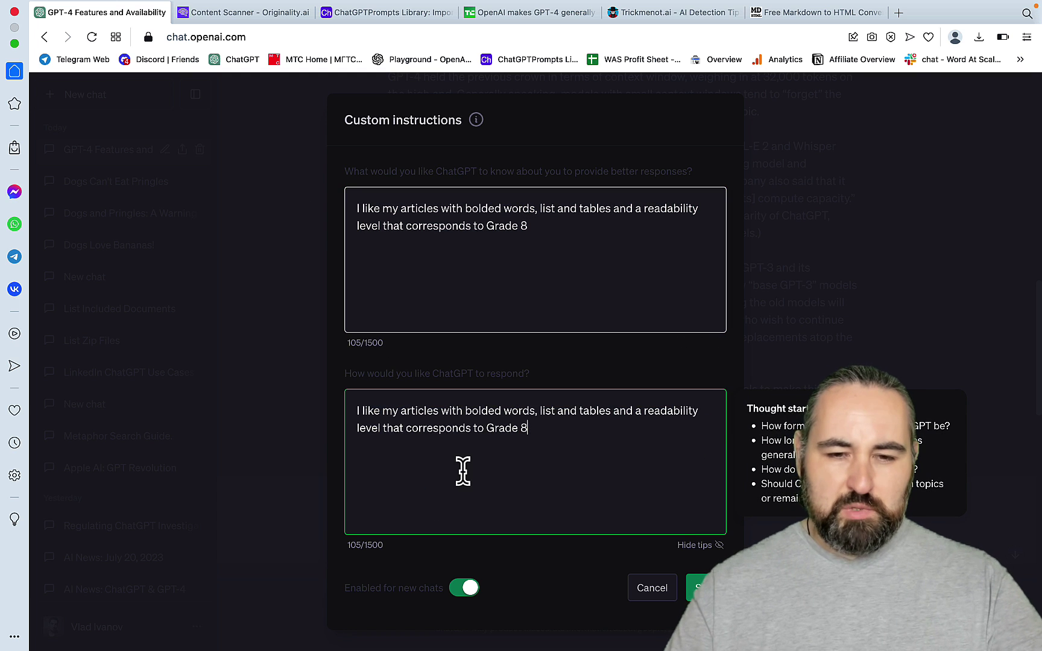
{"action": "left_click", "coordinate": [357, 410]}
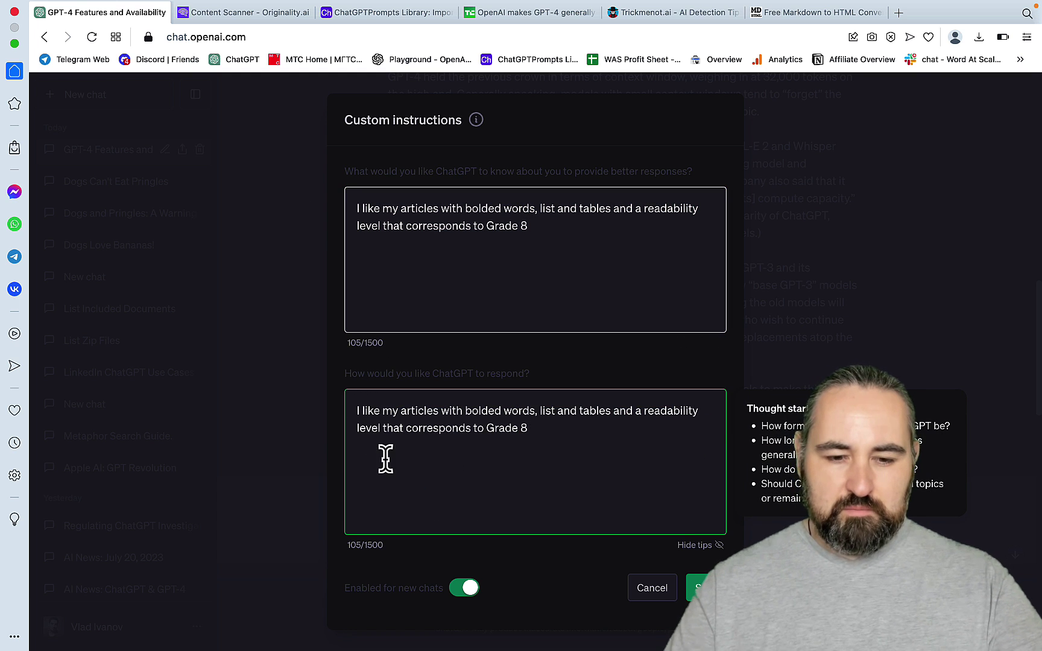
{"action": "type", "text": "write"}
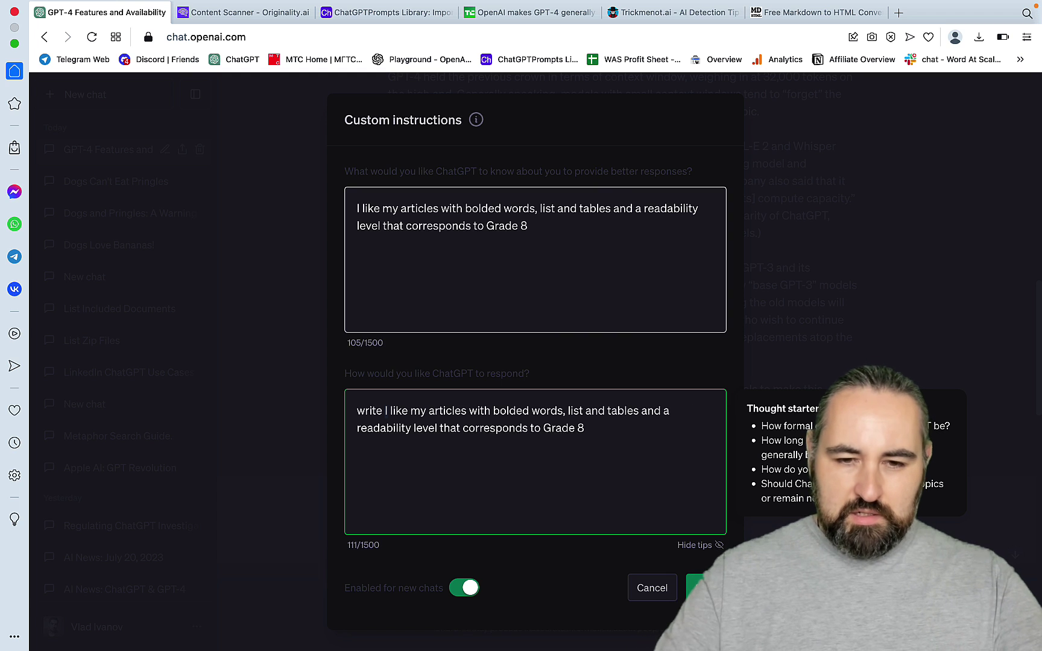
{"action": "key", "text": "BackSpace"}
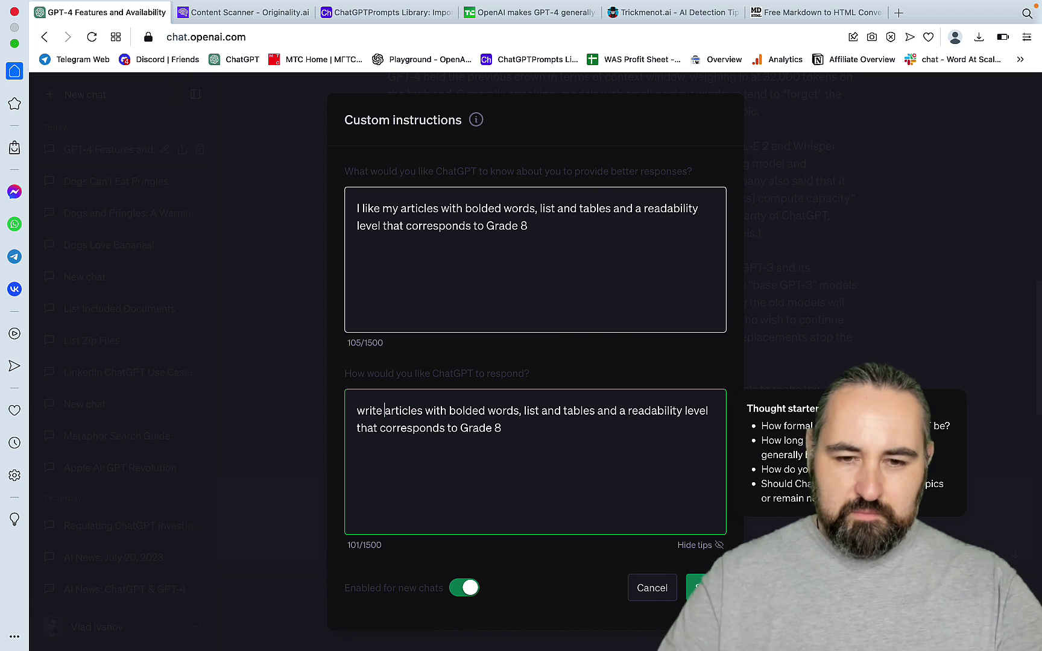
{"action": "left_click_drag", "start_coordinate": [379, 414], "coordinate": [343, 410]}
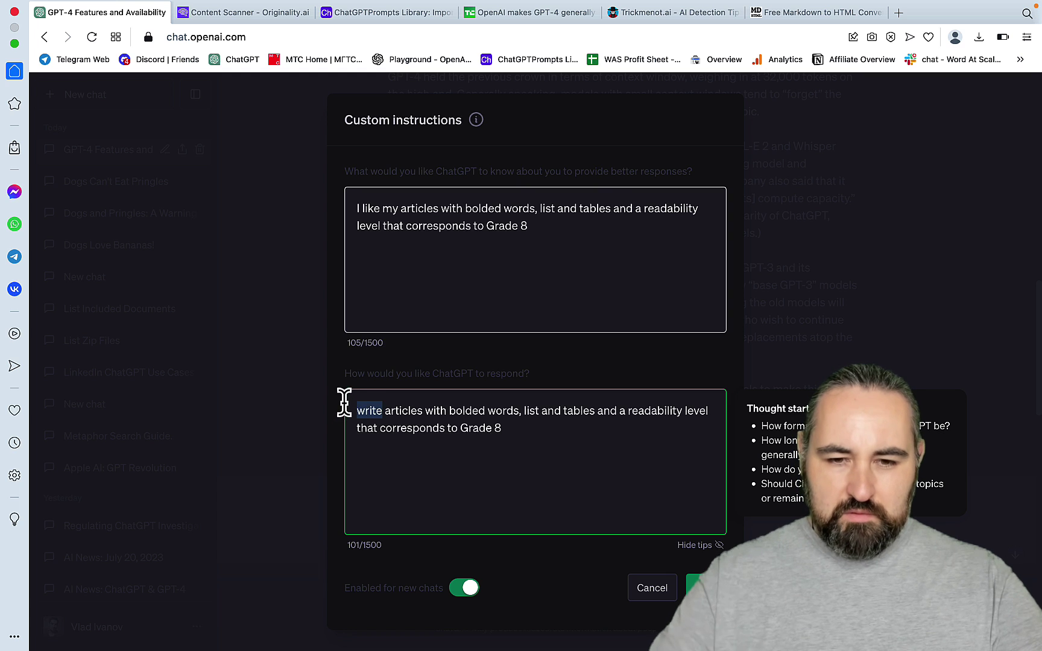
{"action": "key", "text": "BackSpace"}
{"action": "left_click", "coordinate": [400, 413]}
{"action": "type", "text": "are w"}
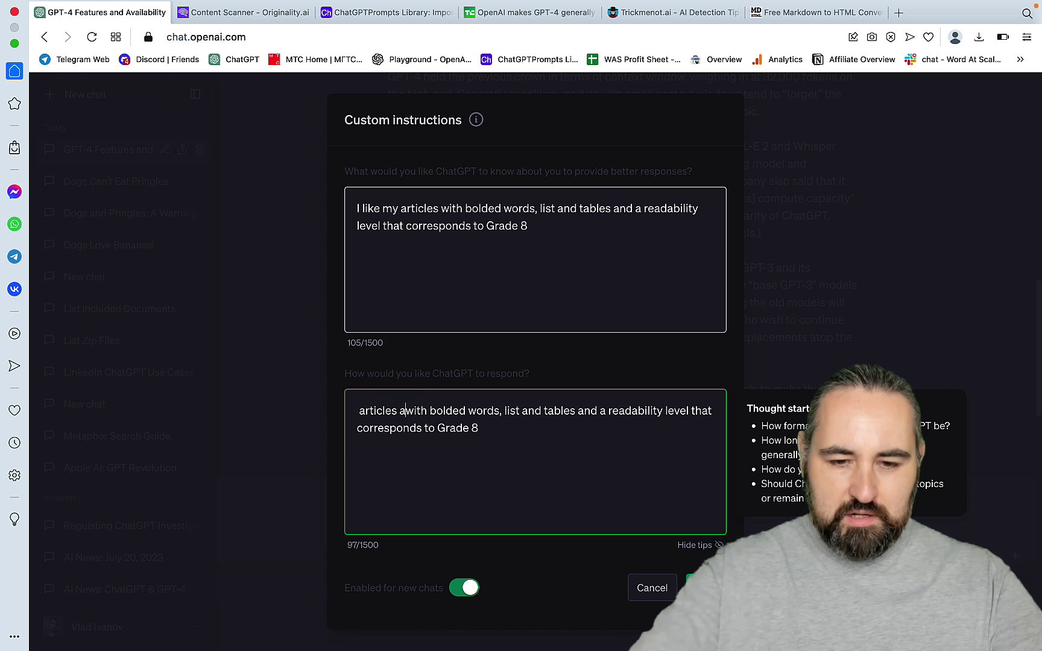
{"action": "type", "text": "ritten"}
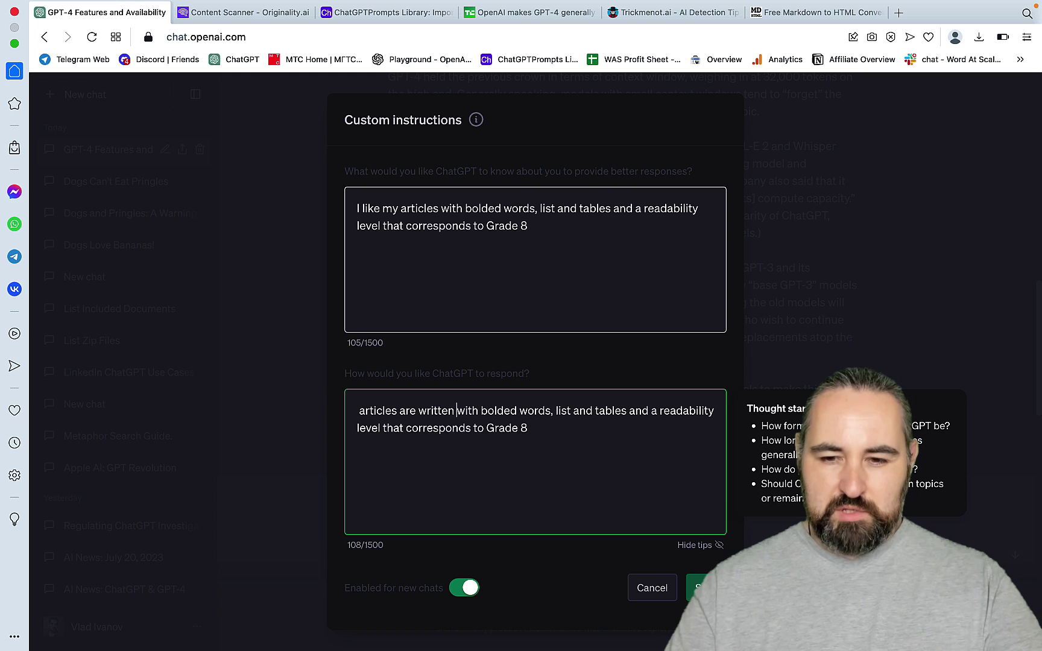
{"action": "left_click_drag", "start_coordinate": [530, 227], "coordinate": [357, 208]}
Step: Start a new GPT-4 chat and send 'write an article about "Can dogs eat Pringles"'
{"action": "key", "text": "Escape"}
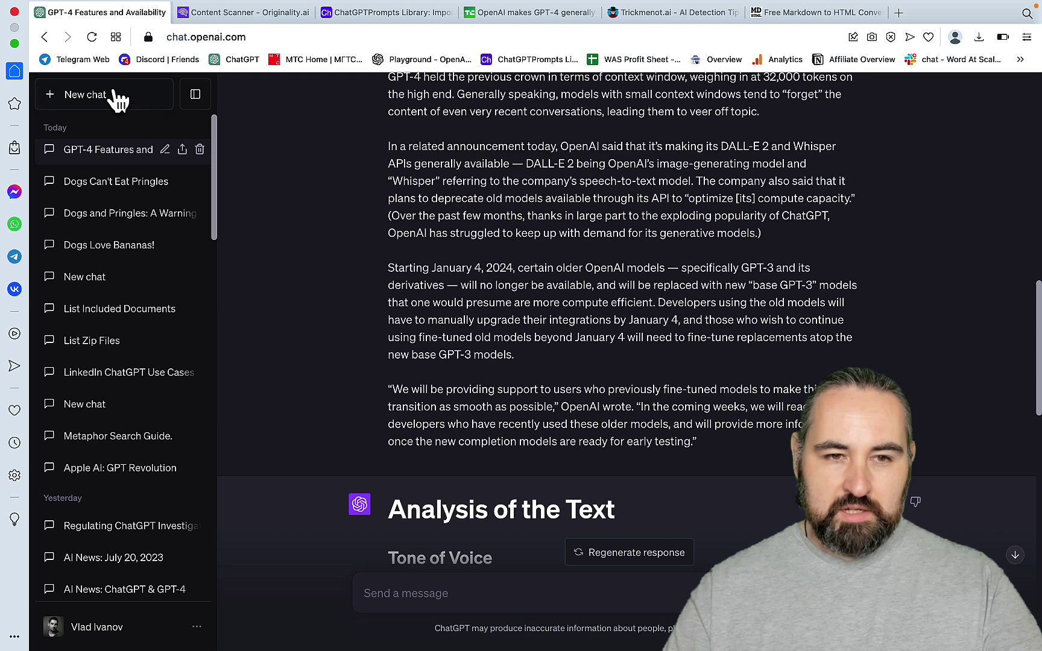
{"action": "left_click", "coordinate": [114, 100]}
{"action": "left_click", "coordinate": [683, 108]}
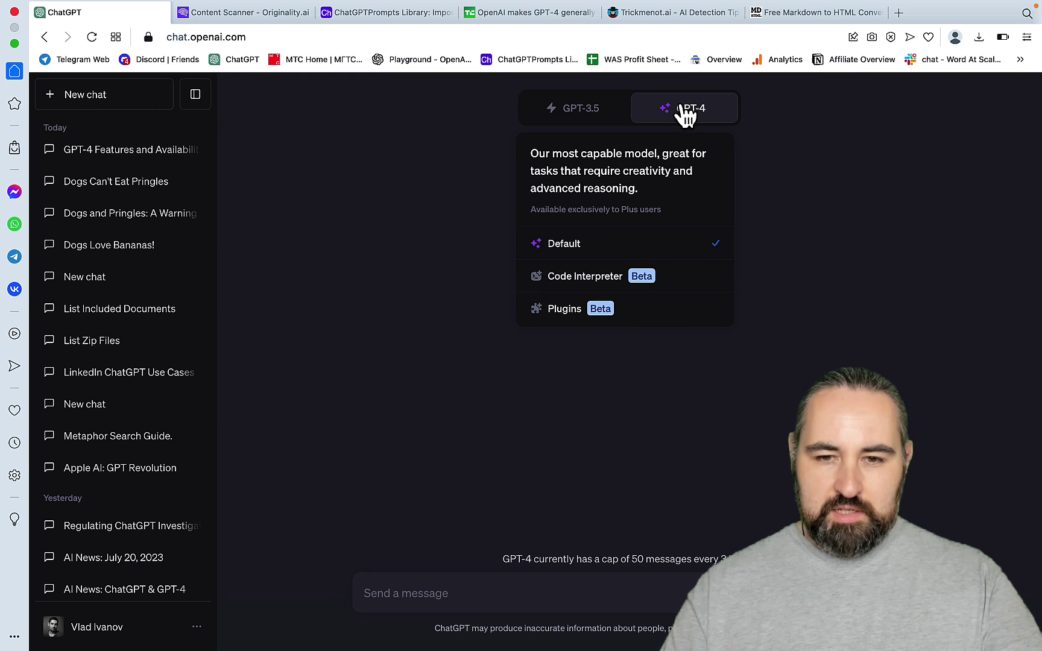
{"action": "left_click", "coordinate": [435, 600]}
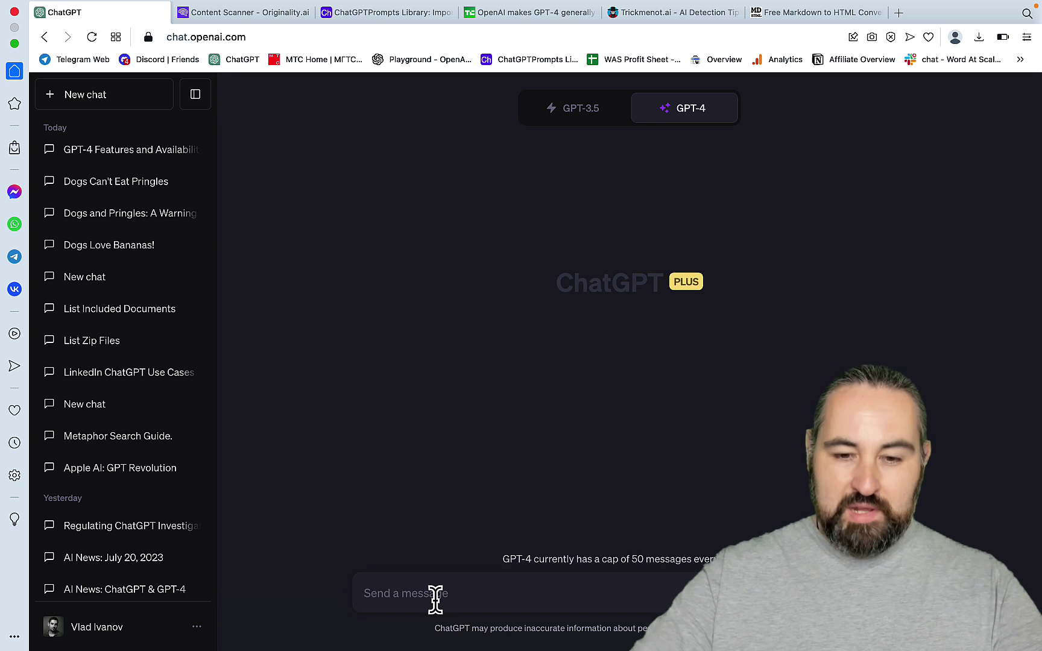
{"action": "type", "text": "W"}
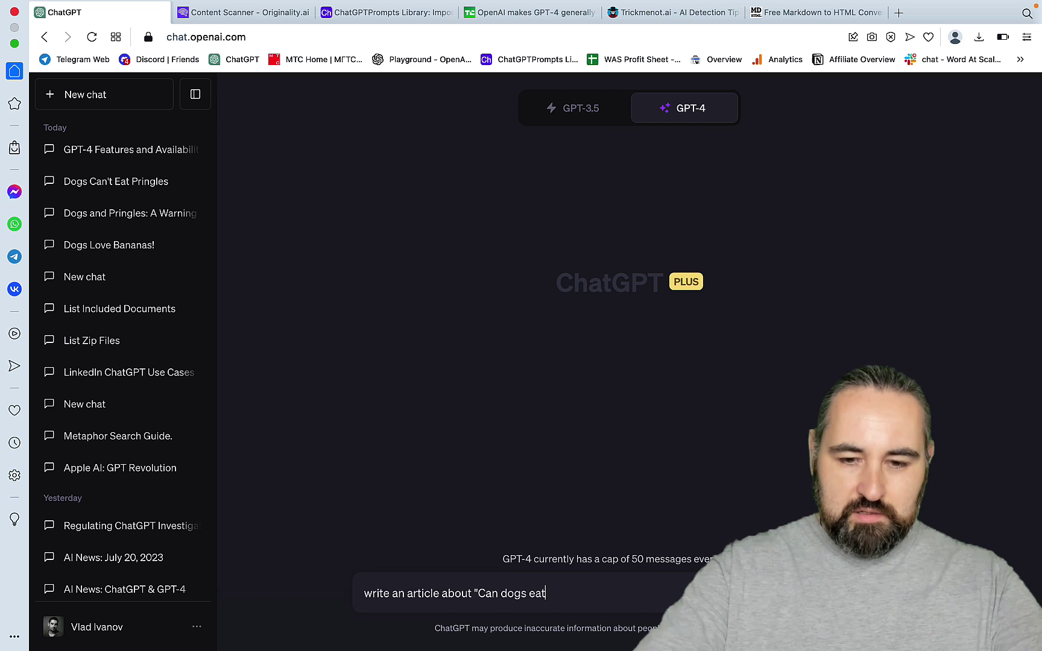
{"action": "type", "text": "ringles\""}
{"action": "key", "text": "Return"}
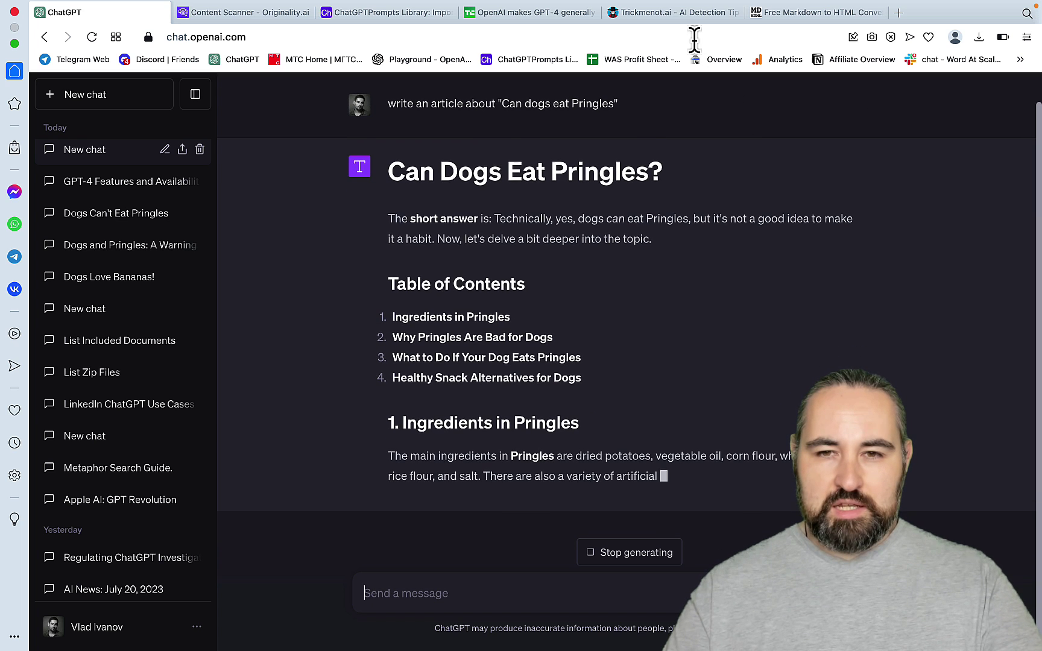
Step: Load Hemingway Editor in a browser tab and copy ChatGPT's full Pringles reply
{"action": "left_click", "coordinate": [683, 12]}
{"action": "left_click", "coordinate": [564, 13]}
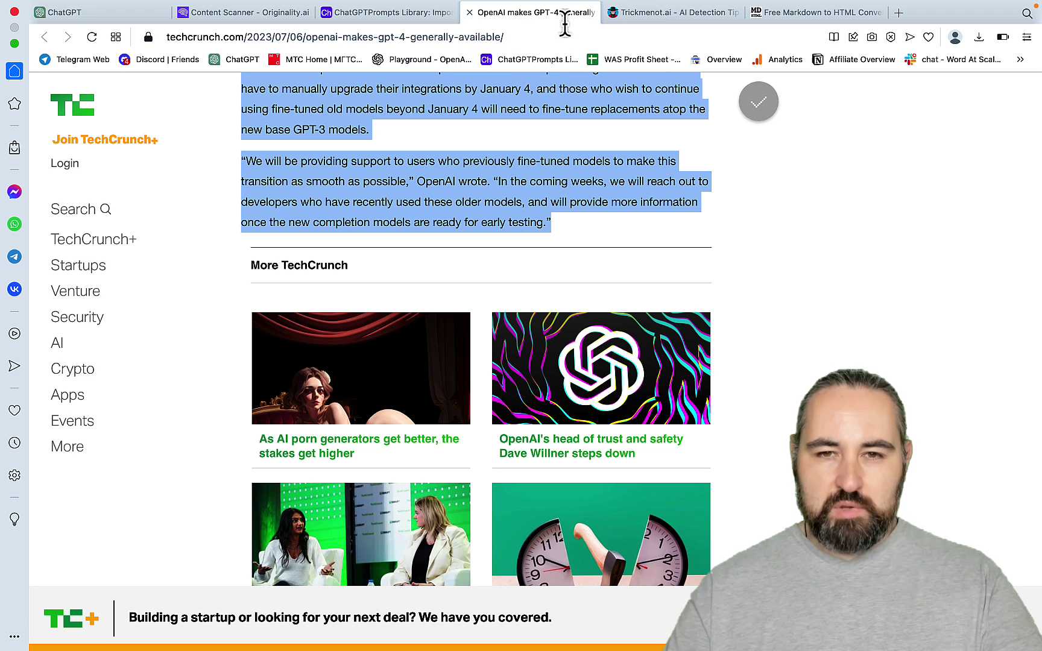
{"action": "left_click", "coordinate": [522, 35]}
{"action": "type", "text": "hemin"}
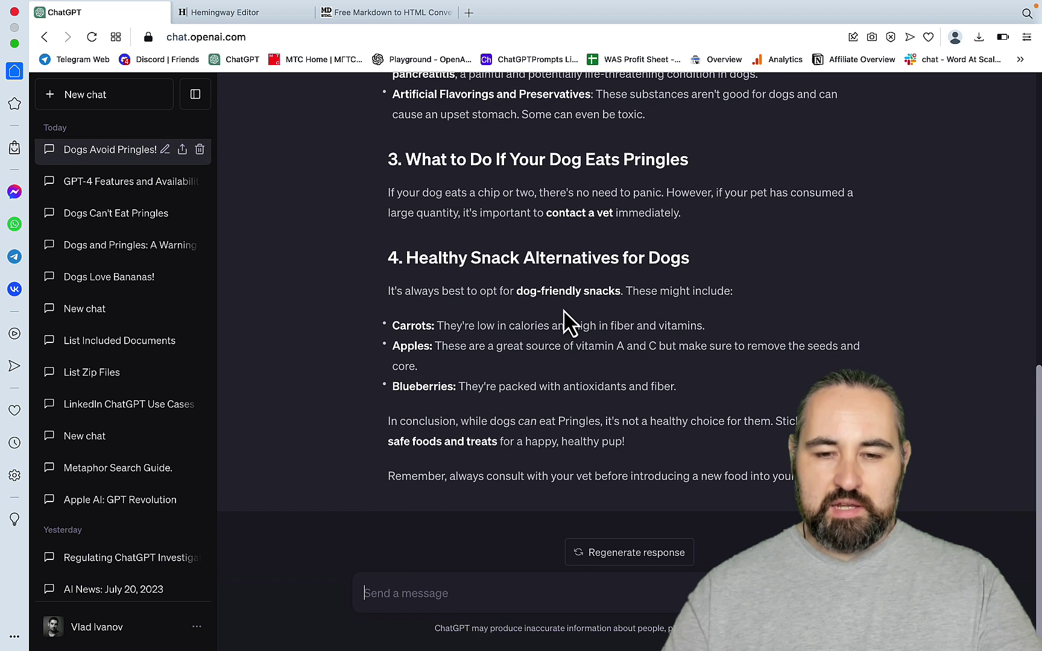
{"action": "scroll", "coordinate": [681, 398], "scroll_direction": "up", "scroll_amount": 20}
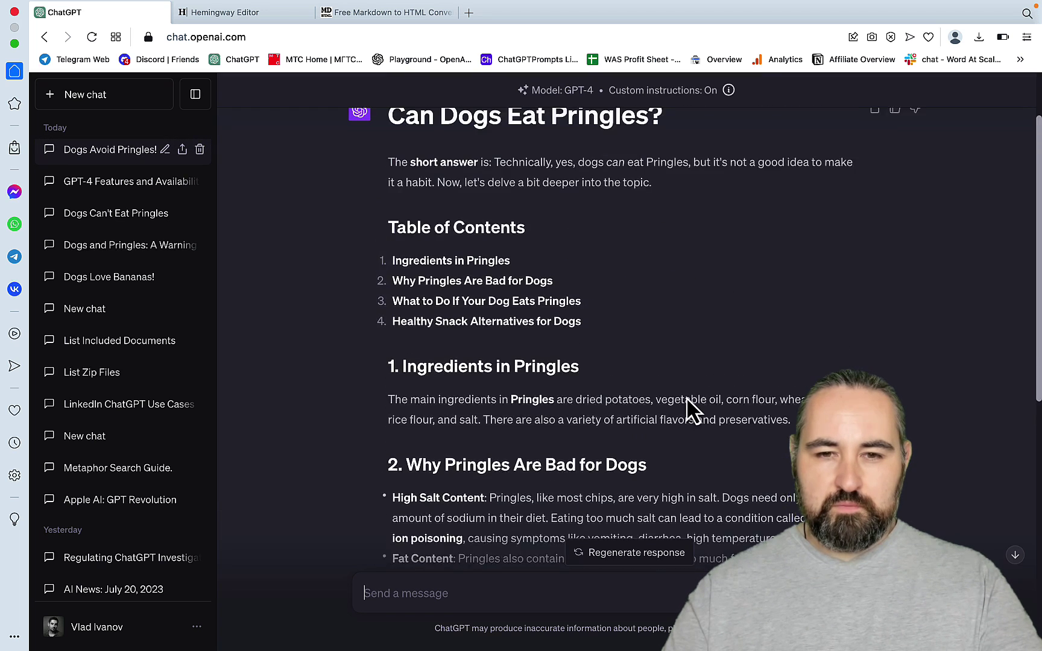
{"action": "left_click", "coordinate": [876, 200]}
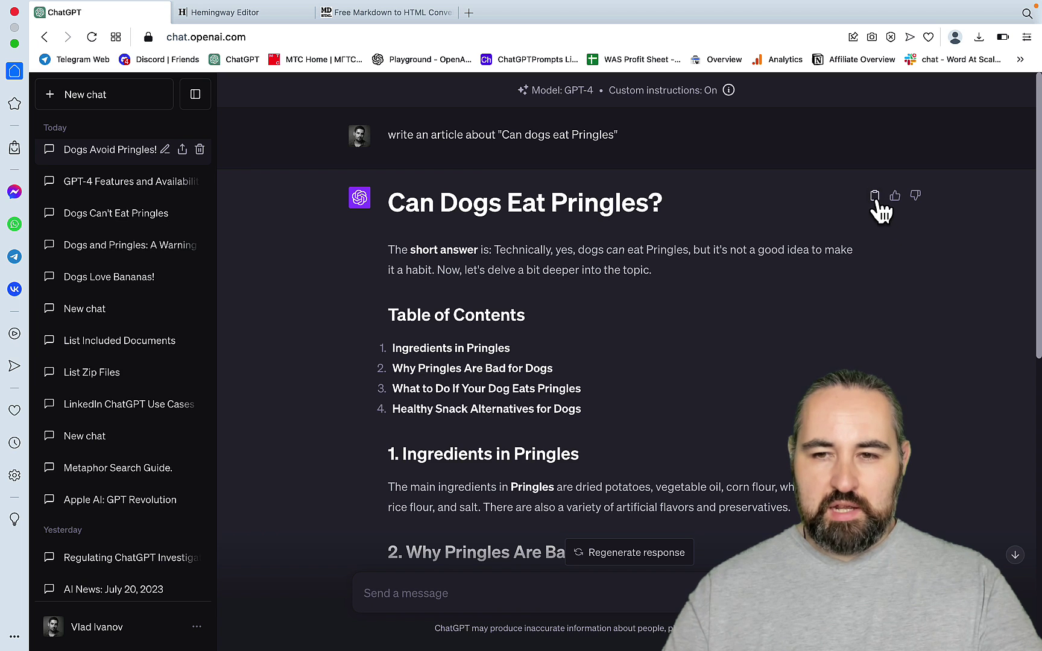
Step: Paste the raw article into Hemingway Editor, note its Grade 4 score, then clear it
{"action": "left_click", "coordinate": [278, 17]}
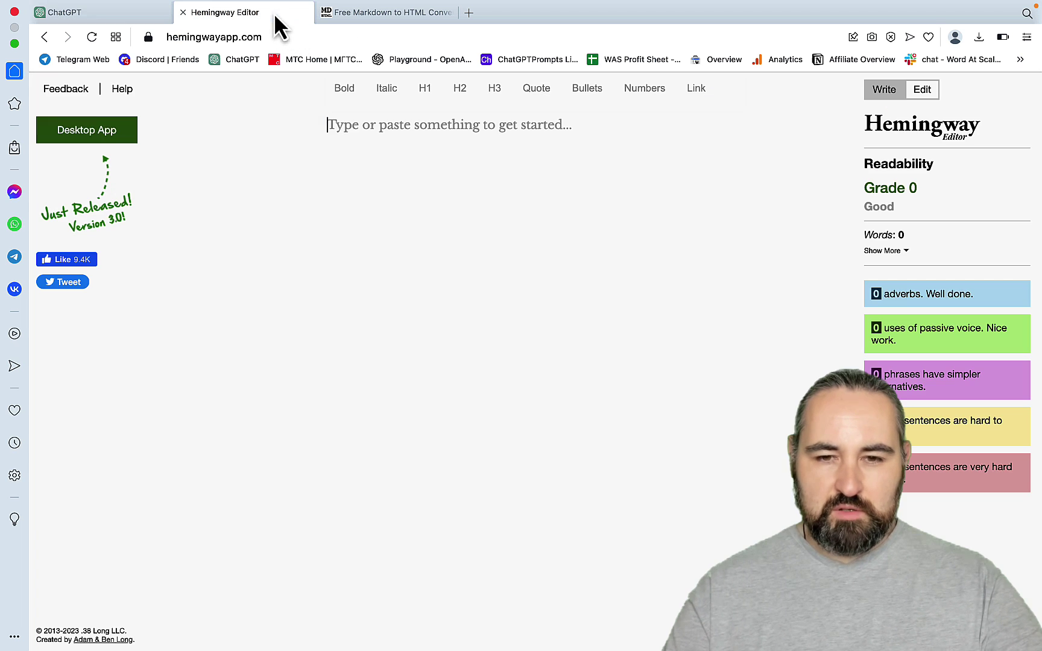
{"action": "left_click", "coordinate": [368, 128]}
{"action": "key", "text": "super+v"}
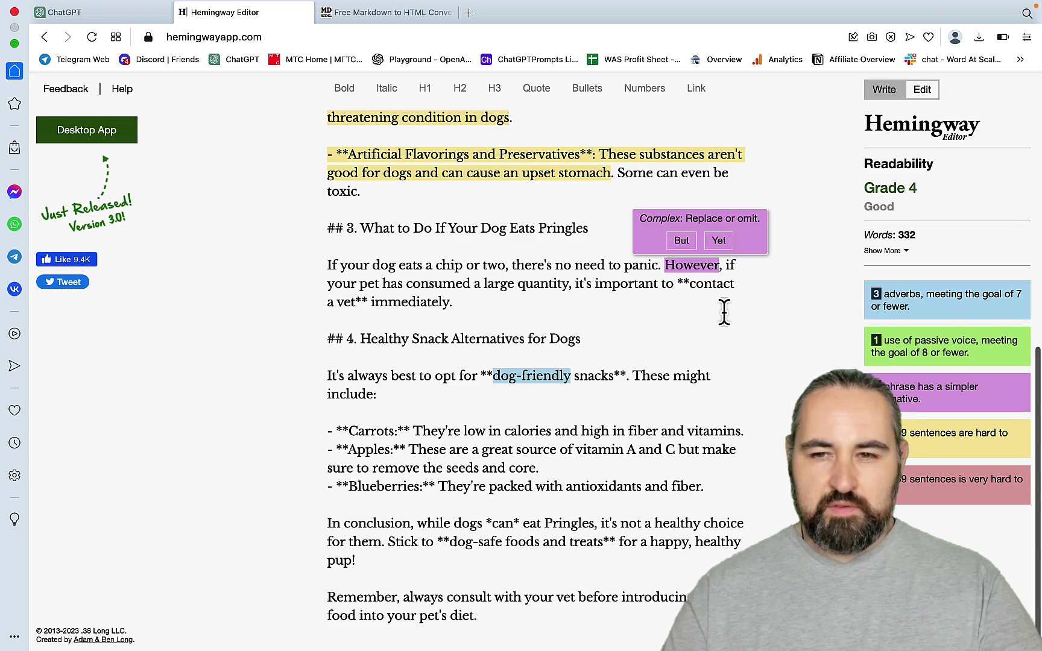
{"action": "key", "text": "super+a"}
{"action": "key", "text": "BackSpace"}
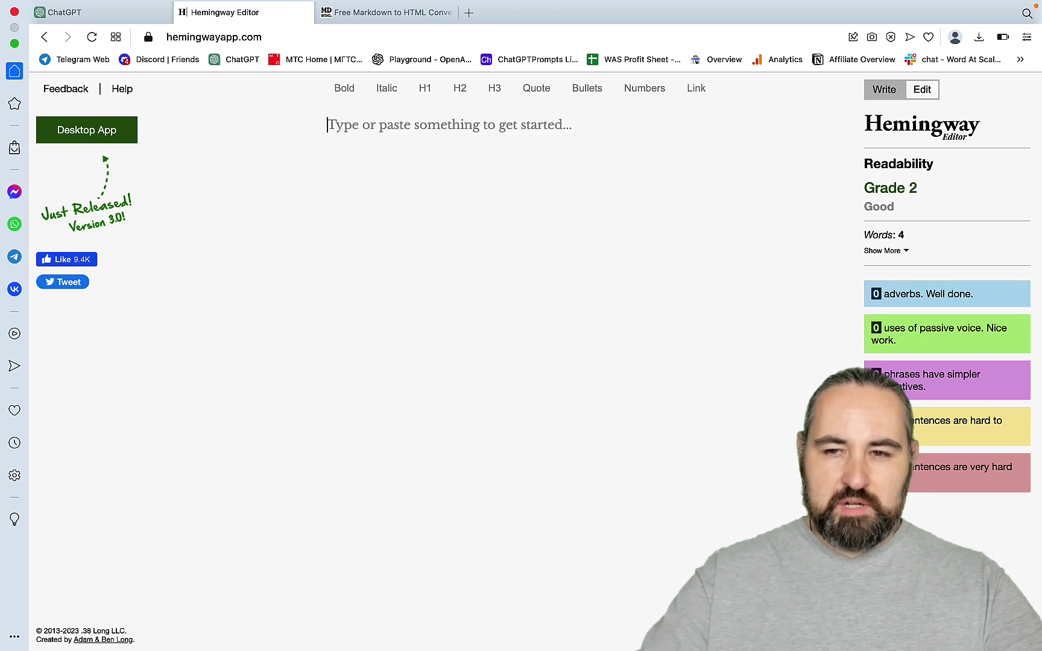
Step: Replace the converter's markdown with the Pringles article and copy the entire rendered HTML preview
{"action": "left_click", "coordinate": [357, 13]}
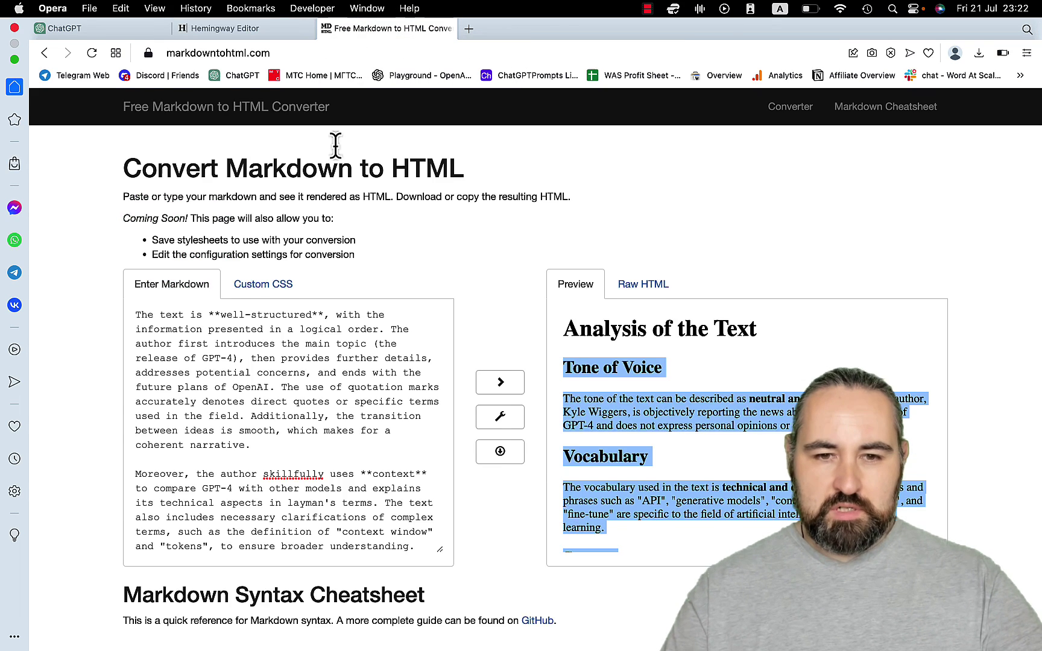
{"action": "left_click", "coordinate": [308, 377]}
{"action": "key", "text": "super+a"}
{"action": "key", "text": "super+v"}
{"action": "left_click", "coordinate": [711, 342]}
{"action": "key", "text": "super+a"}
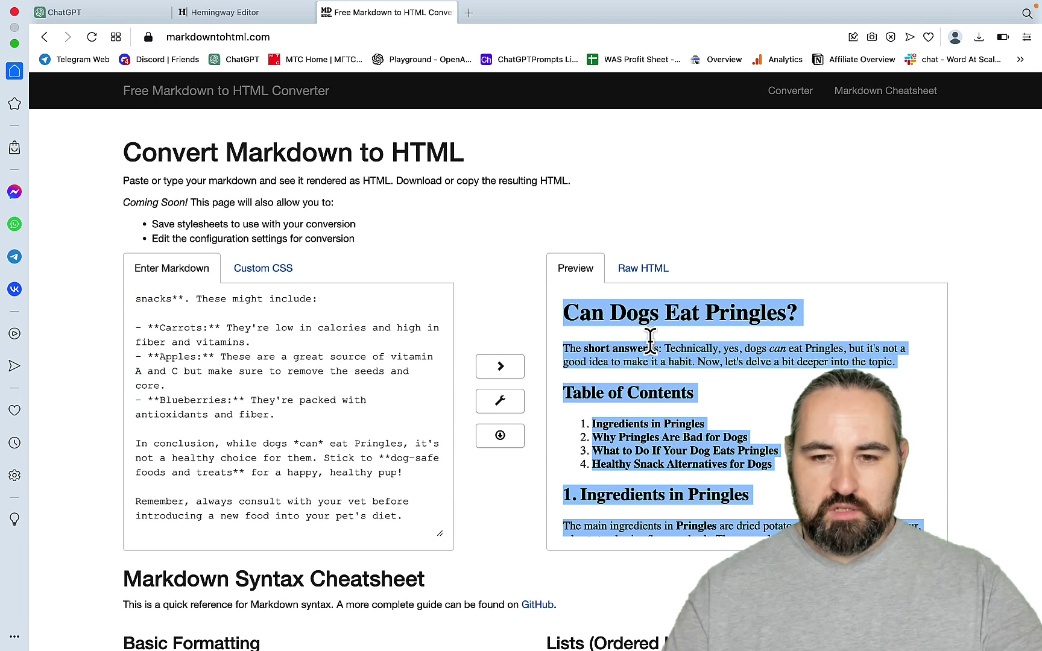
{"action": "left_click", "coordinate": [721, 391]}
{"action": "mouse_move", "coordinate": [772, 466]}
{"action": "left_mouse_down"}
{"action": "mouse_move", "coordinate": [648, 451]}
{"action": "mouse_move", "coordinate": [557, 393]}
{"action": "left_mouse_up"}
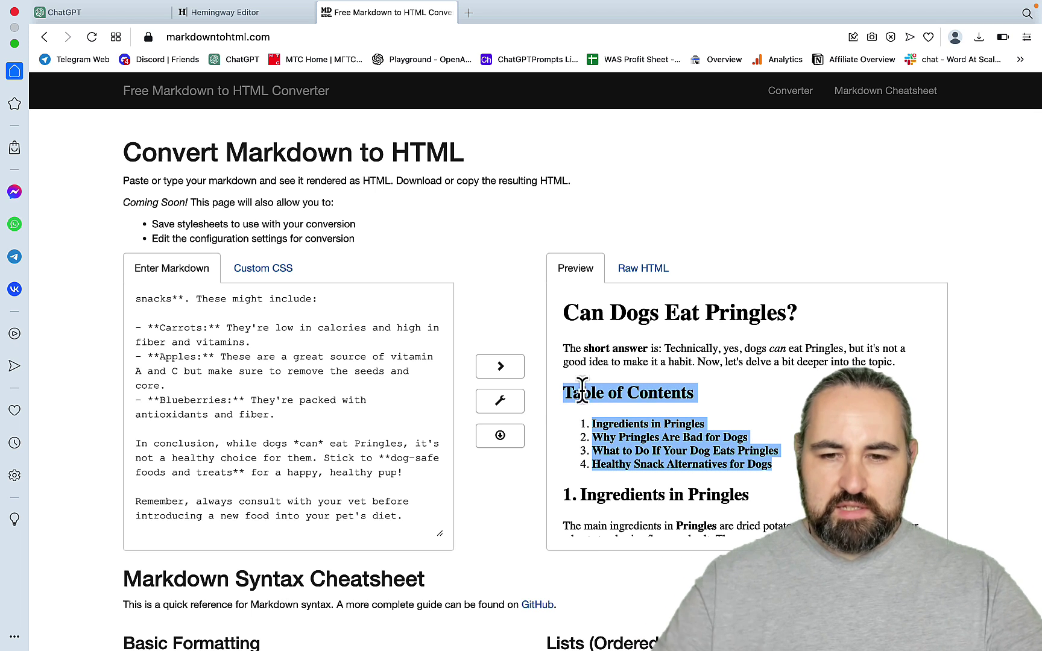
{"action": "key", "text": "super+a"}
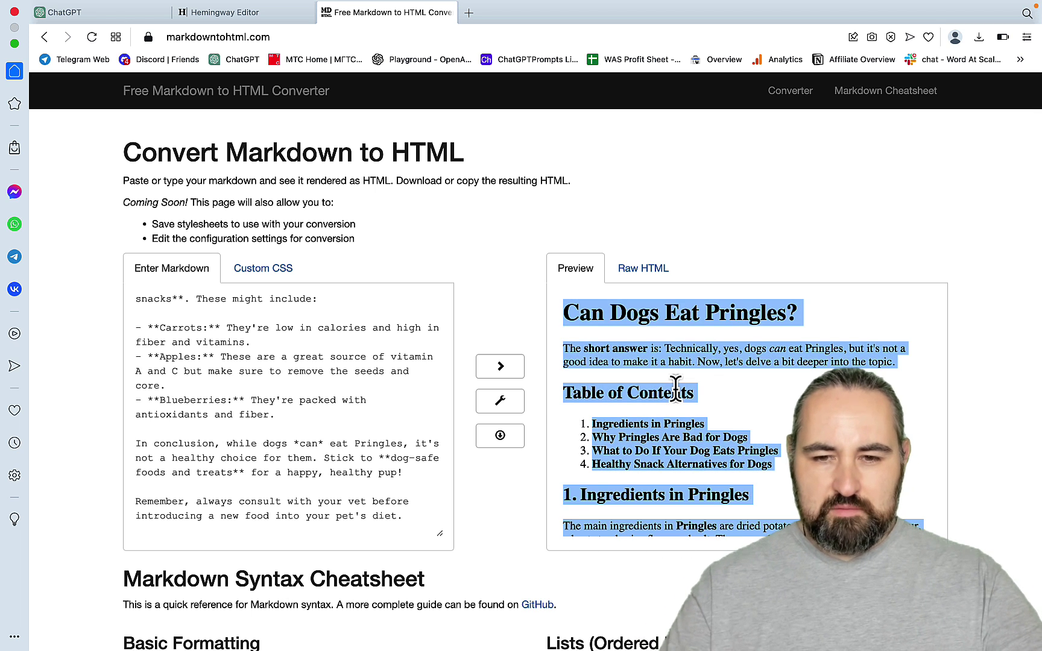
{"action": "left_click", "coordinate": [221, 13]}
Step: Paste the formatted article into Hemingway and delete its Table of Contents
{"action": "key", "text": "super+v"}
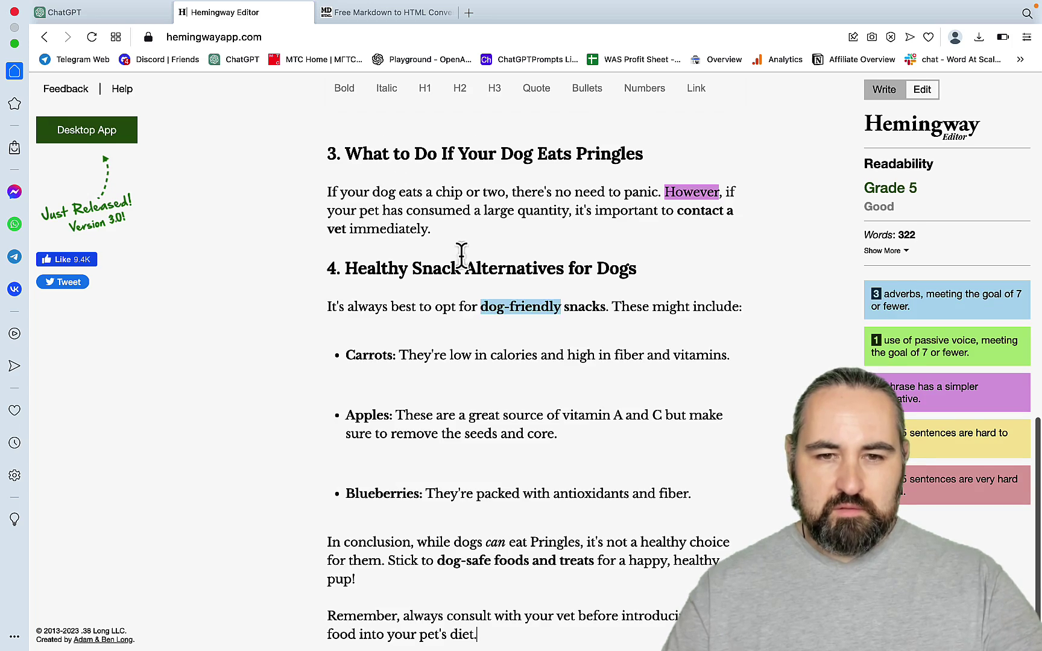
{"action": "scroll", "coordinate": [461, 258], "scroll_direction": "up", "scroll_amount": 3}
{"action": "scroll", "coordinate": [462, 259], "scroll_direction": "up", "scroll_amount": 10}
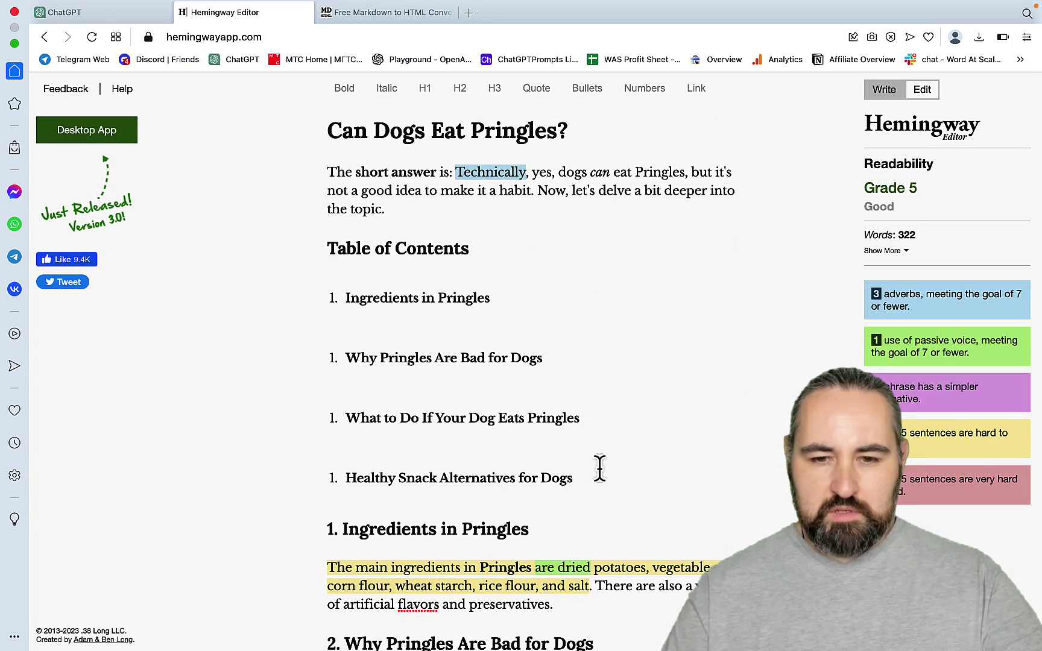
{"action": "left_click_drag", "start_coordinate": [602, 481], "coordinate": [301, 242]}
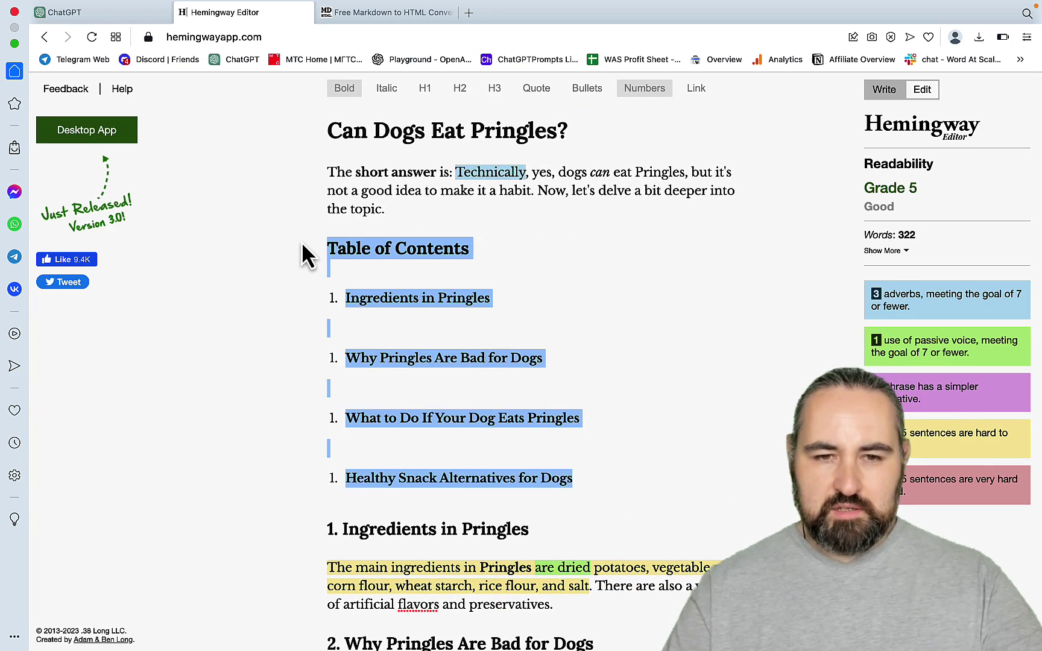
{"action": "key", "text": "BackSpace"}
{"action": "key", "text": "BackSpace"}
{"action": "key", "text": "BackSpace"}
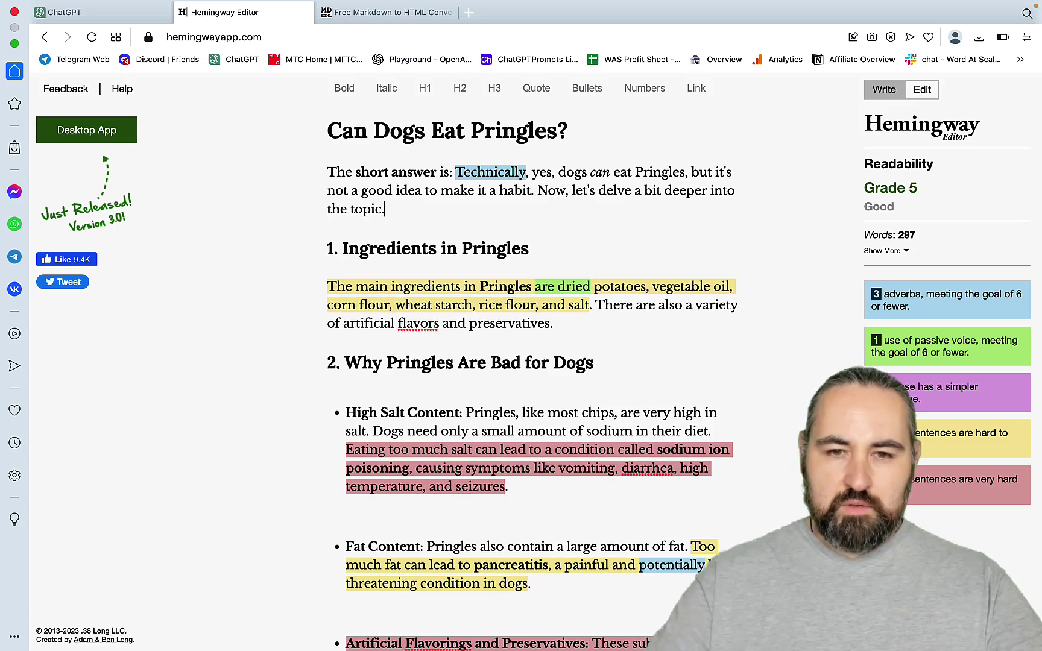
Step: Tidy the leftover blank lines and dismiss the passive-voice tip, leaving 297 words at Grade 5
{"action": "left_click", "coordinate": [425, 342]}
{"action": "scroll", "coordinate": [521, 372], "scroll_direction": "down", "scroll_amount": 15}
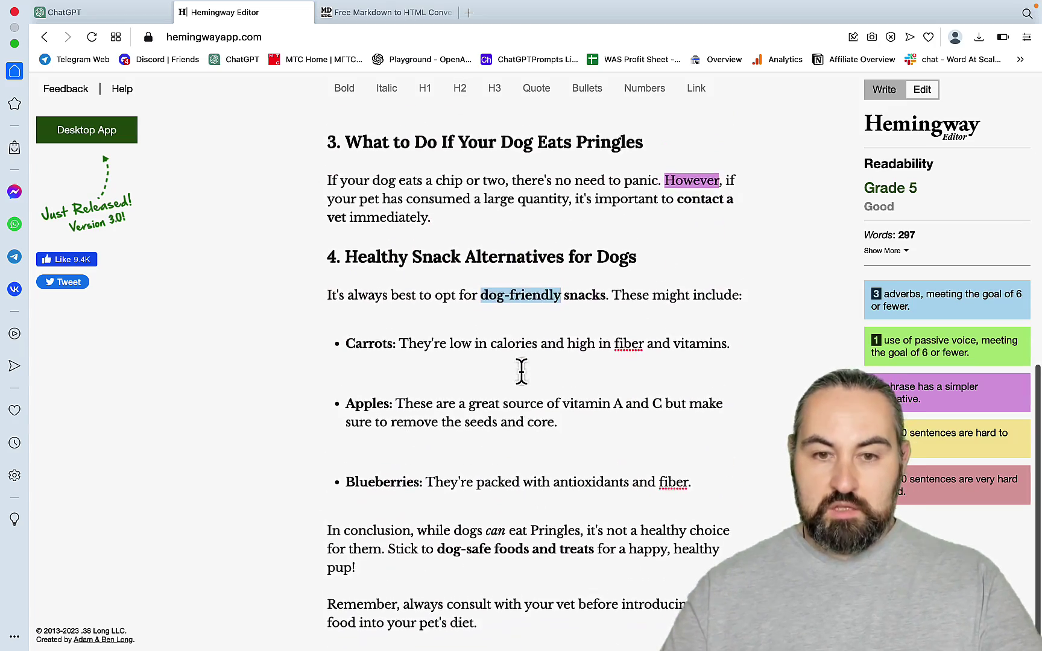
{"action": "left_click", "coordinate": [526, 425]}
{"action": "scroll", "coordinate": [526, 425], "scroll_direction": "up", "scroll_amount": 12}
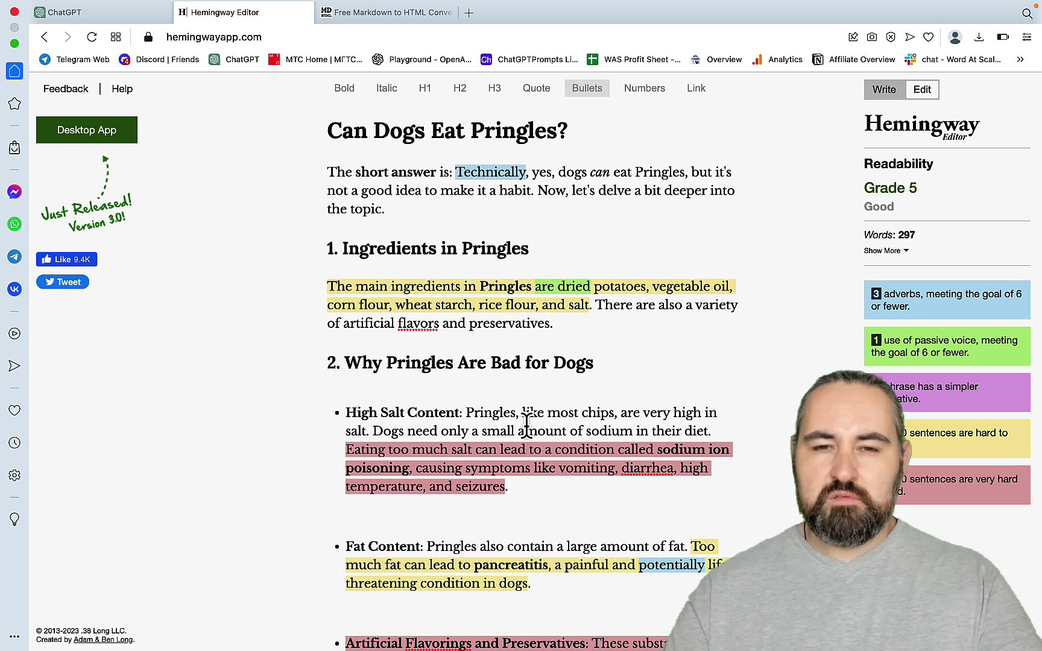
{"action": "mouse_move", "coordinate": [559, 284]}
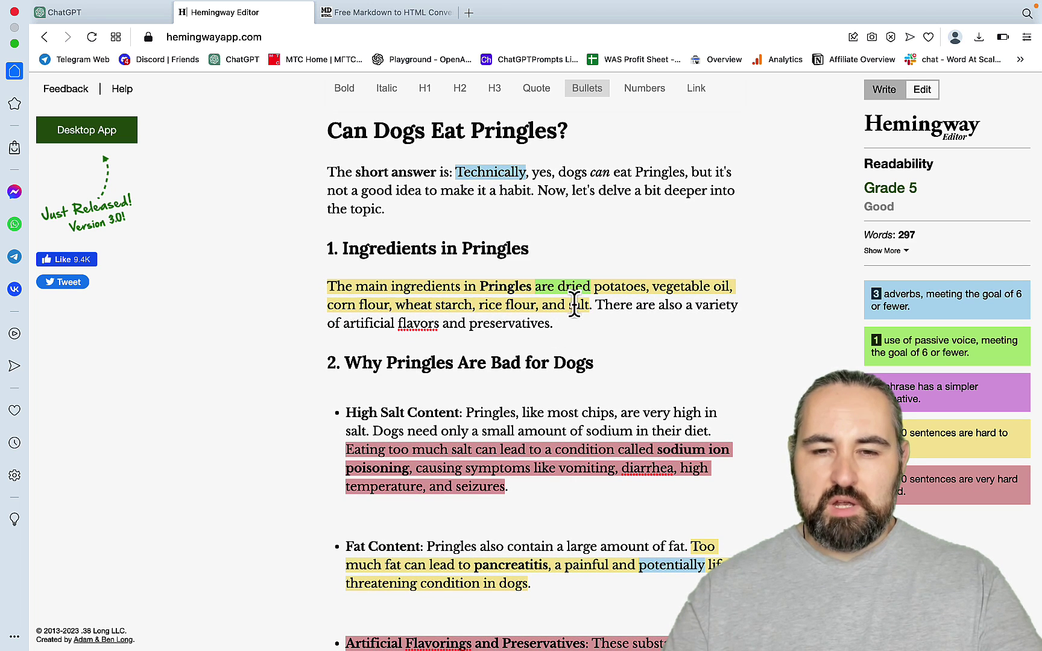
{"action": "left_click", "coordinate": [608, 243]}
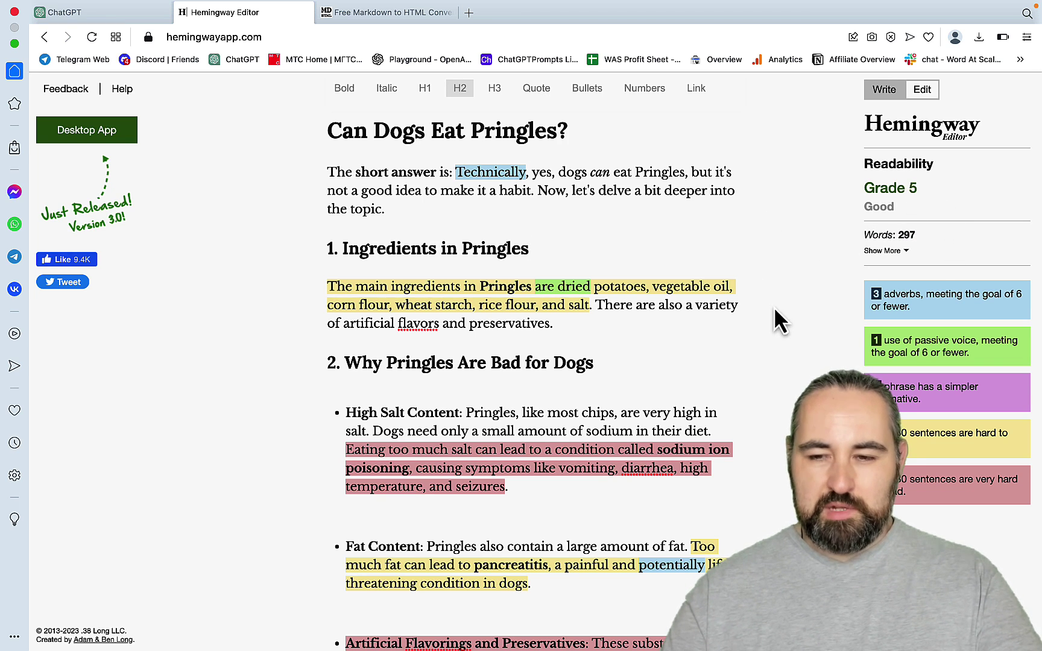
Step: Return to the GPT-4 Pringles chat and open the account menu
{"action": "left_click", "coordinate": [146, 12]}
{"action": "left_click", "coordinate": [135, 630]}
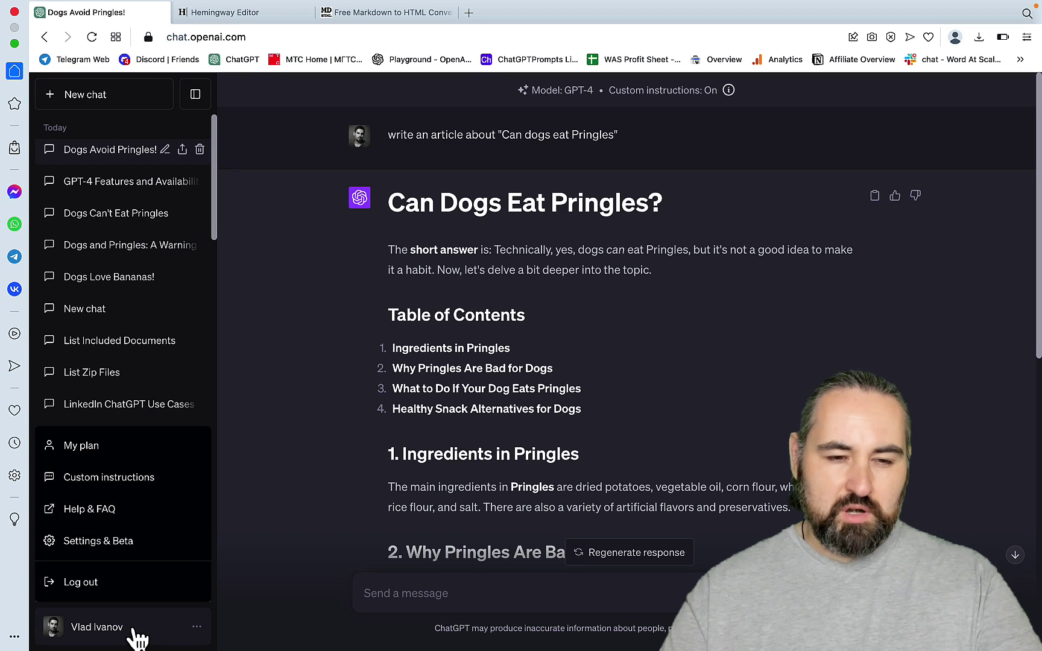